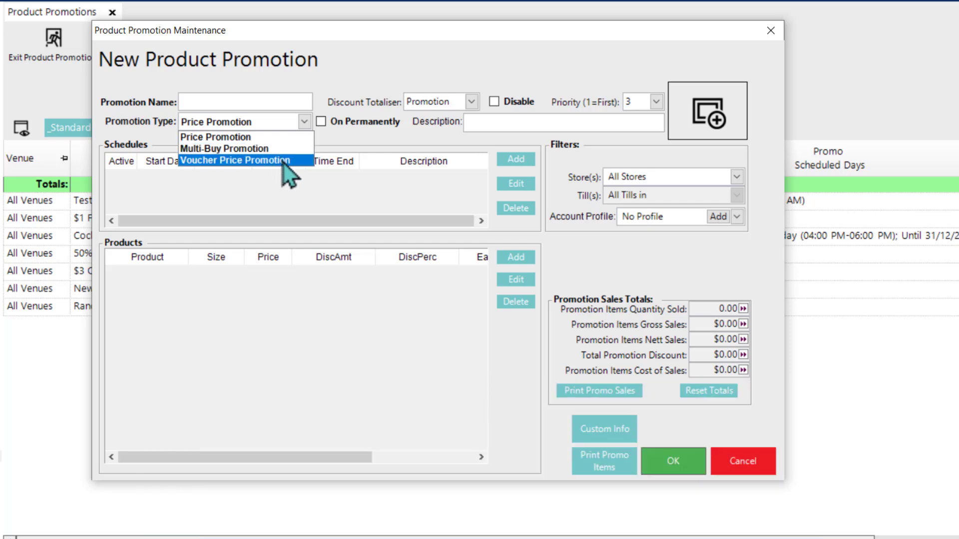
Step: Make the new promotion a Multi-Buy Promotion with the pricing type Multi-Item Set Price (Pro-rata each Item)
click(282, 149)
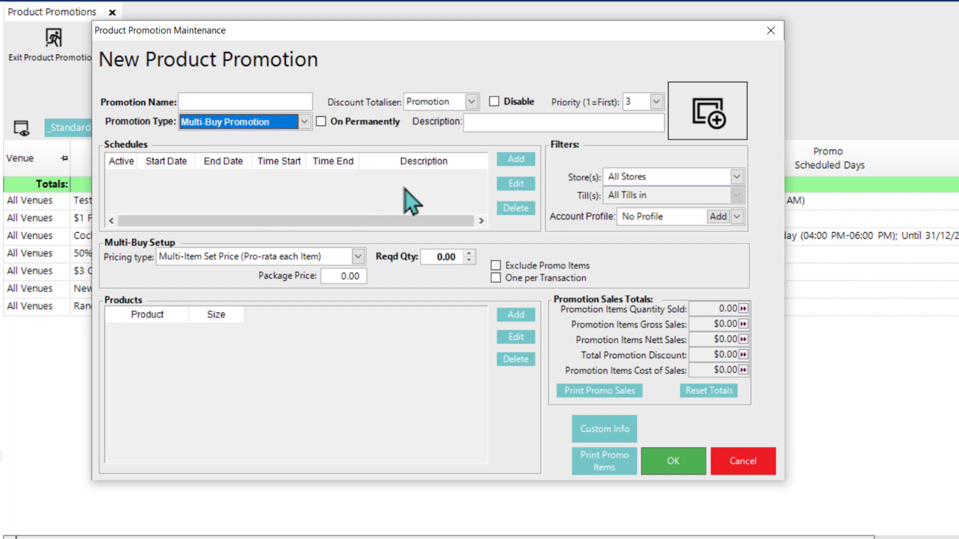
mouse_move(402, 188)
click(358, 258)
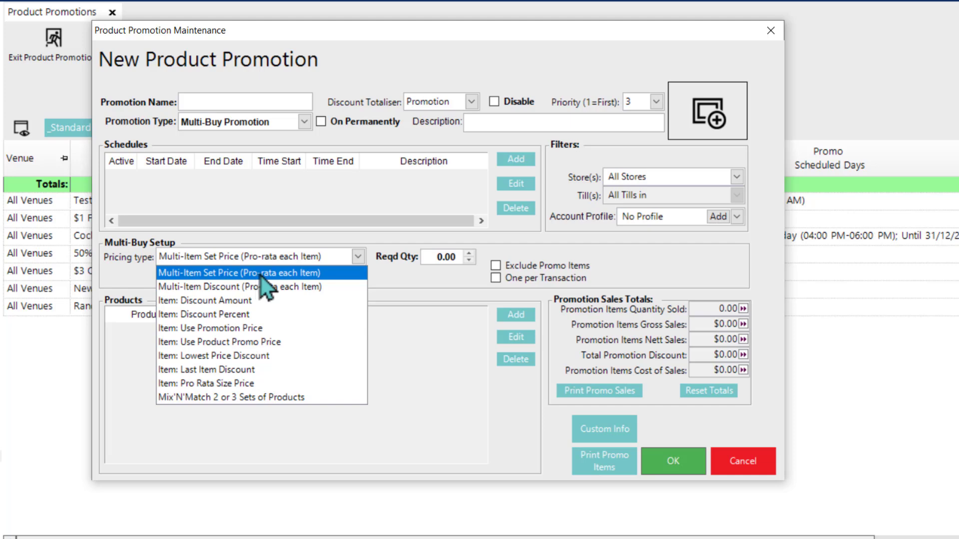
click(389, 275)
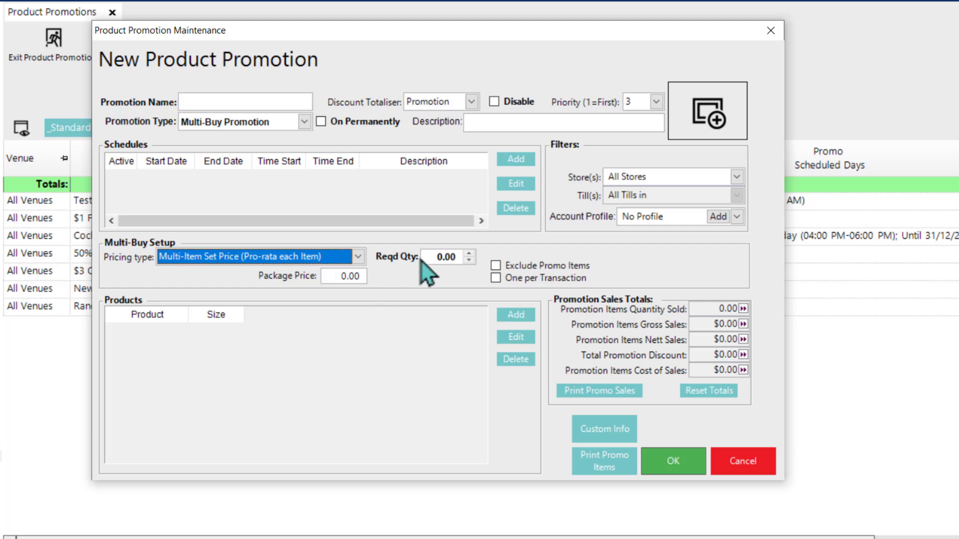
mouse_move(435, 257)
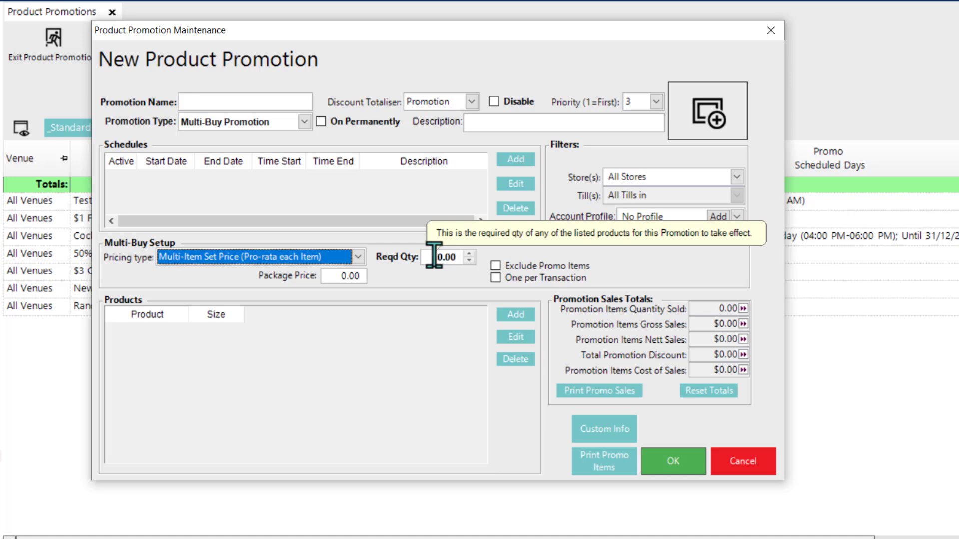
mouse_move(353, 316)
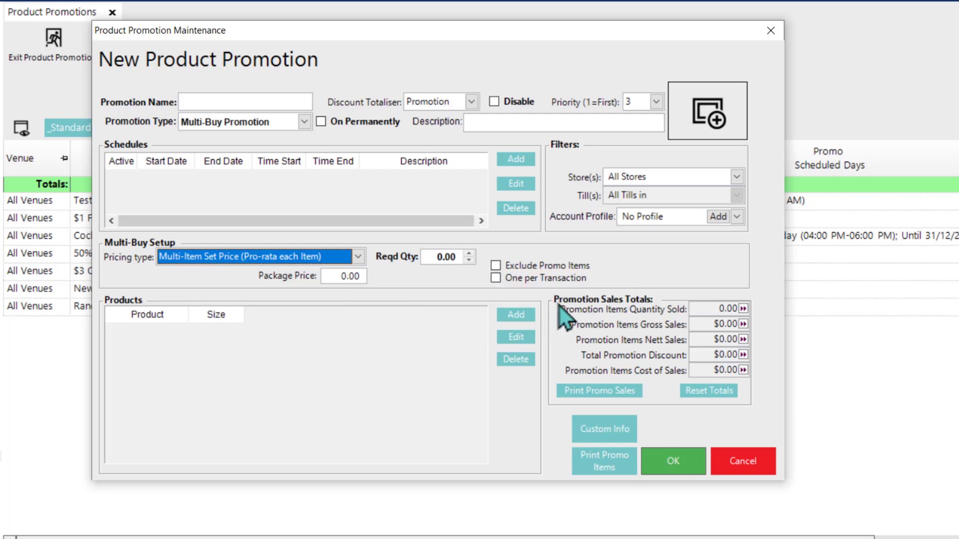
Step: Add the Draft Beer & Cider product group to the promotion's products with size {2}
click(516, 315)
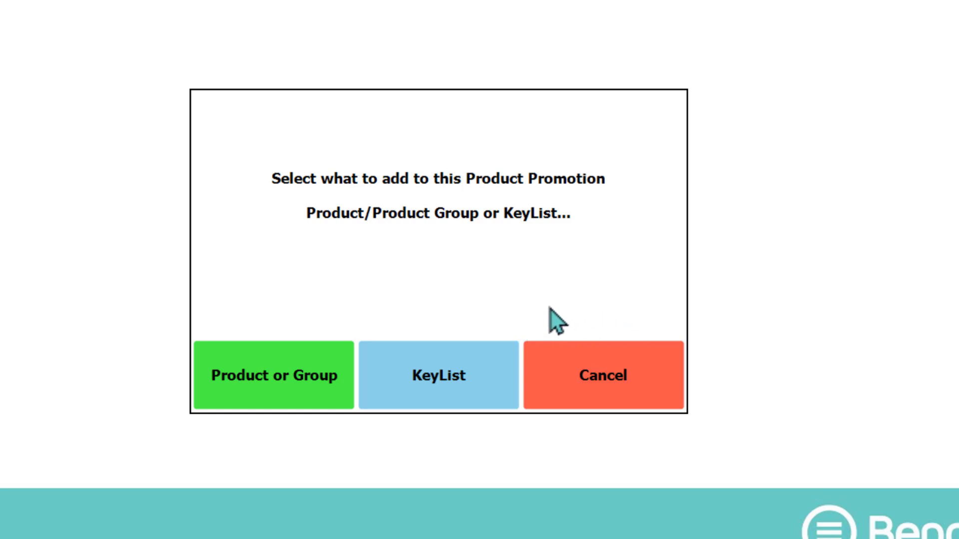
click(272, 374)
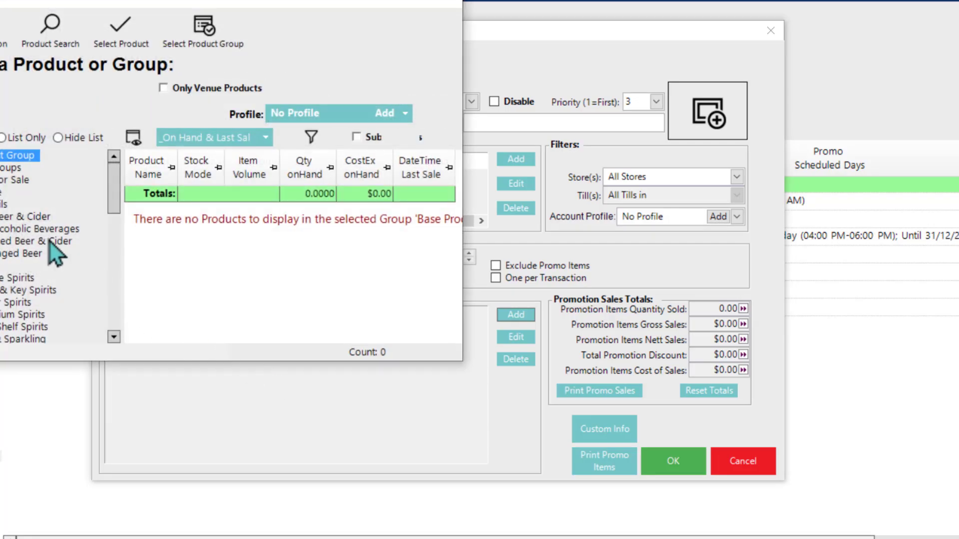
click(22, 220)
double_click(22, 220)
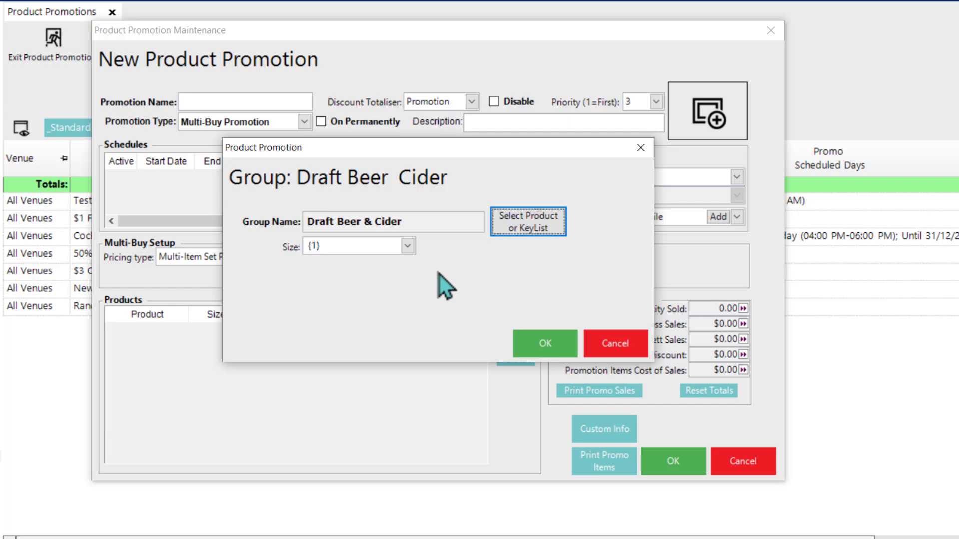
click(406, 246)
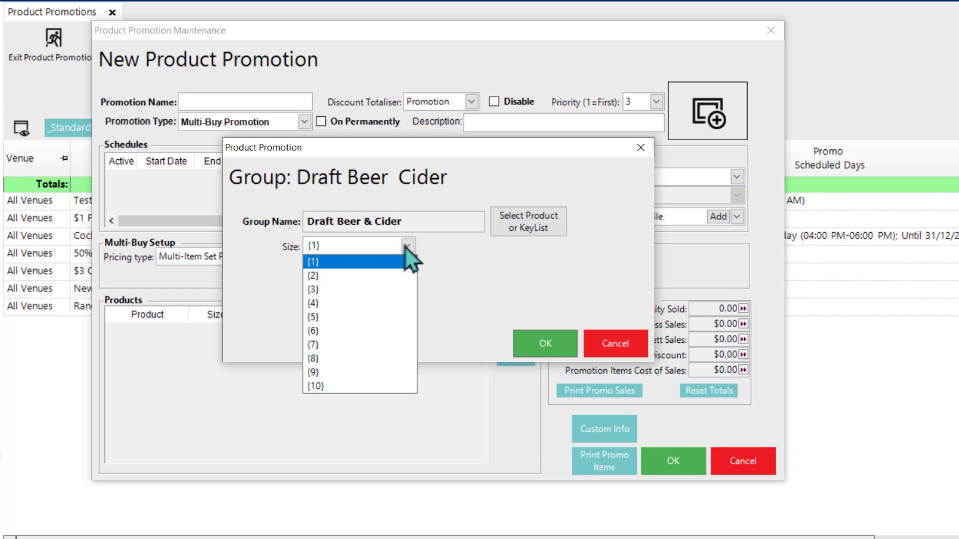
click(385, 276)
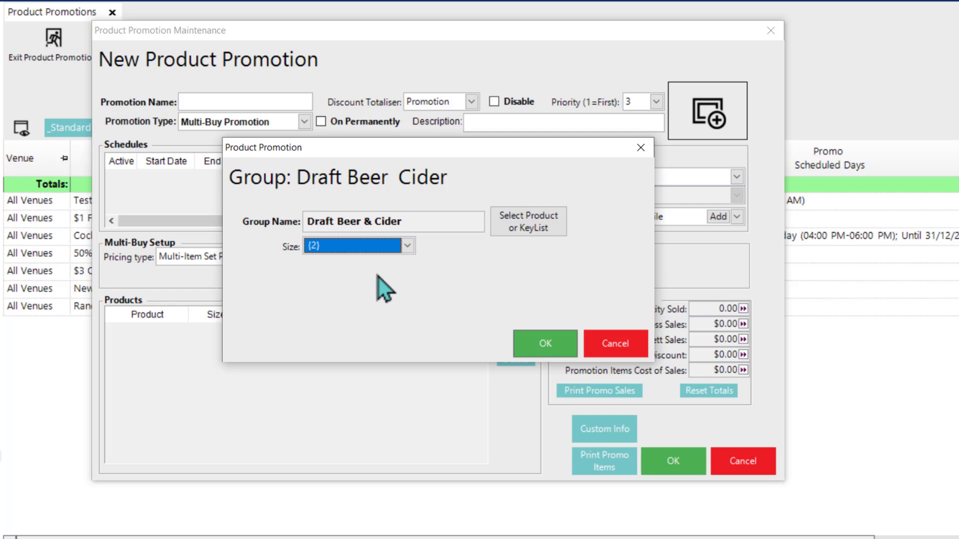
click(545, 343)
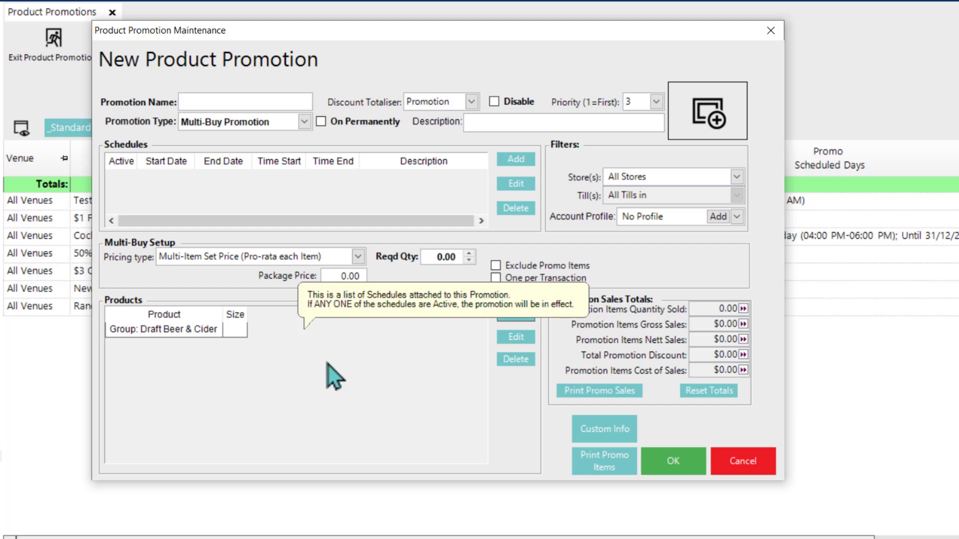
Step: Set the required quantity to 2 and the package price to 15.00, and make the promotion permanently on
click(441, 255)
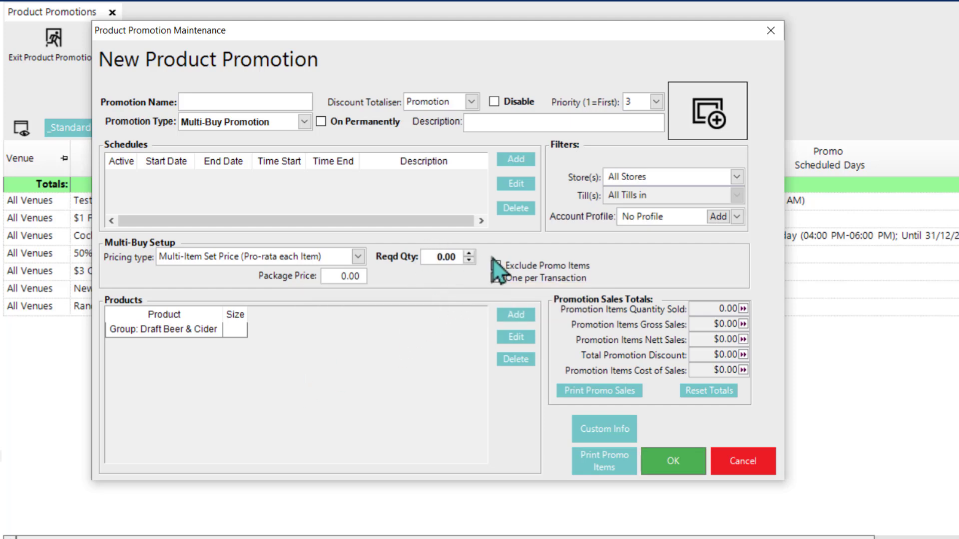
key(BackSpace)
text(2)
text(15)
click(495, 278)
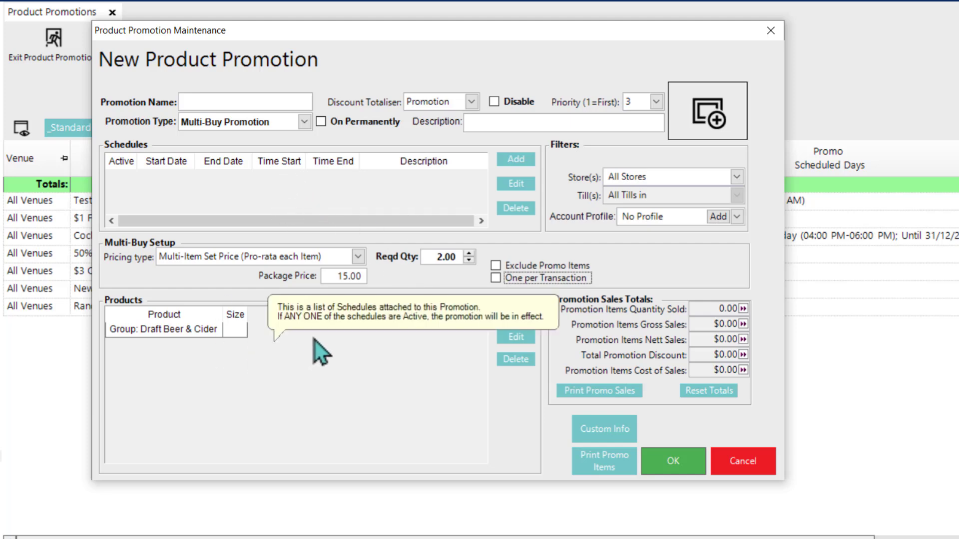
click(320, 121)
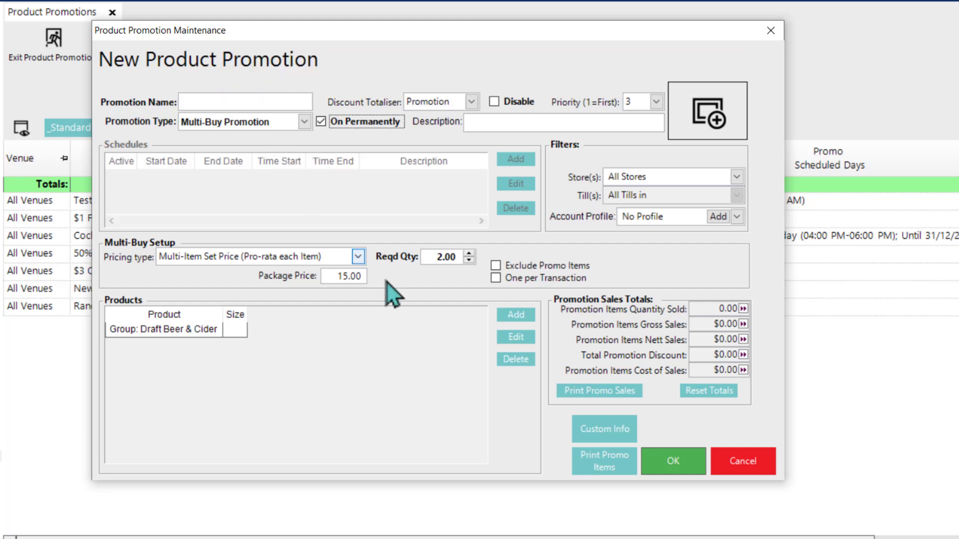
Step: Name the promotion "2 Drafts for $15" and save it
click(669, 462)
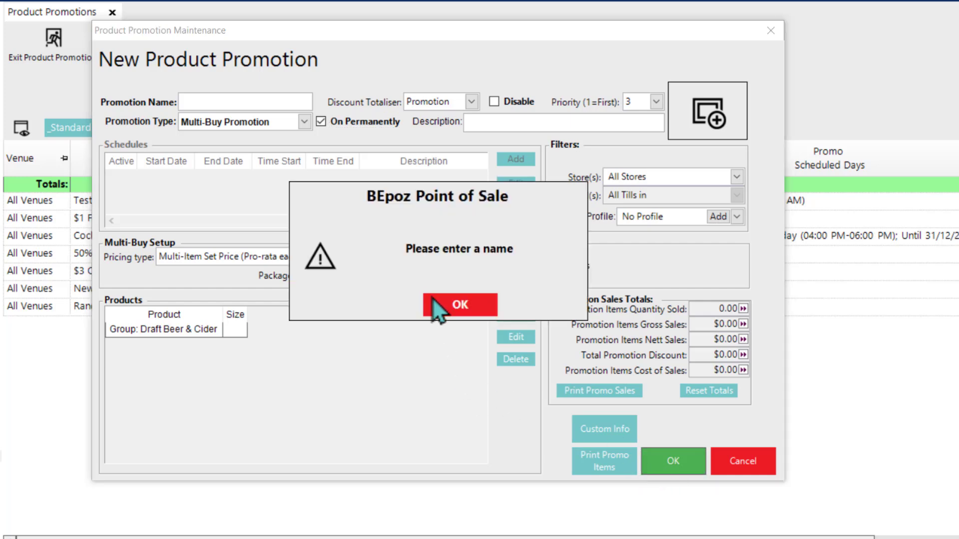
click(481, 313)
click(217, 100)
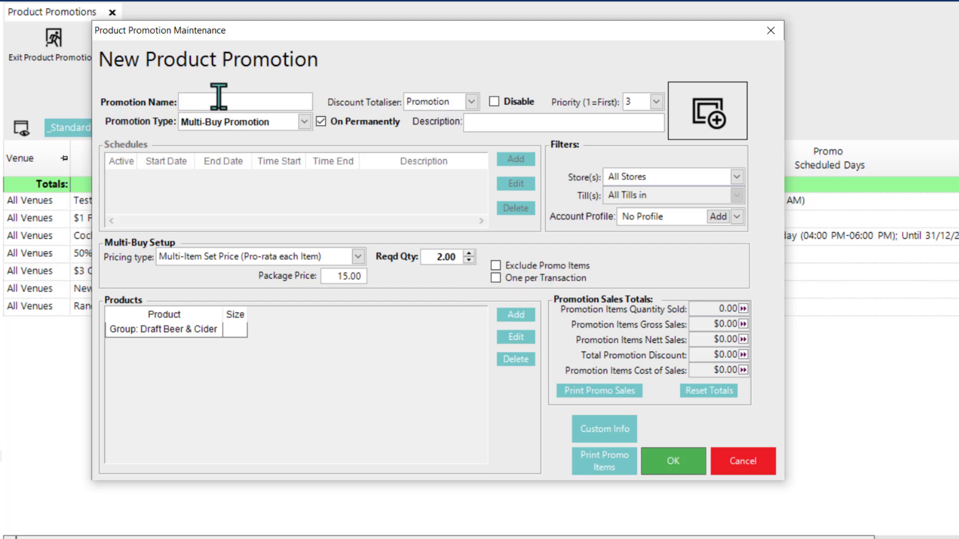
text(2 Drafts for $15)
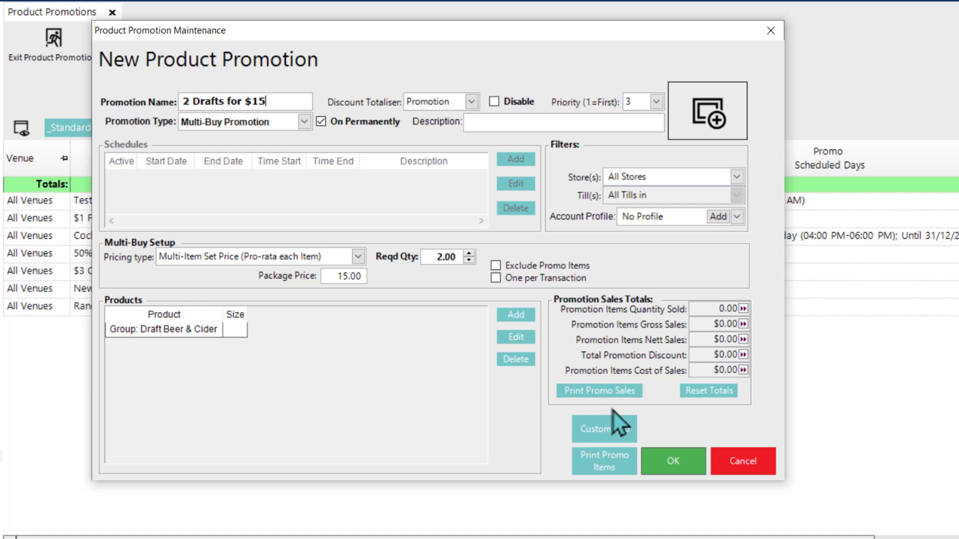
click(664, 461)
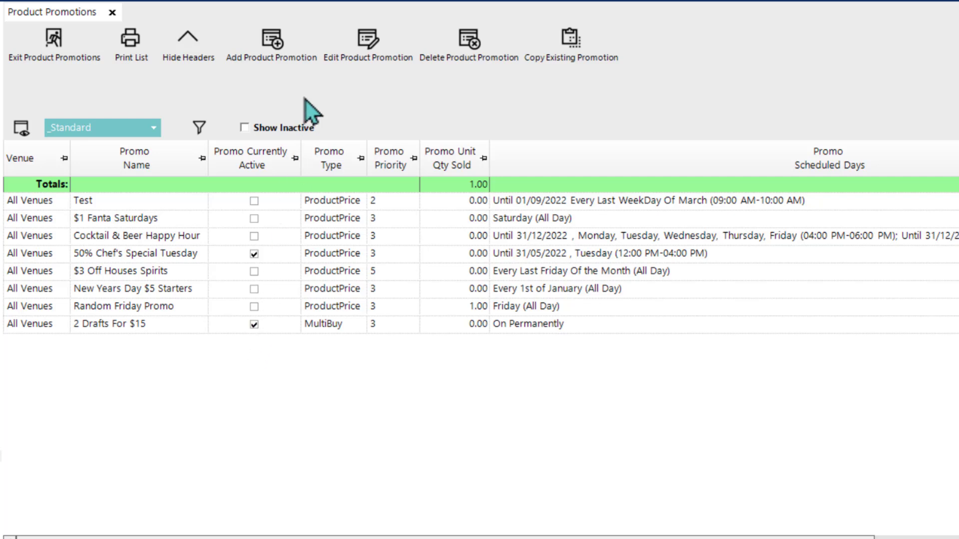
Step: Create another product promotion of type Multi-Buy Promotion with the pricing type Multi-Item Discount (Pro-rata each Item)
click(276, 59)
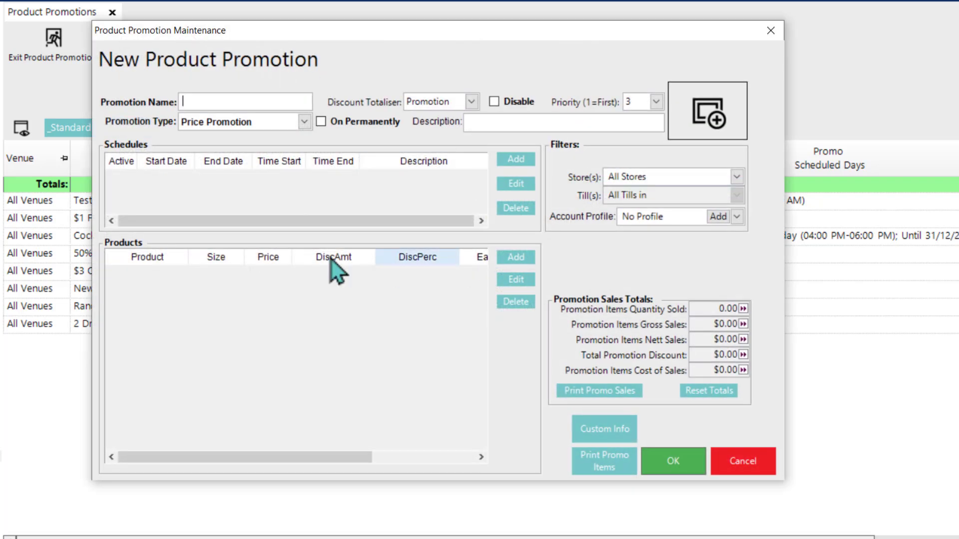
click(303, 122)
click(235, 149)
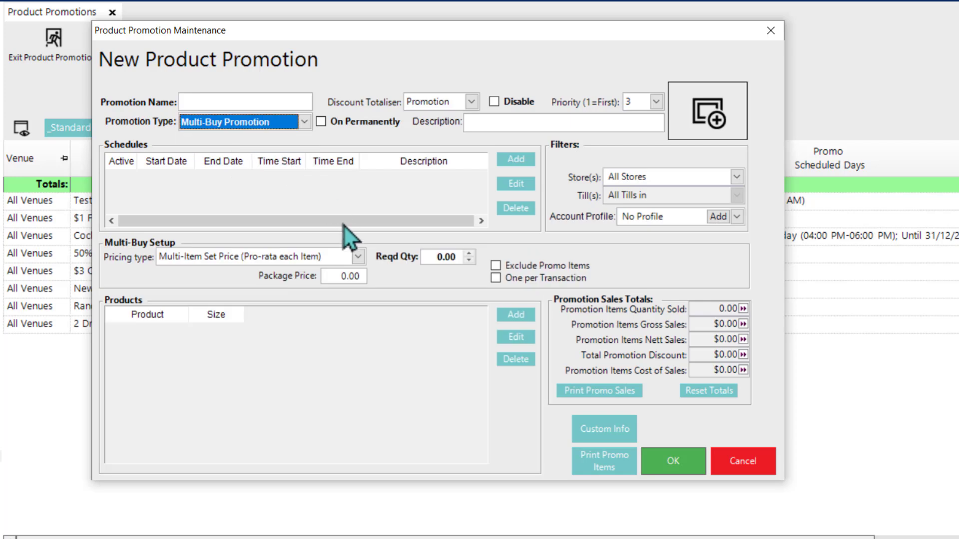
click(356, 257)
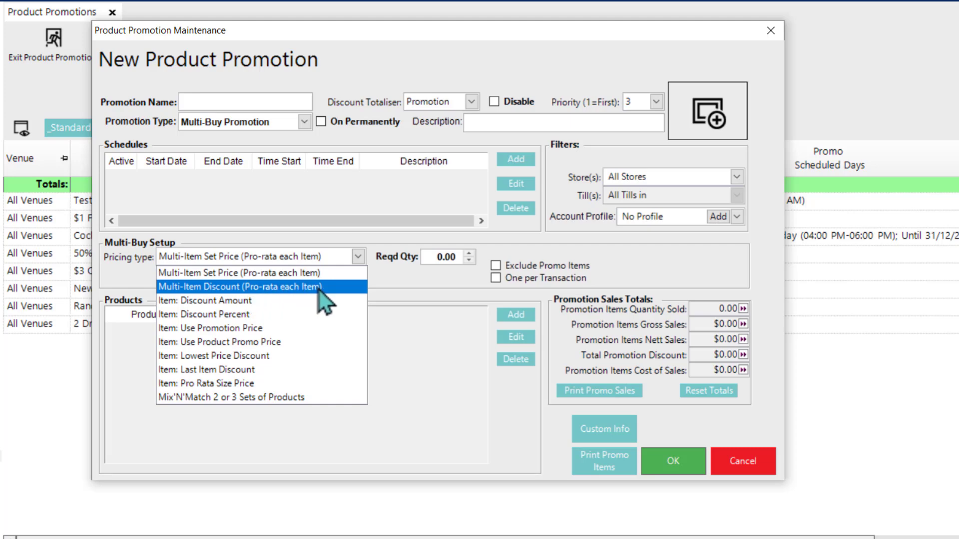
click(229, 289)
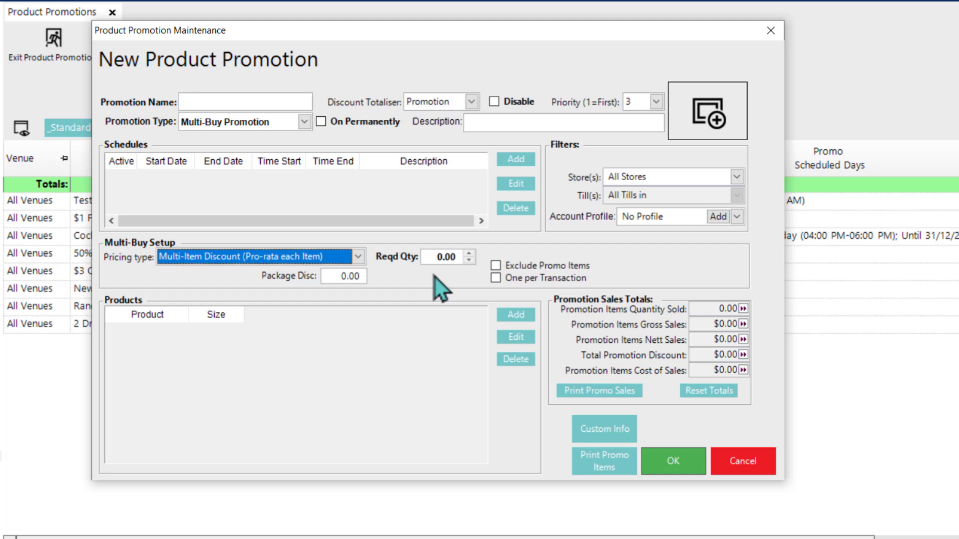
Step: Add the Chef's Specials KeyList to the promotion's products
click(520, 316)
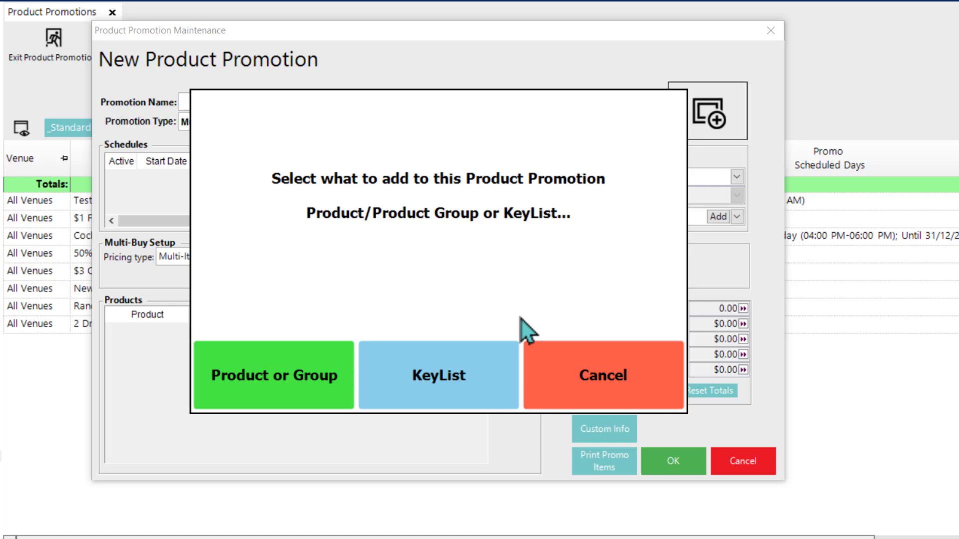
click(439, 374)
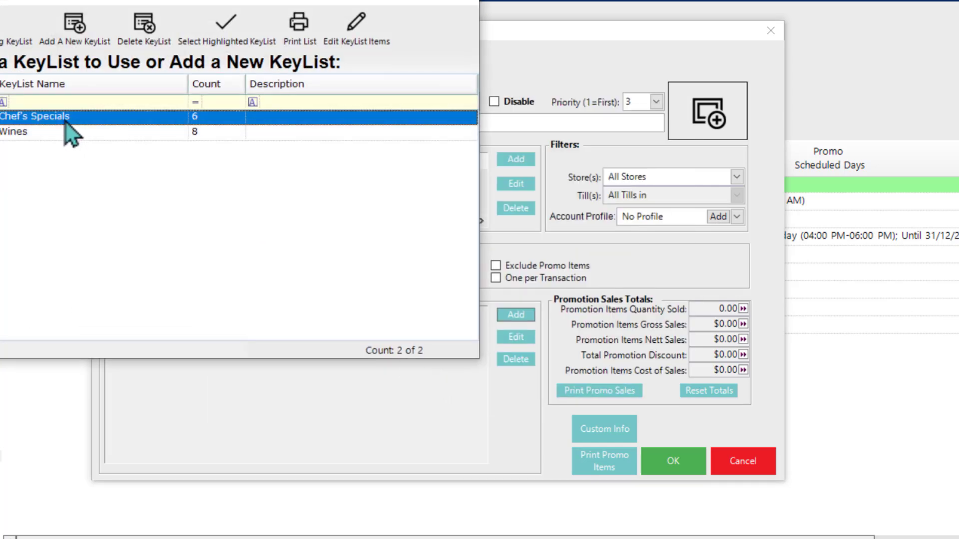
double_click(65, 121)
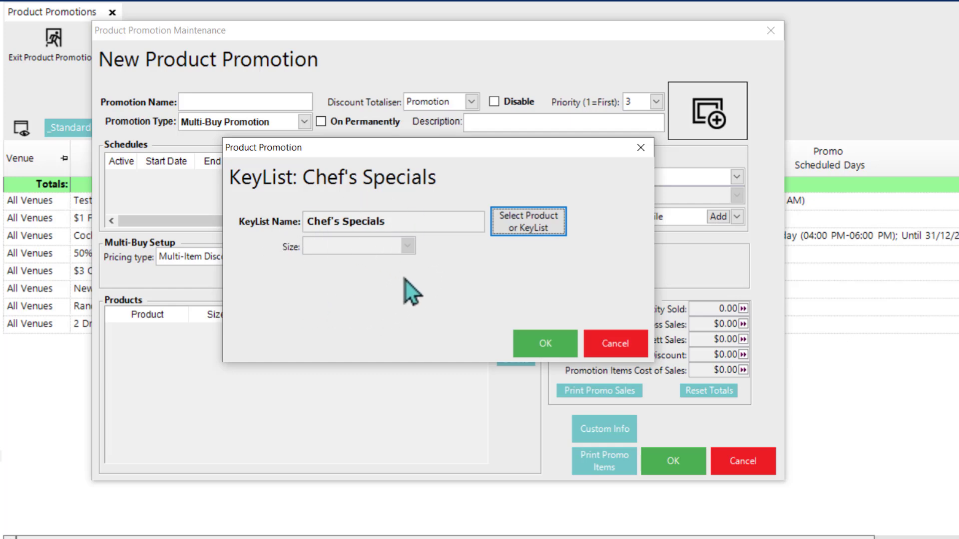
click(538, 346)
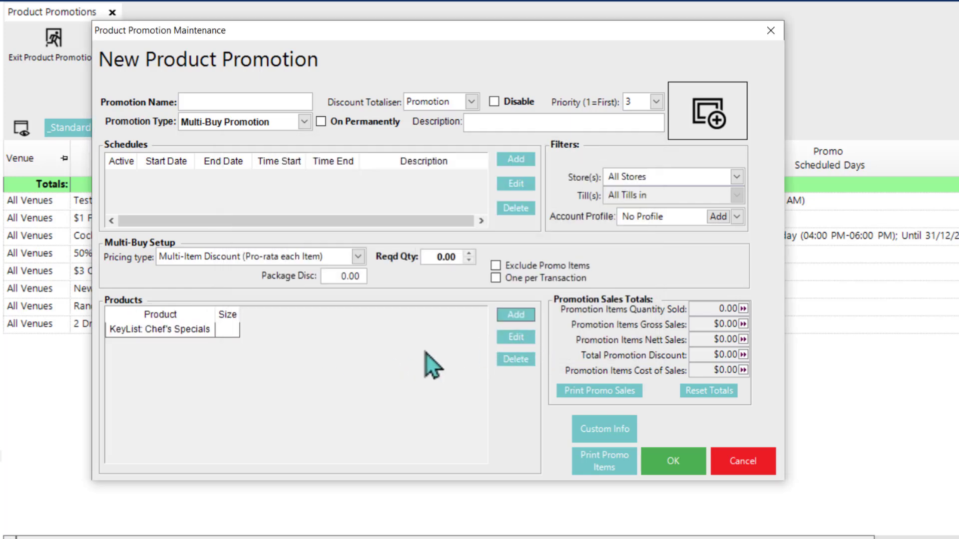
Step: Set the required quantity to 3 and the package discount to 10.00, limited to one per transaction
click(439, 257)
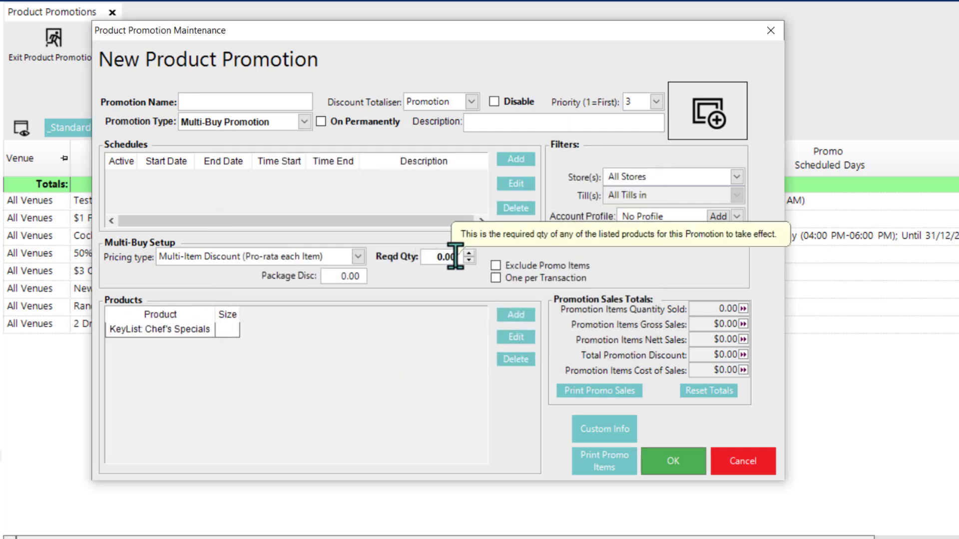
text(3)
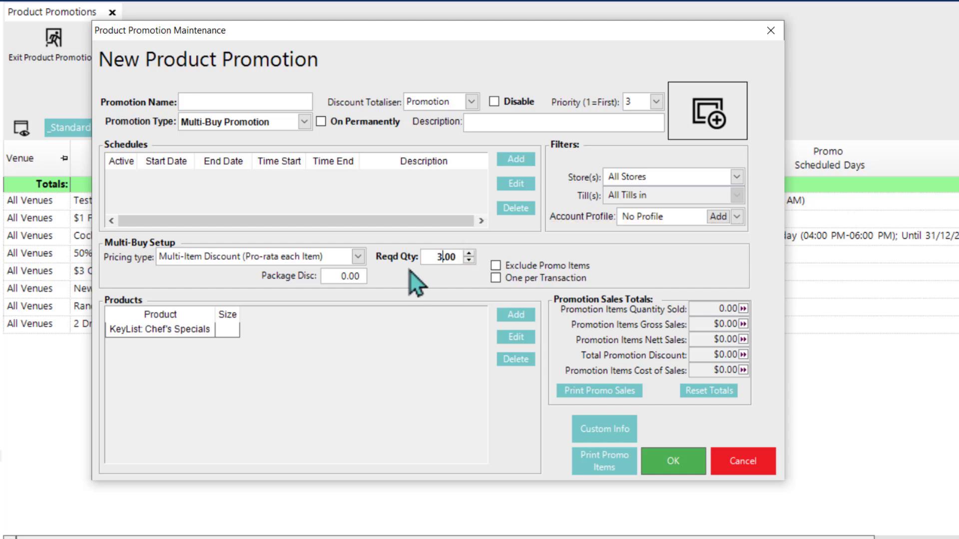
click(346, 276)
key(BackSpace)
text(10)
click(495, 279)
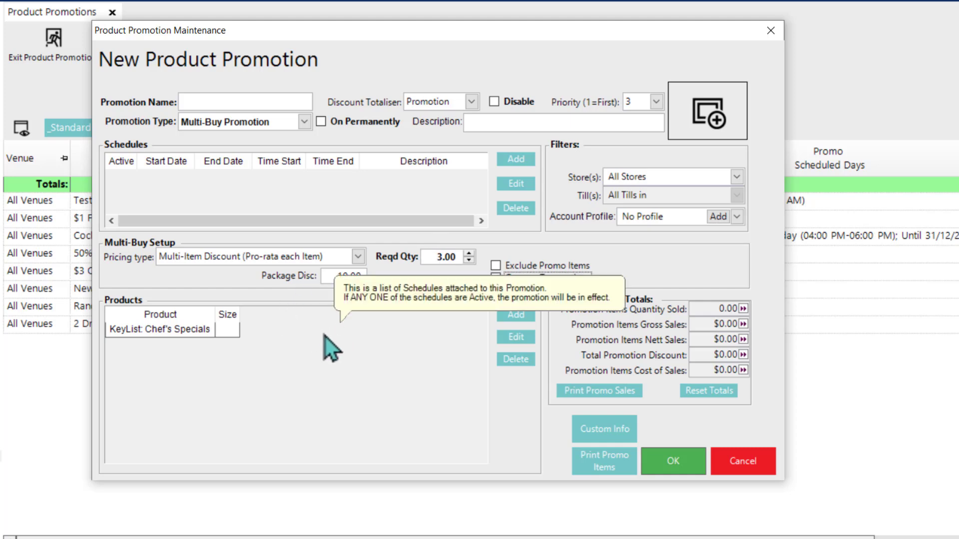
Step: Name the promotion "$10 Off 3 Chef's Specials", make it permanently on and save it
click(195, 100)
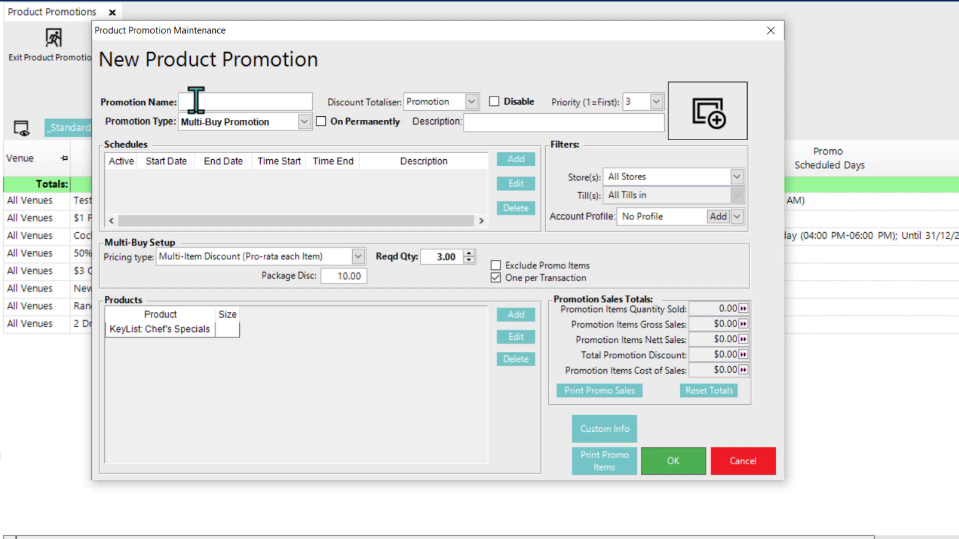
text($10 off 3 Chef's Specials)
click(331, 125)
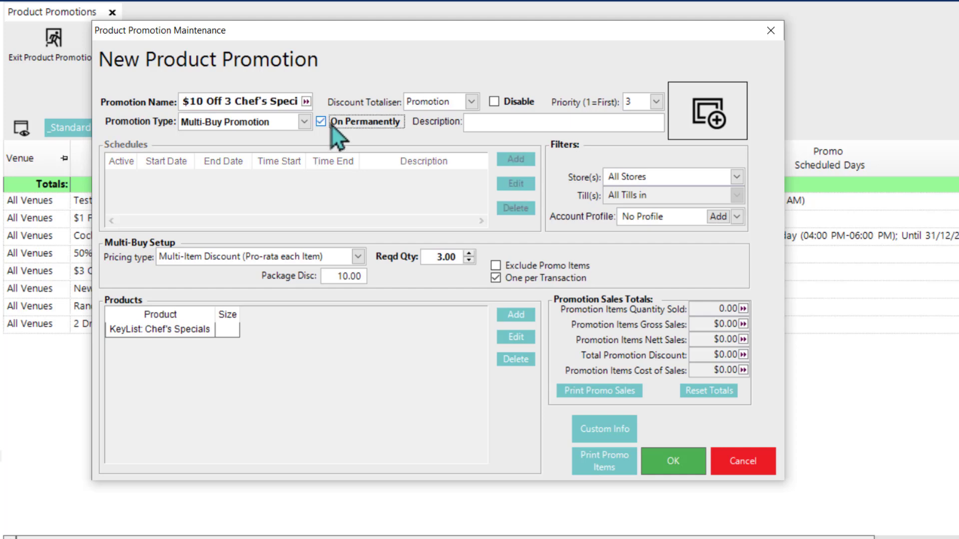
click(691, 464)
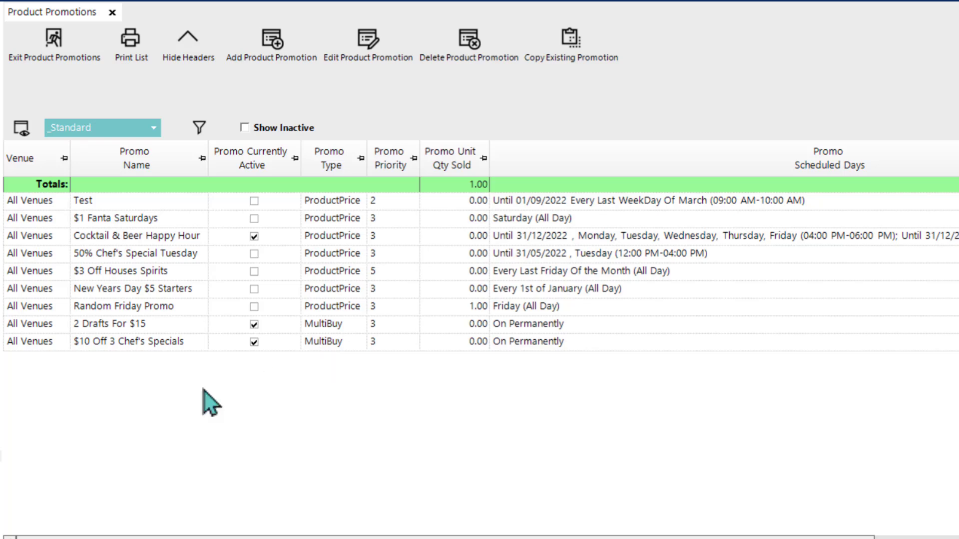
Step: Start a further Multi-Buy Promotion with the pricing type Item: Discount Amount
click(260, 39)
click(234, 122)
click(239, 148)
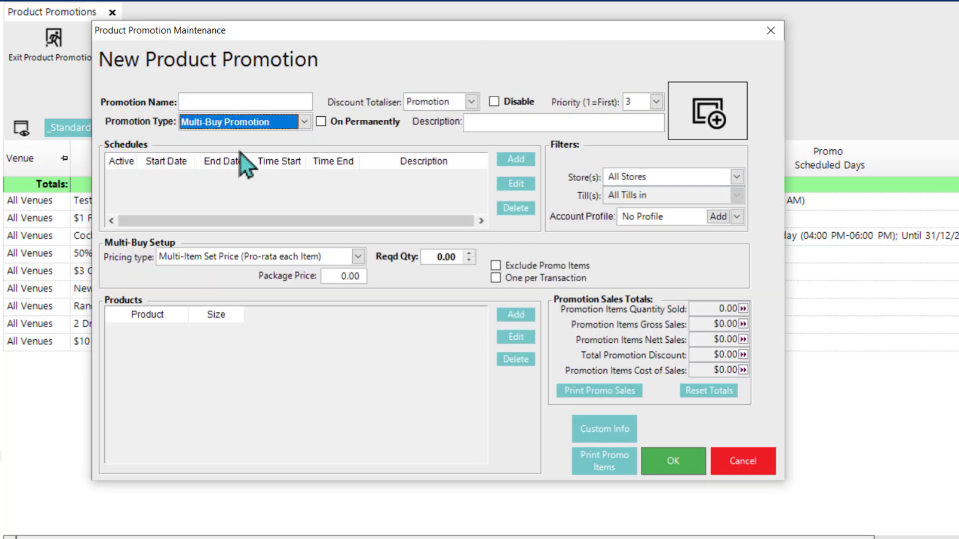
click(358, 256)
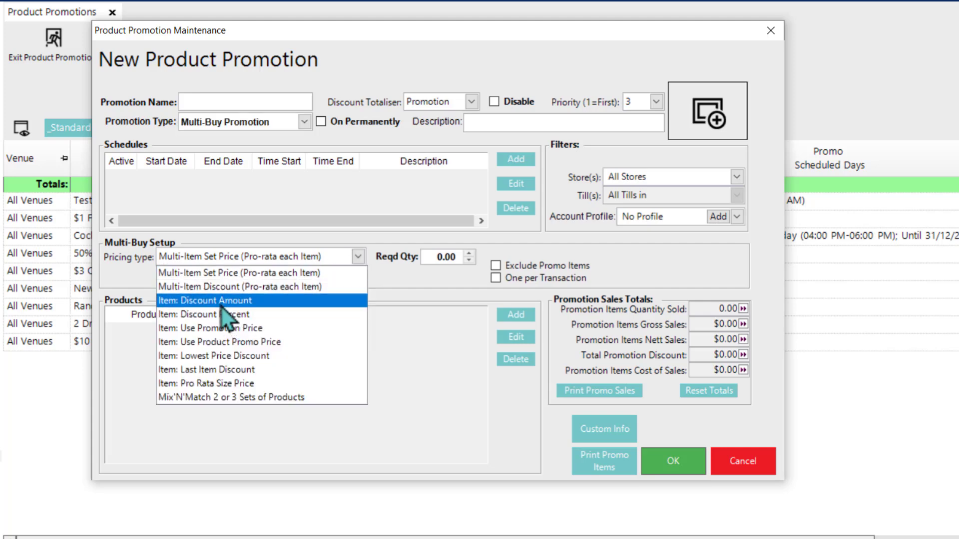
click(220, 305)
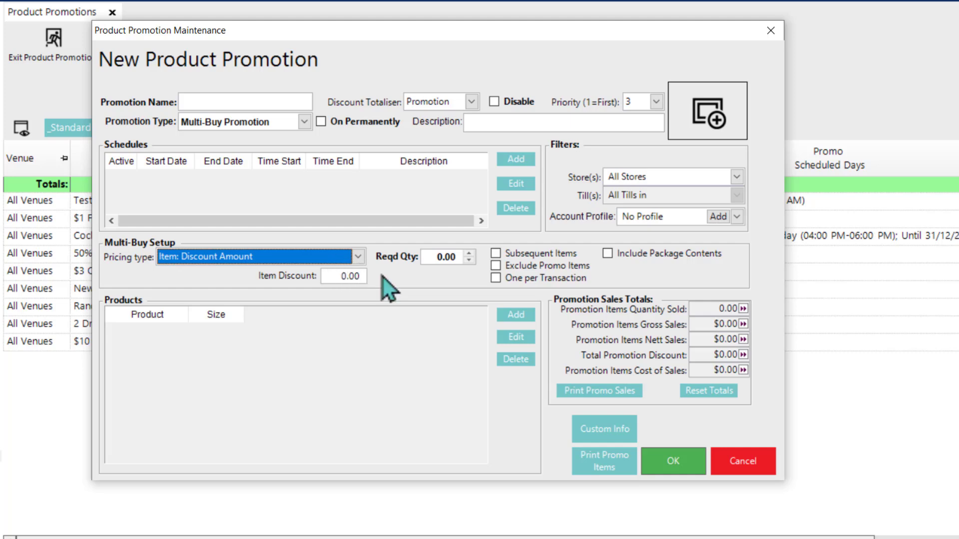
Step: Set the promotion's required quantity to 2 and the item discount to 1.00
click(438, 257)
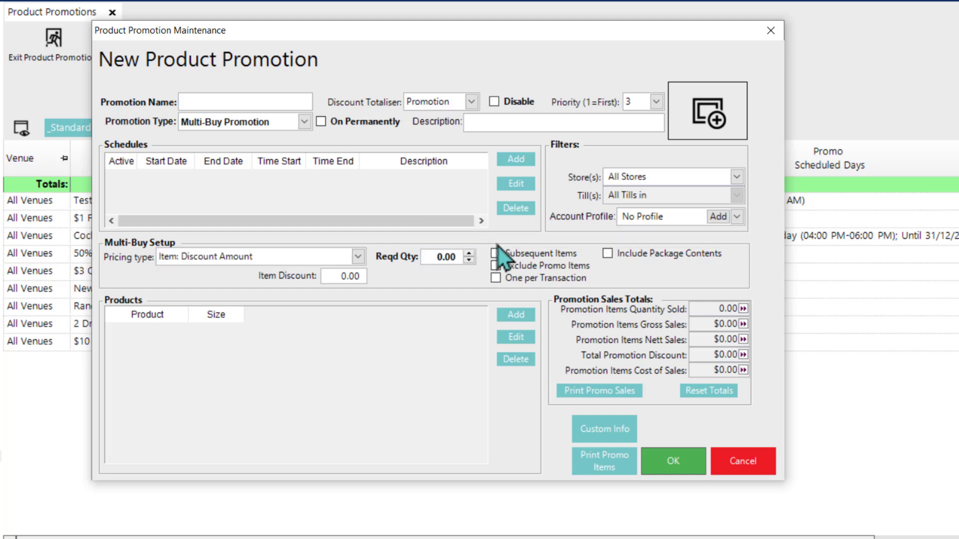
key(BackSpace)
text(2)
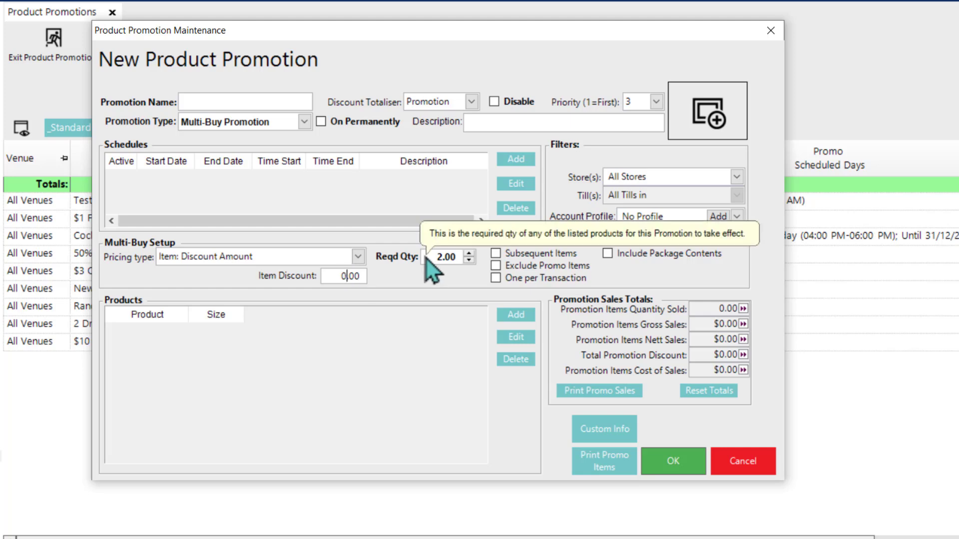
key(BackSpace)
text(1)
Step: Add the Non-Alcoholic Beverages product group to the promotion's products
click(515, 318)
click(298, 384)
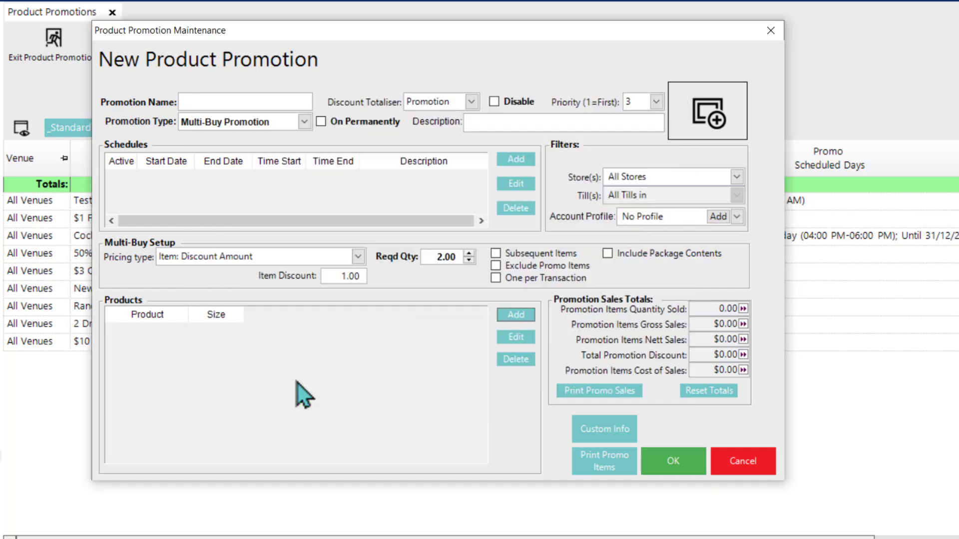
double_click(20, 225)
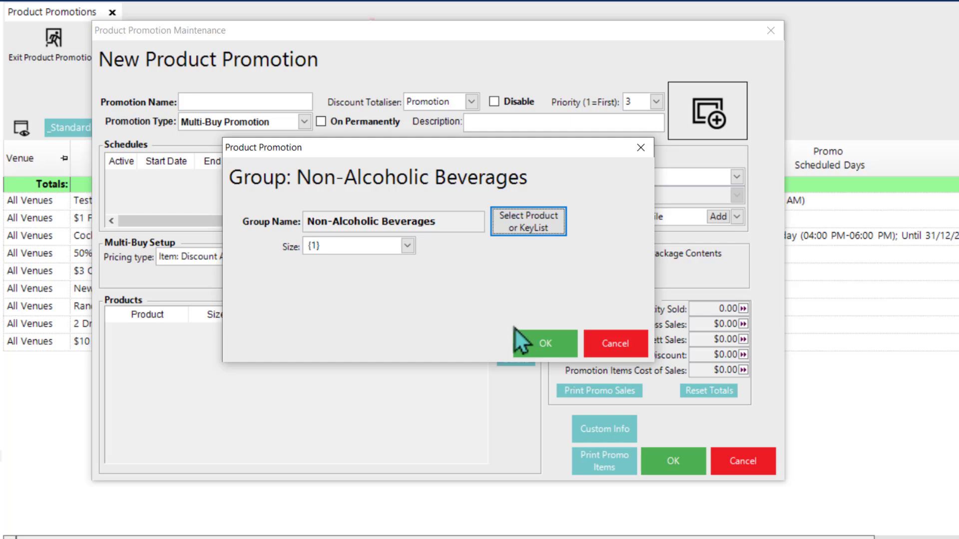
click(531, 349)
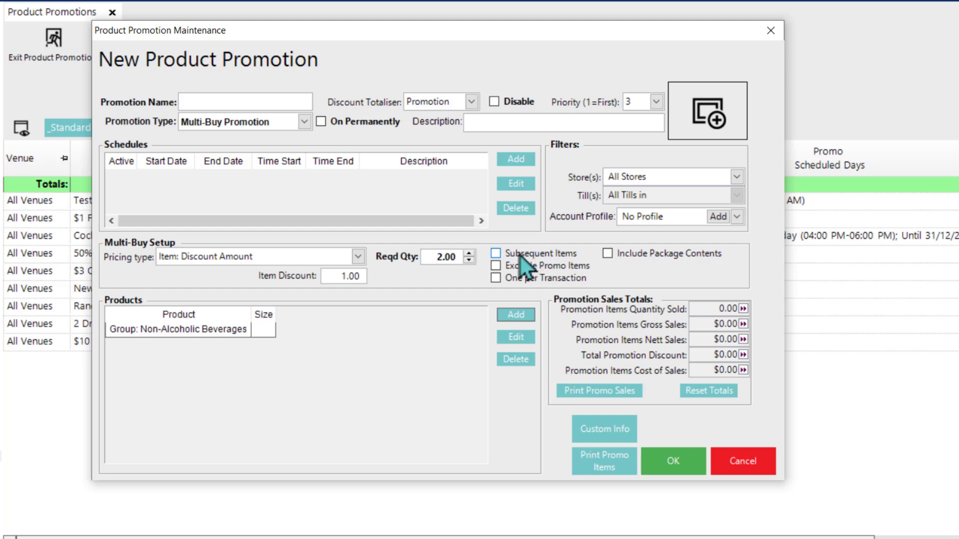
Step: Apply the promotion to subsequent items and include package contents, without limiting it to one per transaction
mouse_move(496, 257)
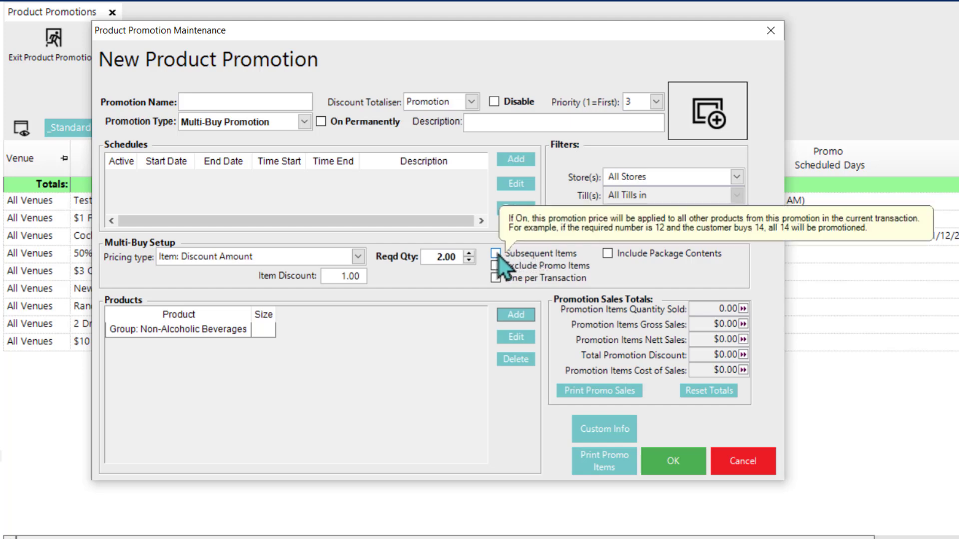
click(495, 253)
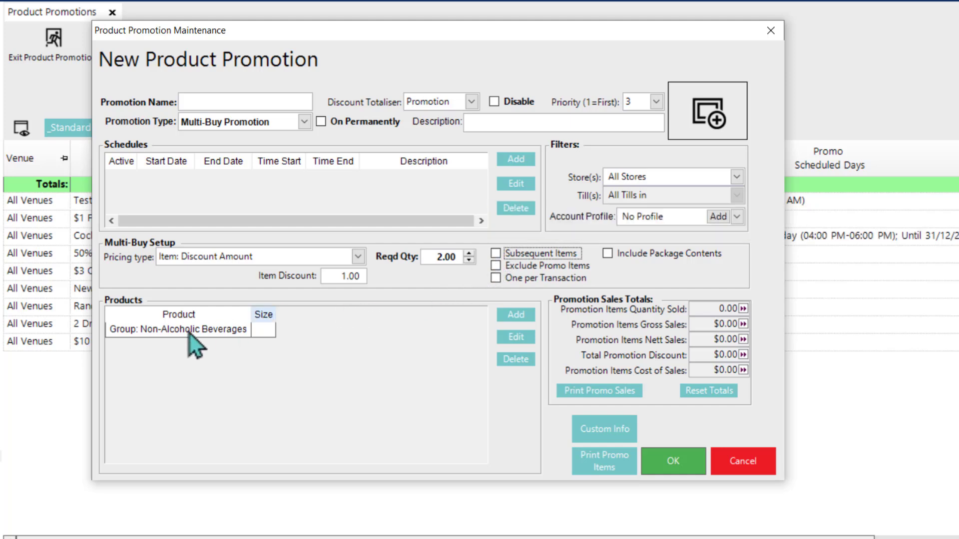
click(496, 254)
click(496, 278)
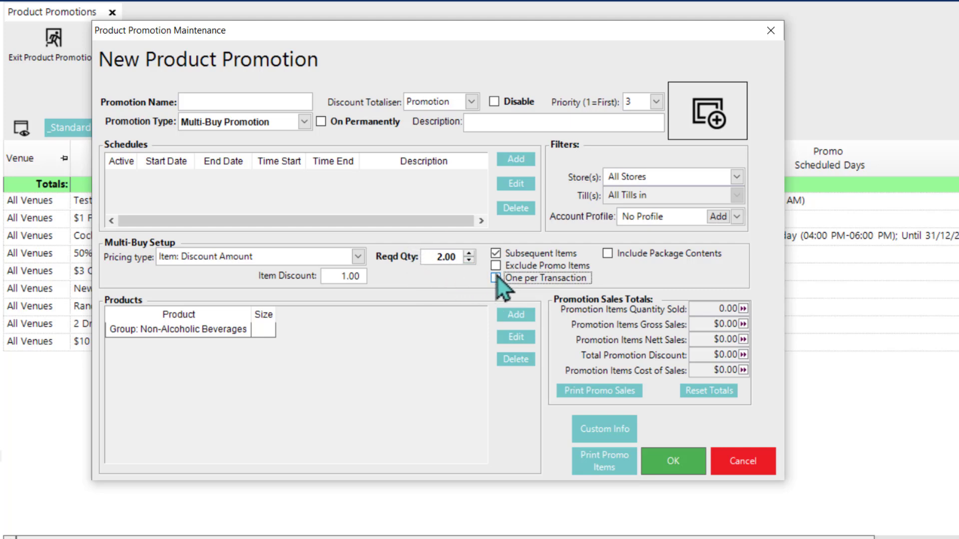
click(499, 256)
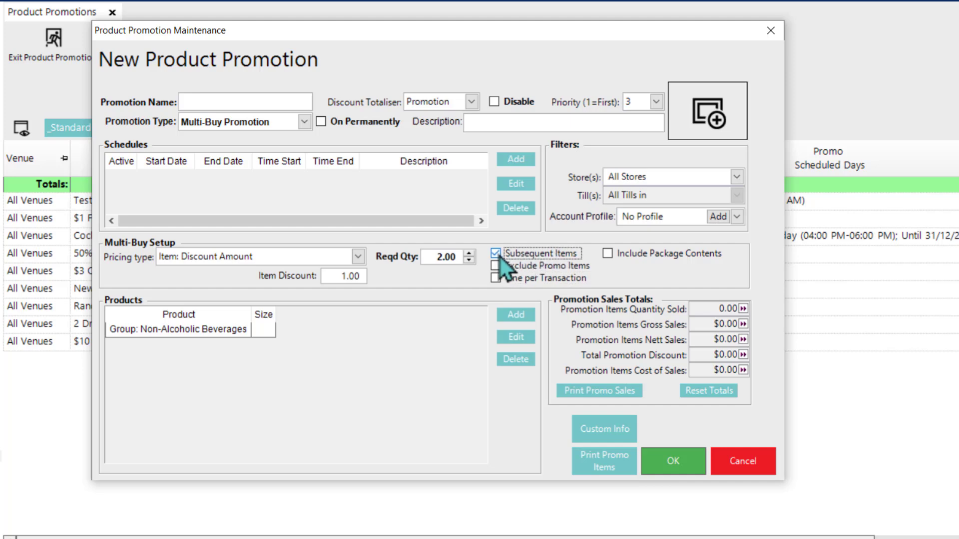
mouse_move(648, 251)
click(608, 254)
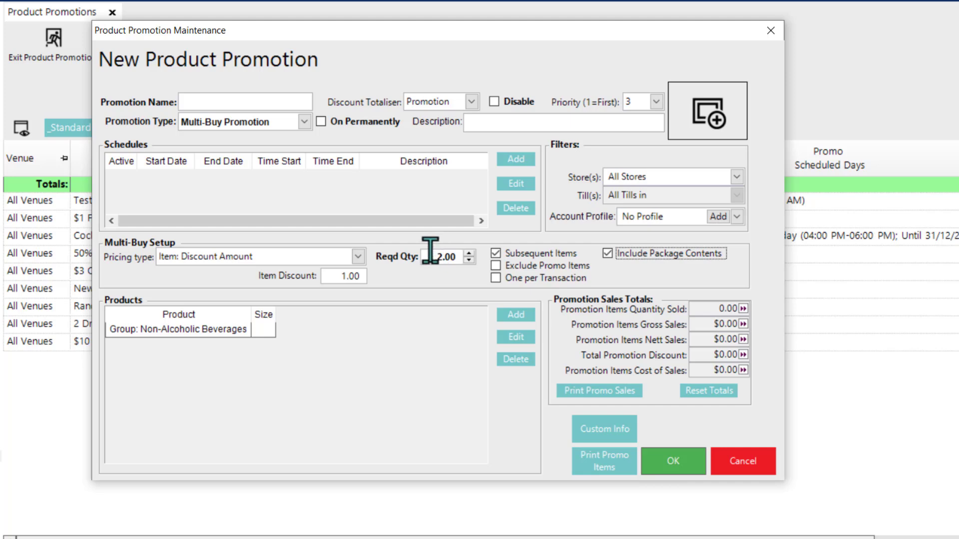
mouse_move(432, 257)
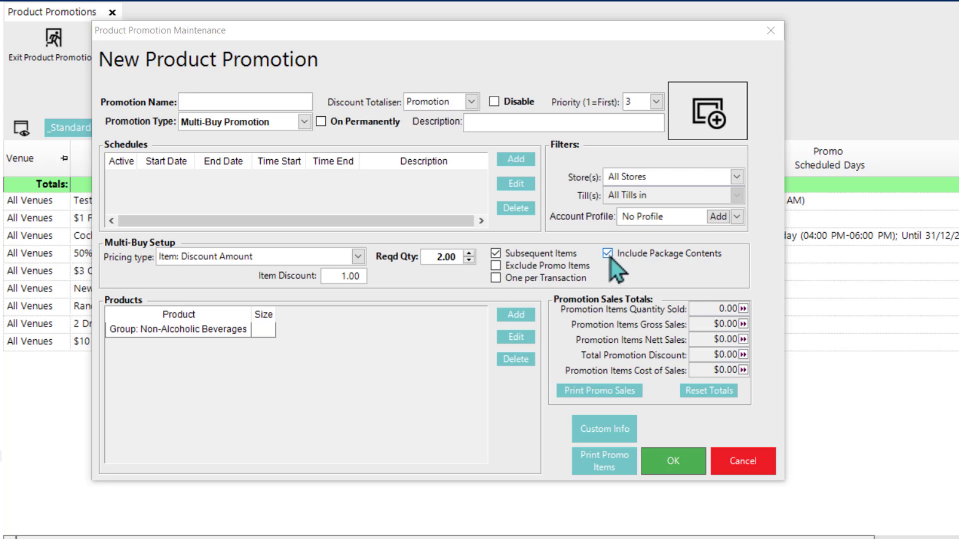
Step: Name the promotion "$1 Off Soft Drinks 2 Or More", make it permanently on and save it
click(230, 102)
text($1 off S)
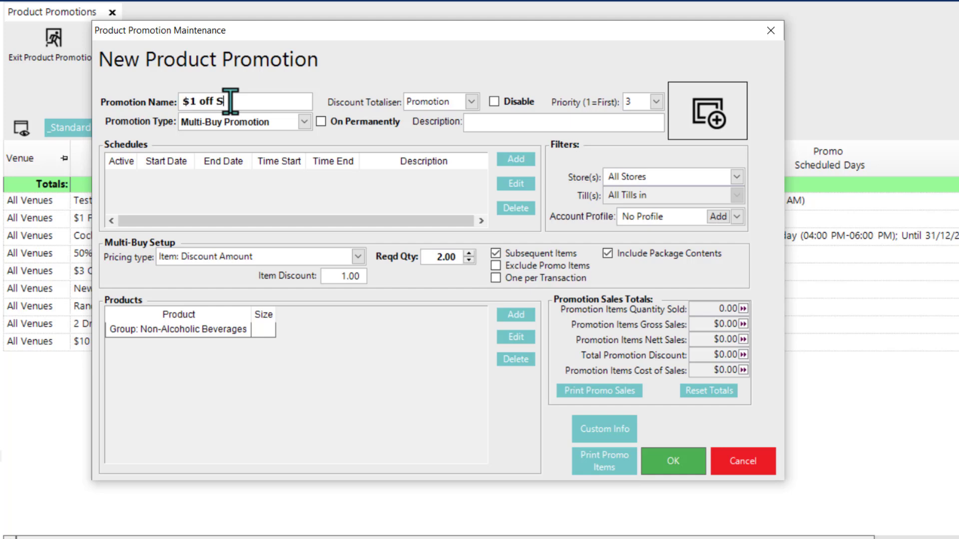
text(oft Drinks 2 or more)
click(336, 121)
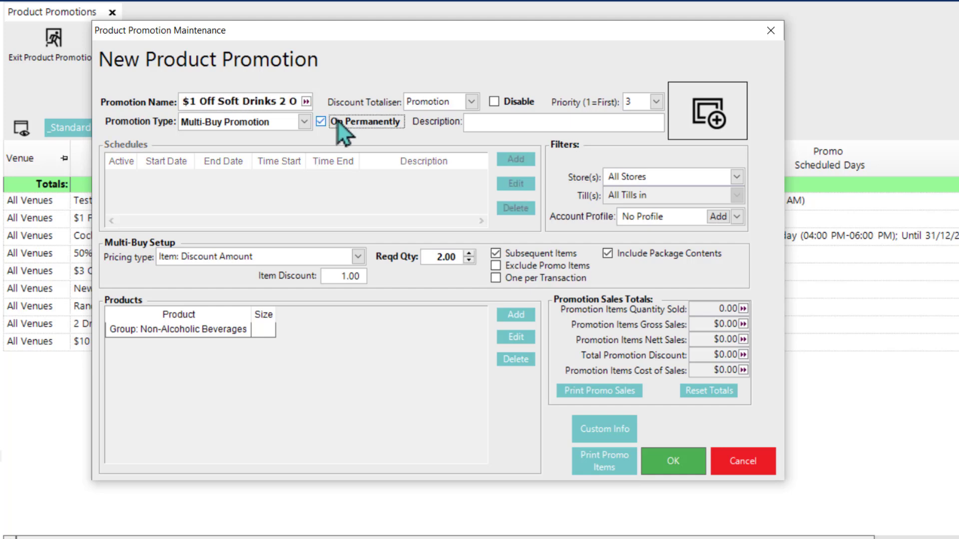
click(679, 460)
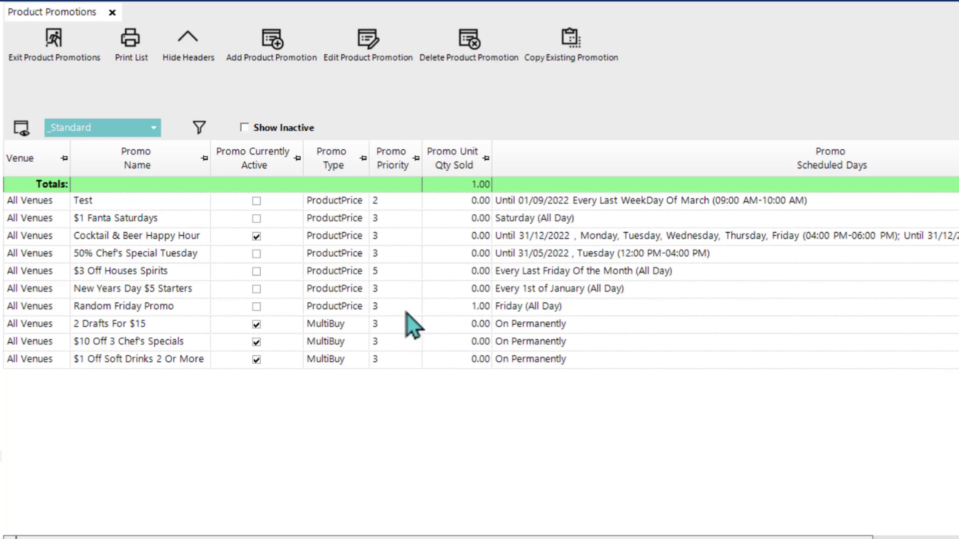
Step: Start another Multi-Buy Promotion with the pricing type Item: Discount Percent
click(277, 44)
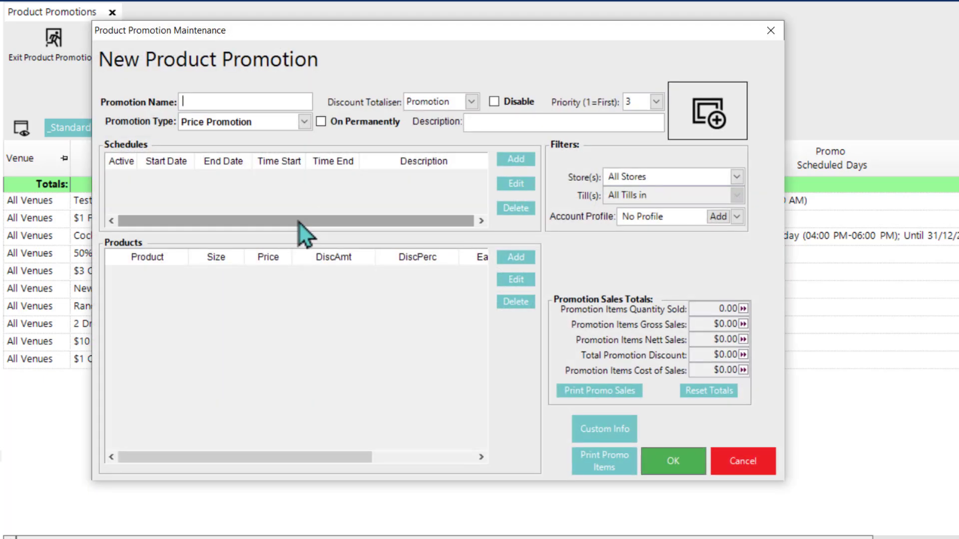
click(234, 122)
click(235, 148)
click(313, 257)
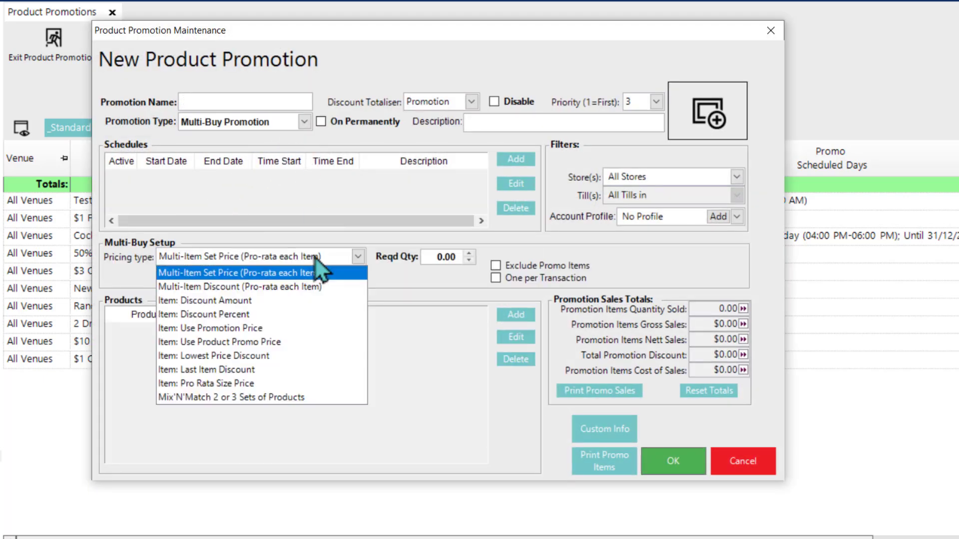
click(228, 315)
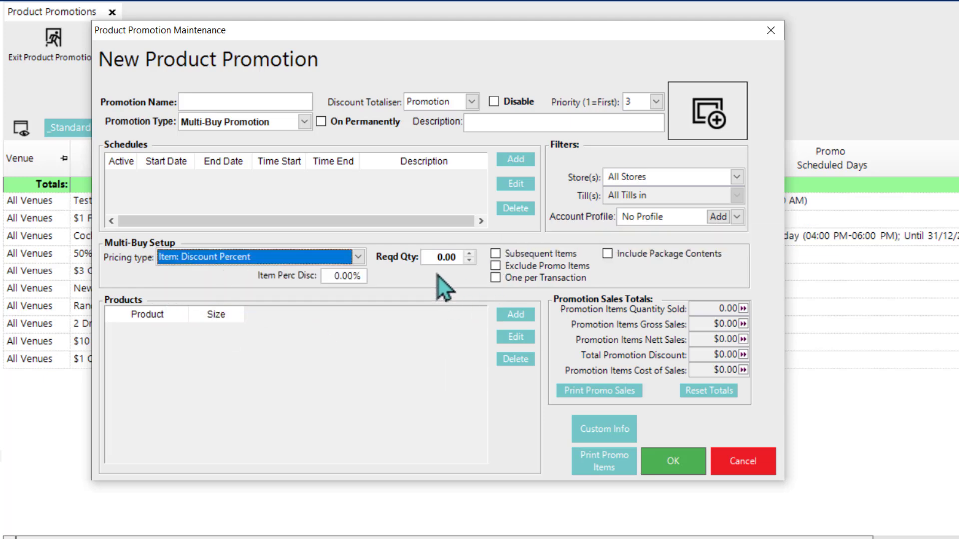
Step: Set the item percentage discount to 25% and the required quantity to 3, and apply it to subsequent items
click(335, 275)
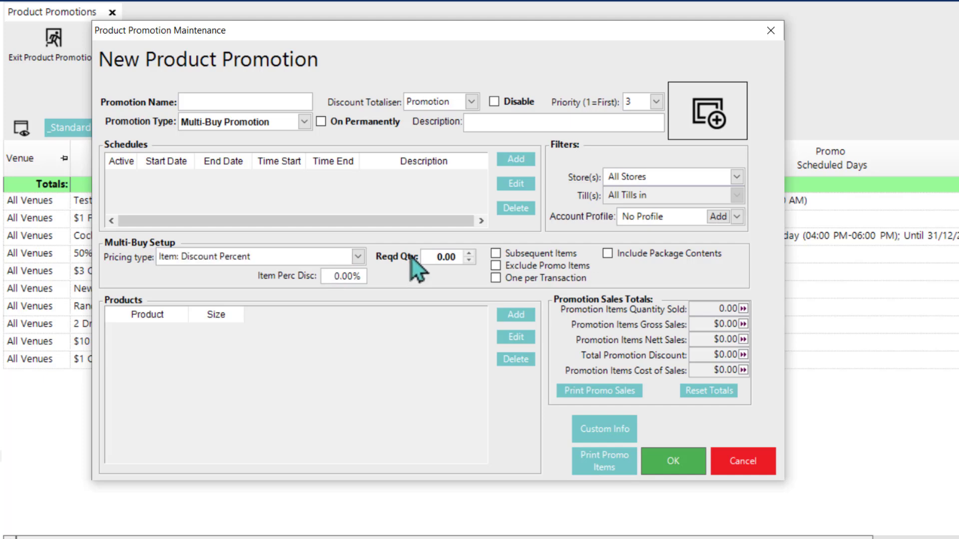
text(25)
click(441, 255)
click(496, 257)
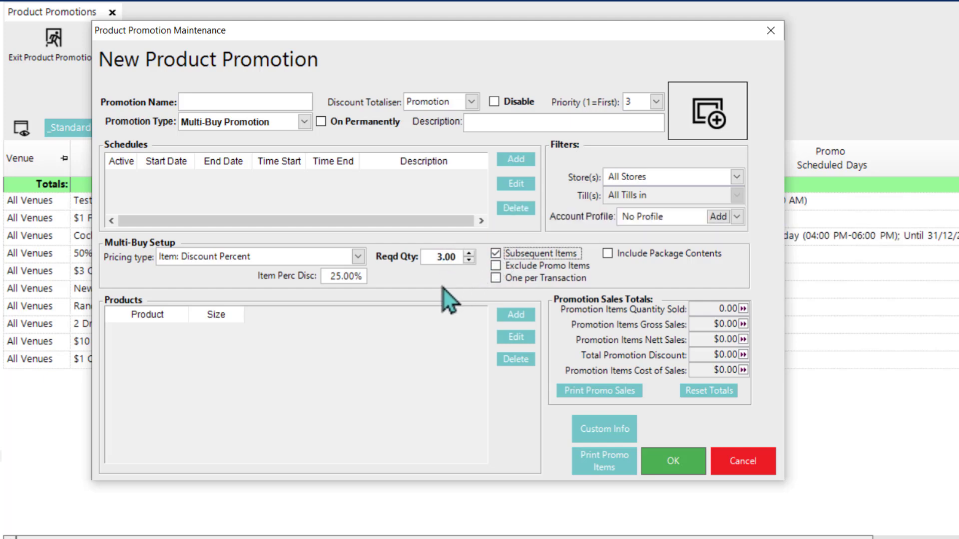
Step: Add the desserts Affogato, Almond Frangipane Tart, Chocolate Cake and Pavlova to the promotion's products
click(517, 316)
click(320, 374)
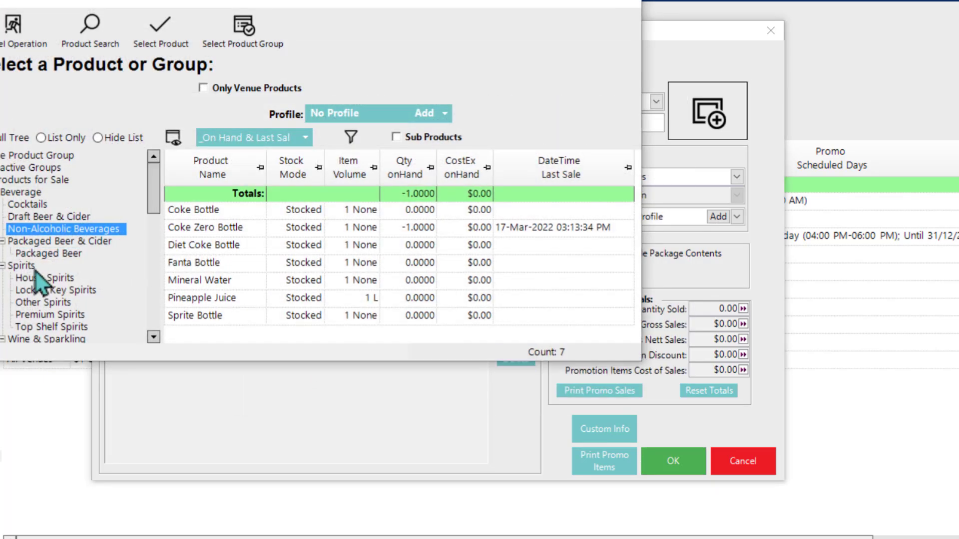
drag(156, 192, 152, 248)
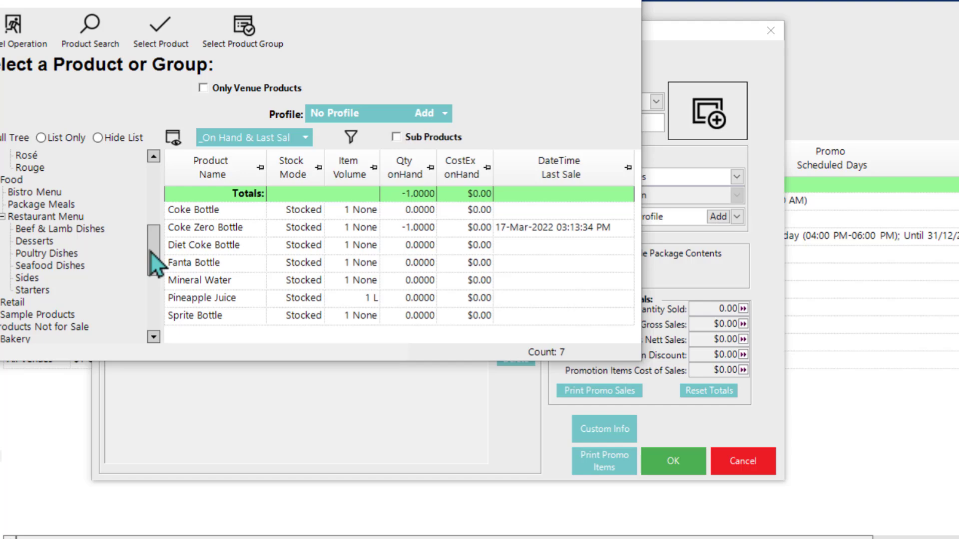
click(34, 243)
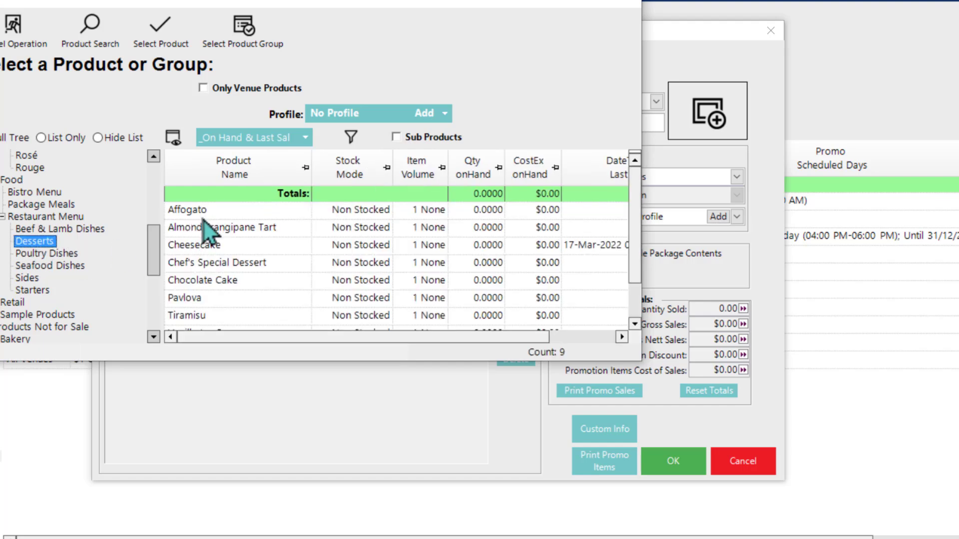
click(214, 227)
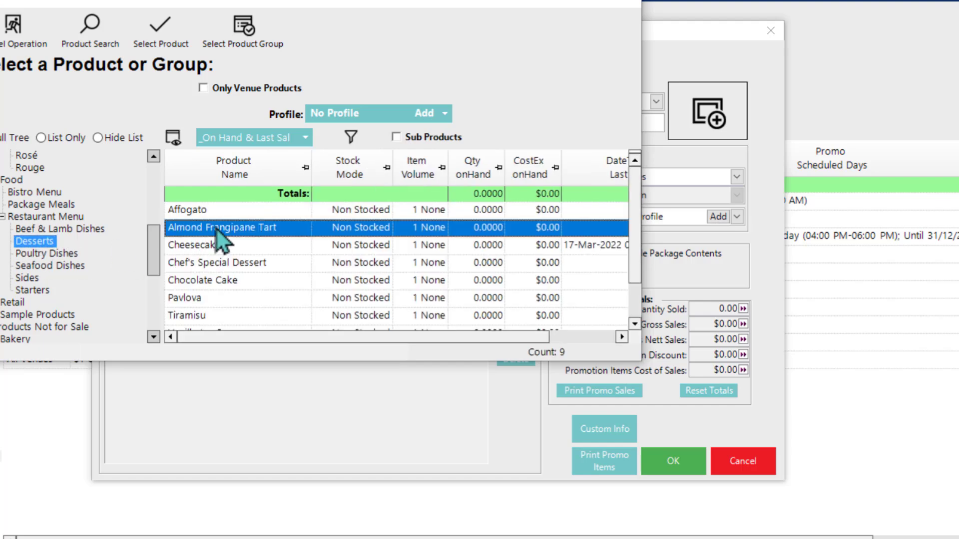
key(shift+Up)
ctrl+click(242, 282)
ctrl+click(240, 300)
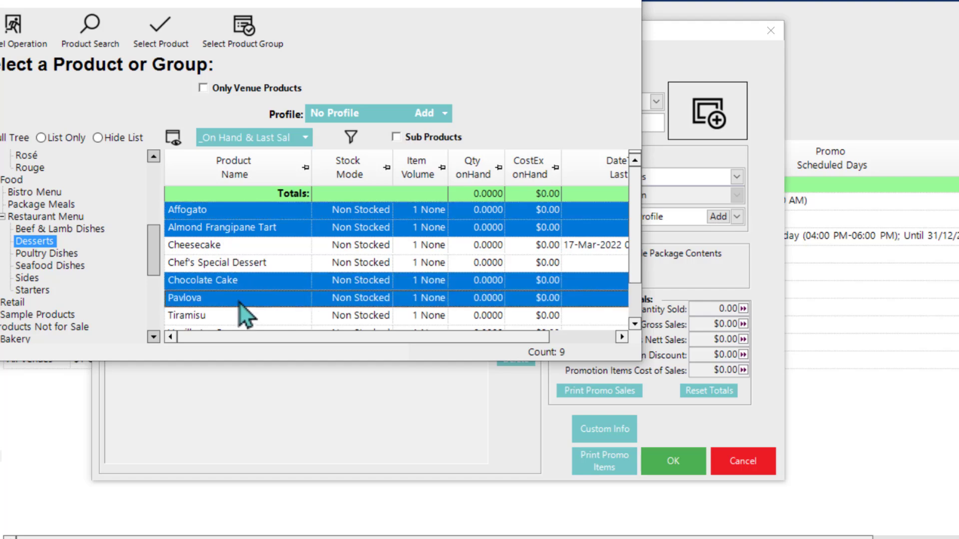
click(162, 40)
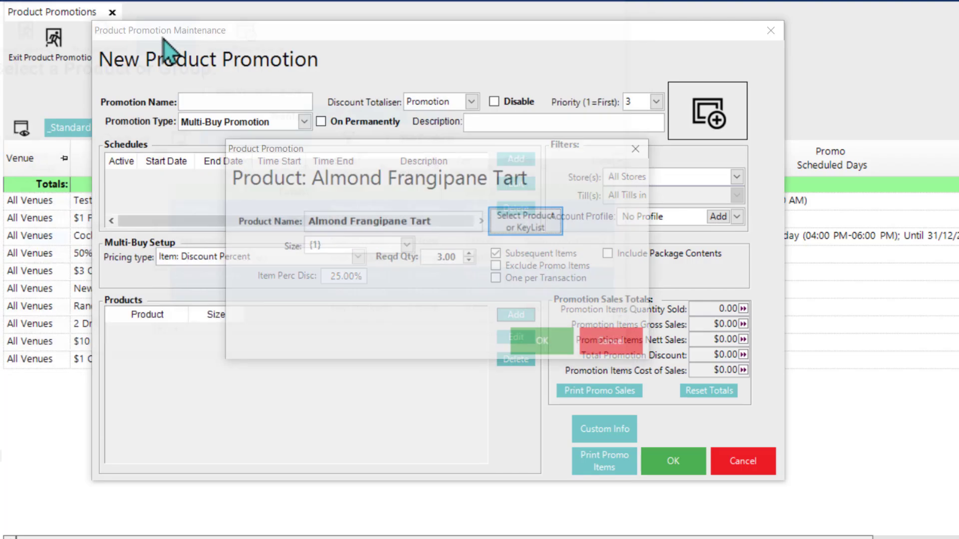
click(545, 348)
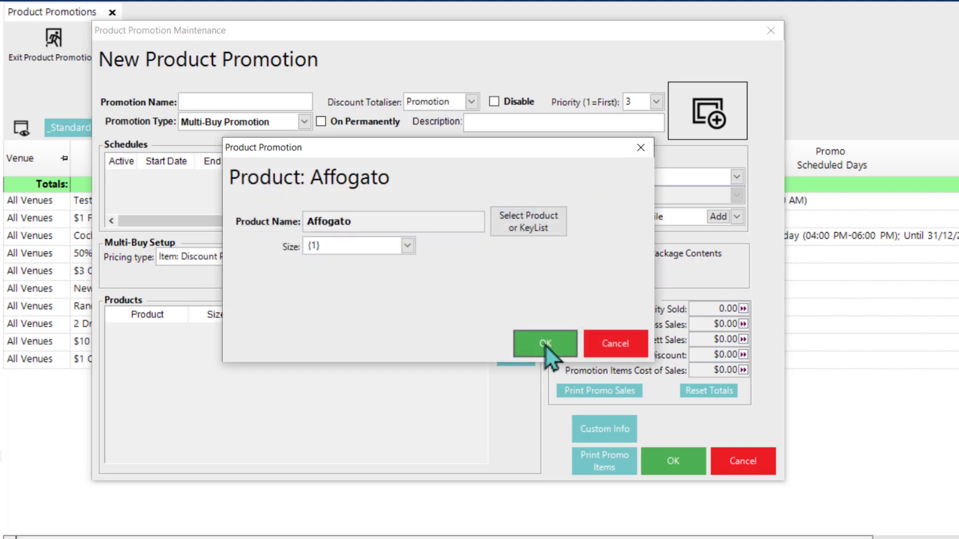
click(546, 347)
click(546, 346)
click(546, 346)
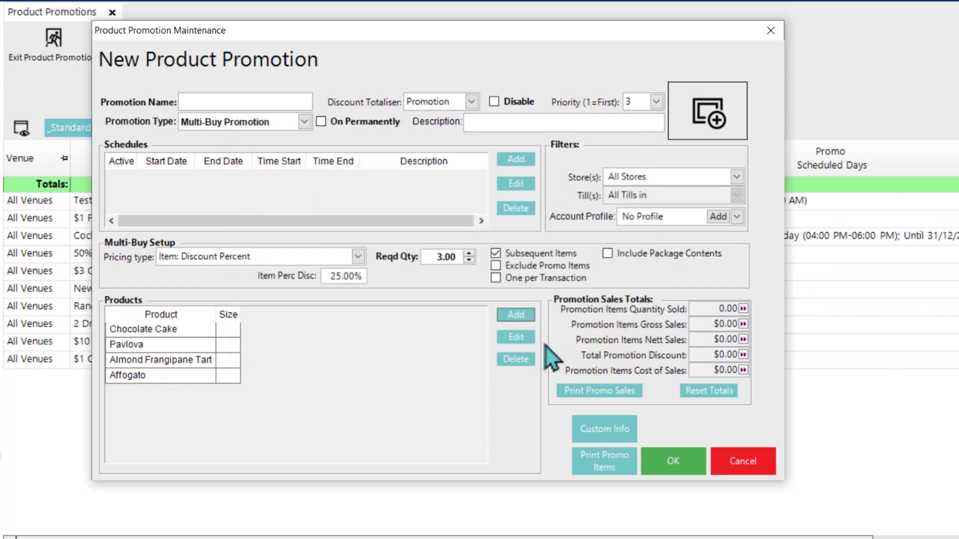
Step: Name the promotion "25% Off 3 Or More Desserts", make it permanently on and save it
click(265, 98)
text(25% off 3 or more Desserts)
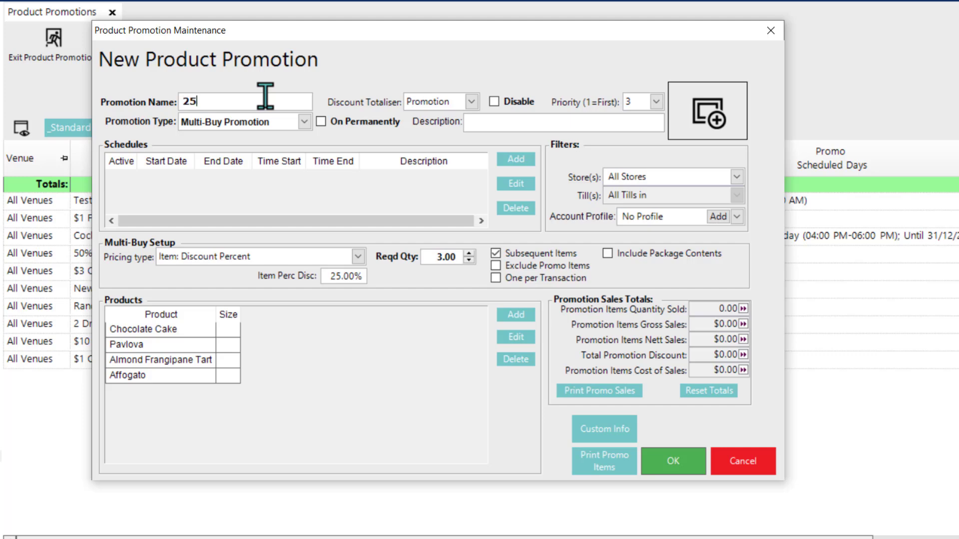
click(331, 125)
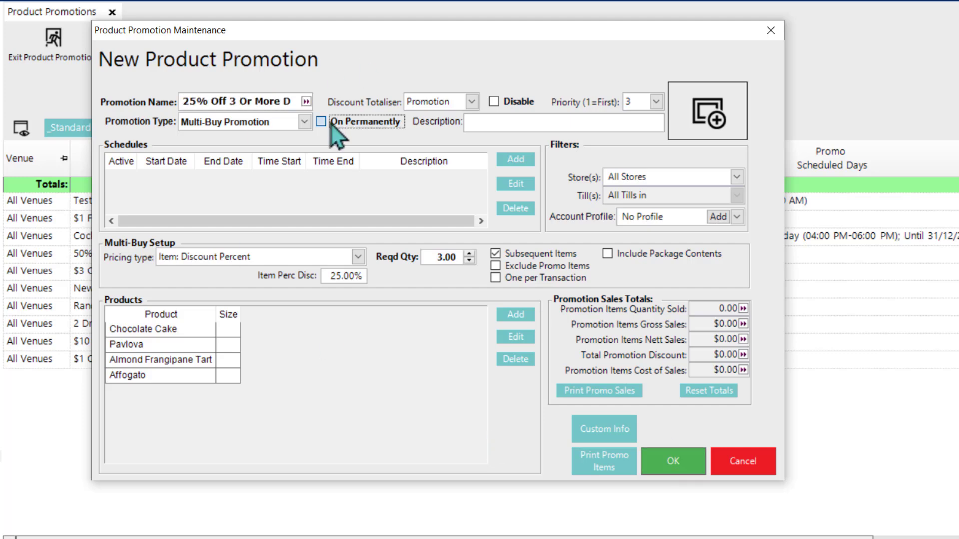
click(660, 458)
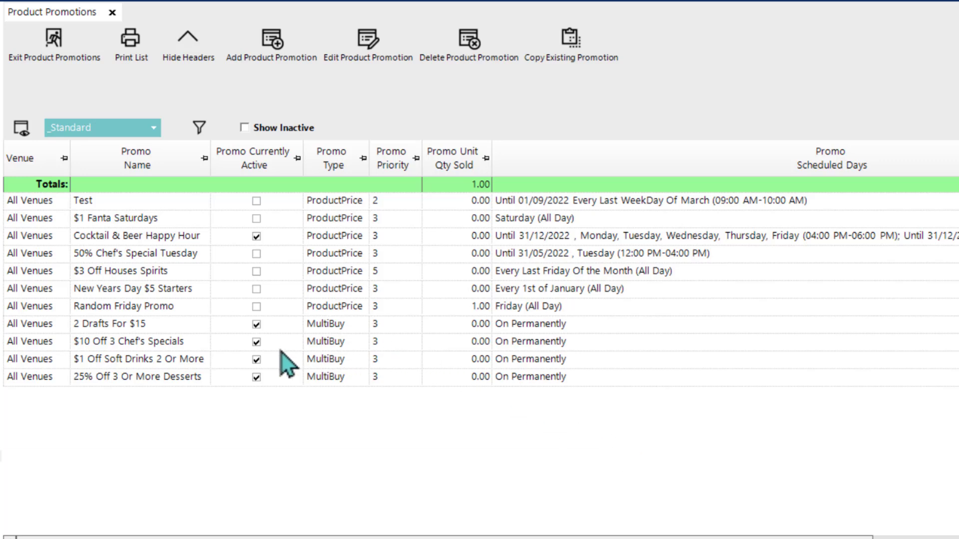
Step: Start a new Multi-Buy Promotion with the pricing type Item: Use Promotion Price
click(271, 39)
click(286, 128)
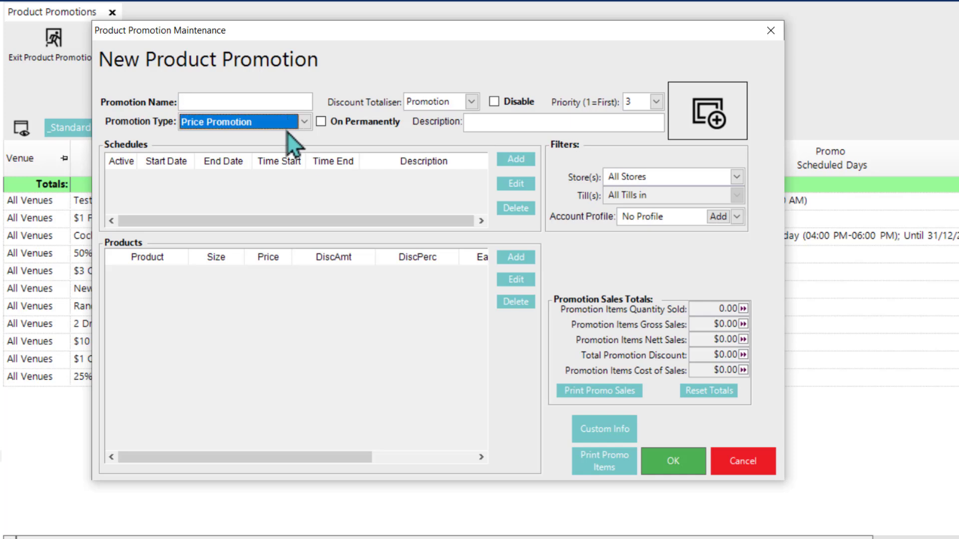
click(248, 149)
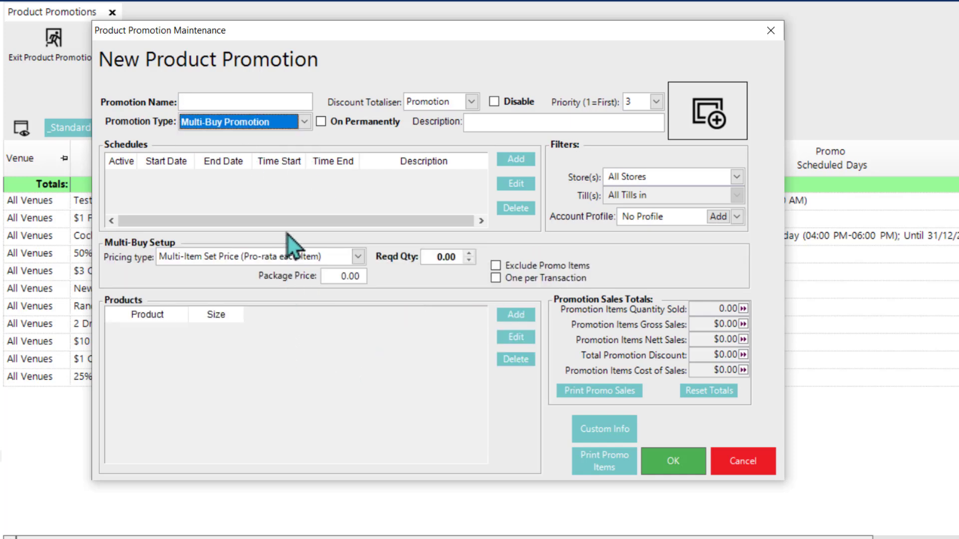
click(315, 257)
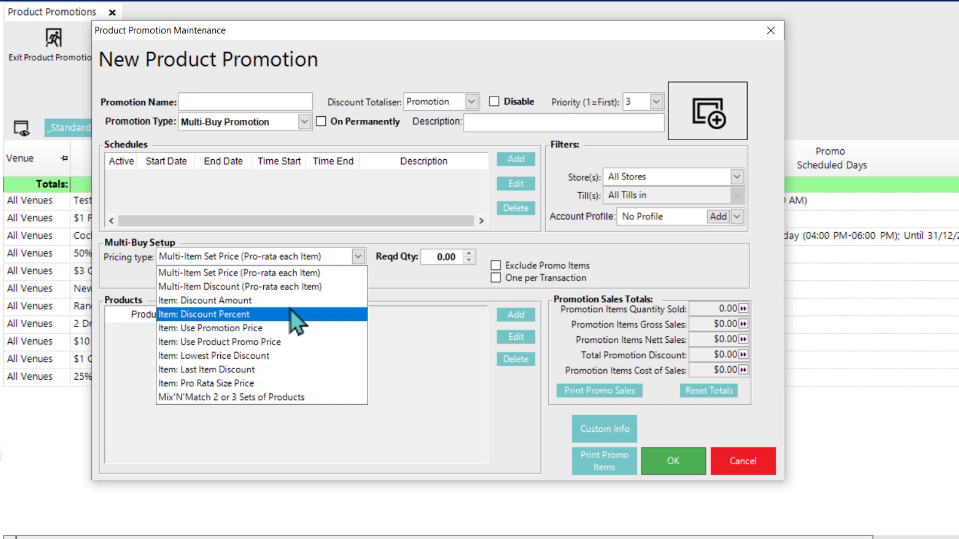
click(281, 328)
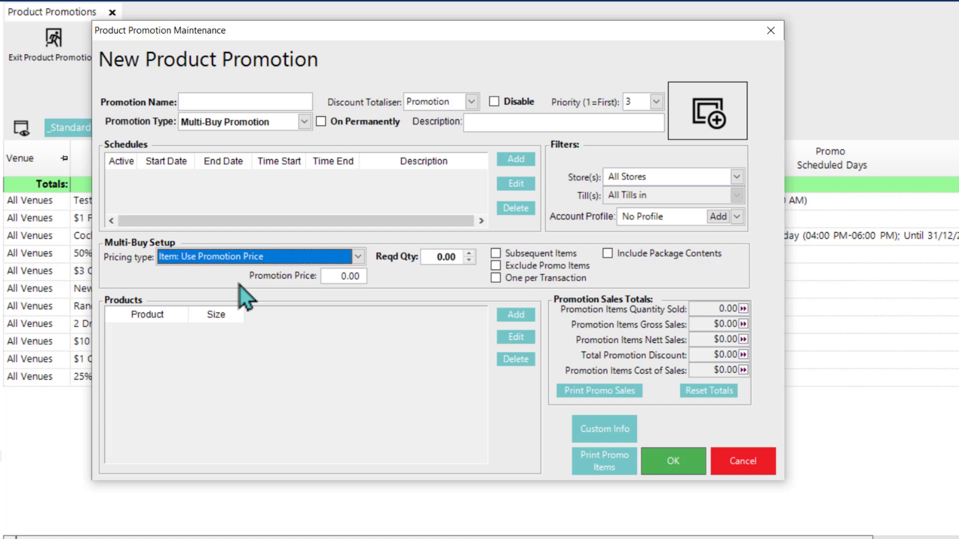
Step: Set the promotion price to 1 and the required quantity to 2
click(338, 277)
text(1)
click(451, 256)
text(2)
key(Tab)
Step: Add the Starters product group to the promotion's products
click(516, 315)
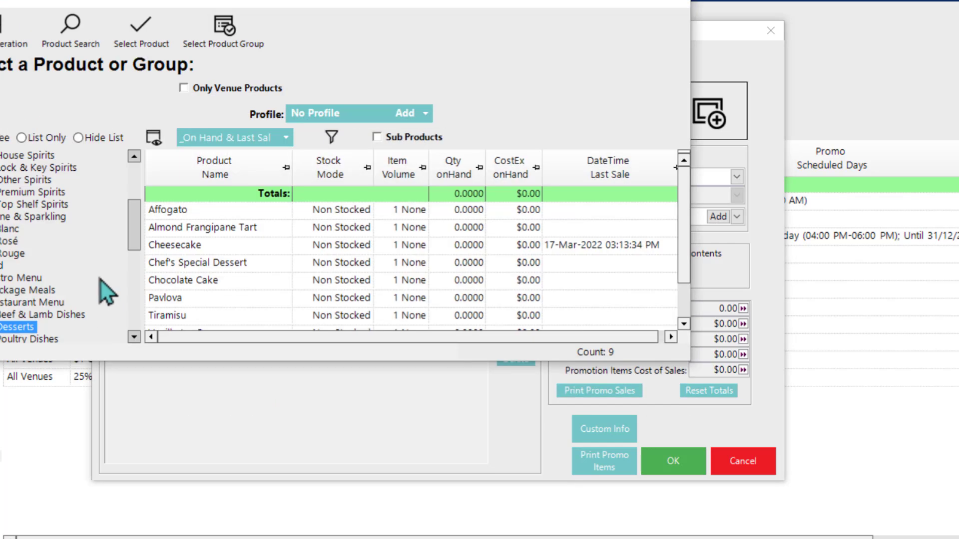
scroll(100, 280, down, 5)
click(21, 181)
click(224, 30)
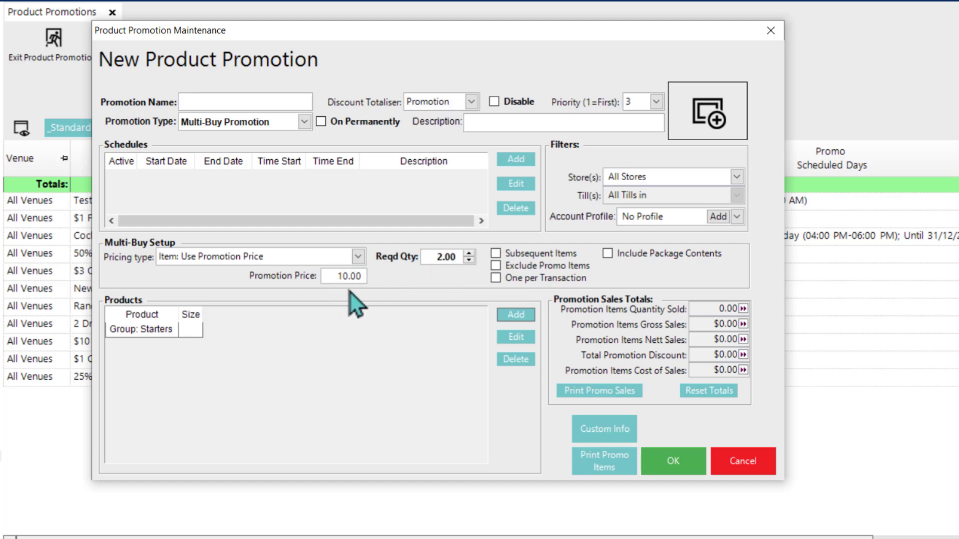
Step: Name the promotion "$10 Starters (2 required/limit)", make it permanently on and save it
click(214, 99)
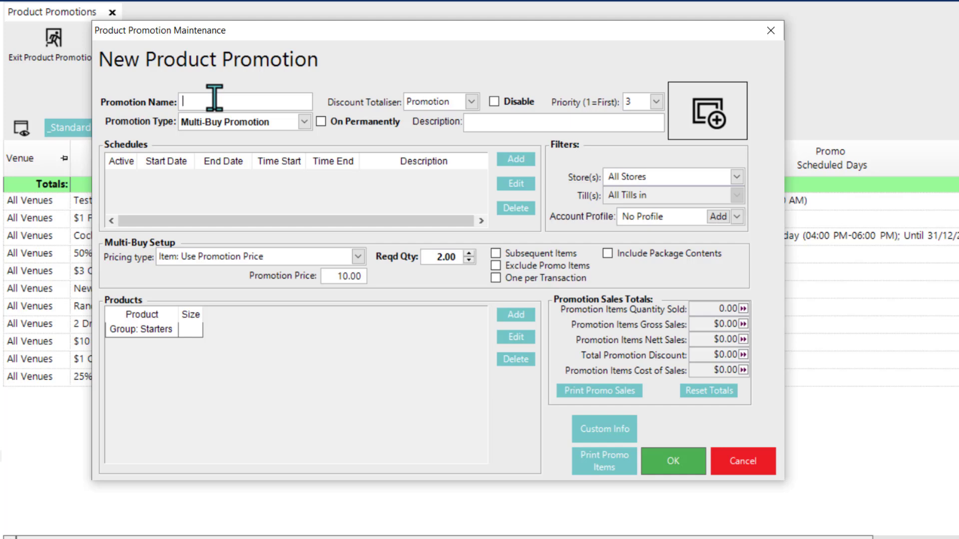
text($10 Starters (limited))
key(BackSpace)
key(BackSpace)
key(BackSpace)
key(BackSpace)
key(BackSpace)
key(BackSpace)
key(BackSpace)
key(BackSpace)
key(BackSpace)
text((2 only))
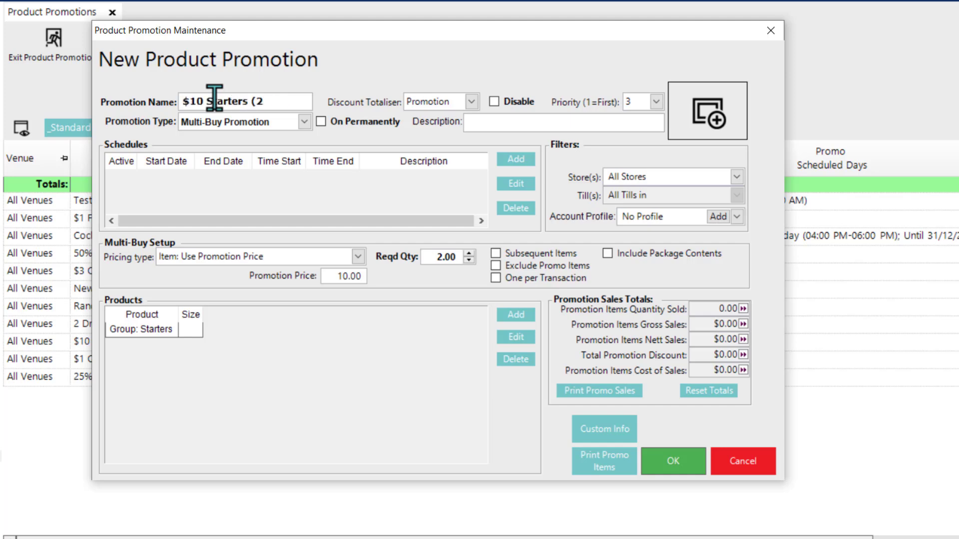
key(BackSpace)
key(BackSpace)
key(BackSpace)
key(BackSpace)
key(BackSpace)
text(required/)
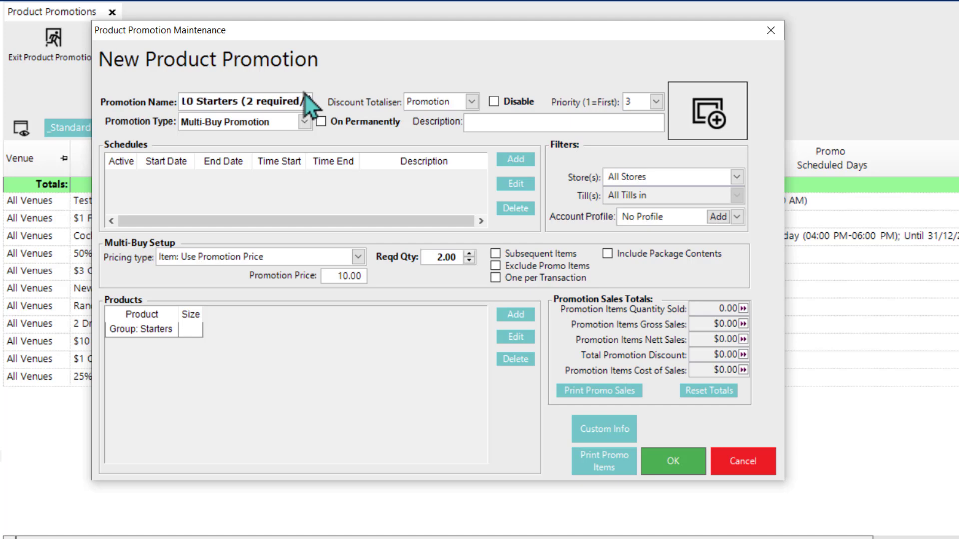
text(limit))
click(673, 461)
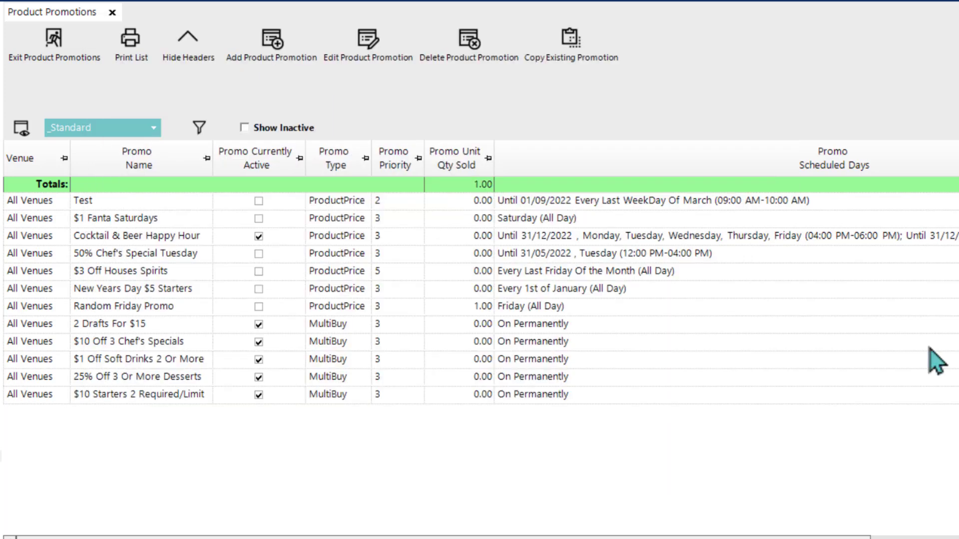
Step: Start a new Multi-Buy Promotion with the pricing type Item: Use Product Promo Price
click(272, 40)
click(281, 126)
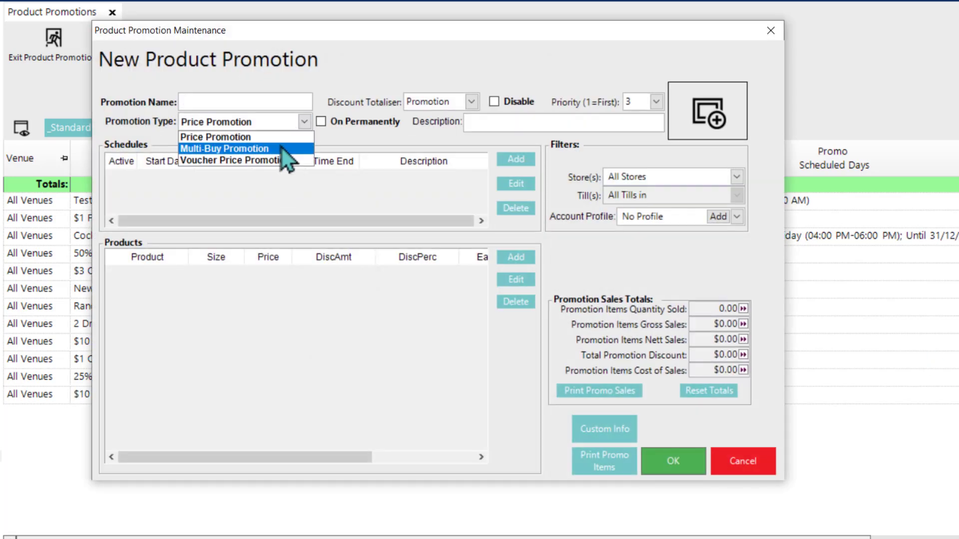
click(280, 148)
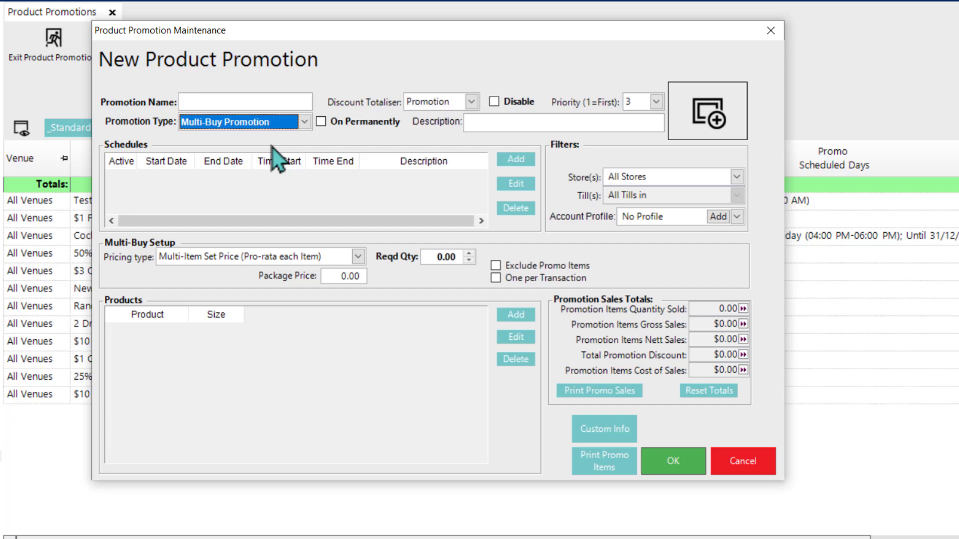
click(289, 263)
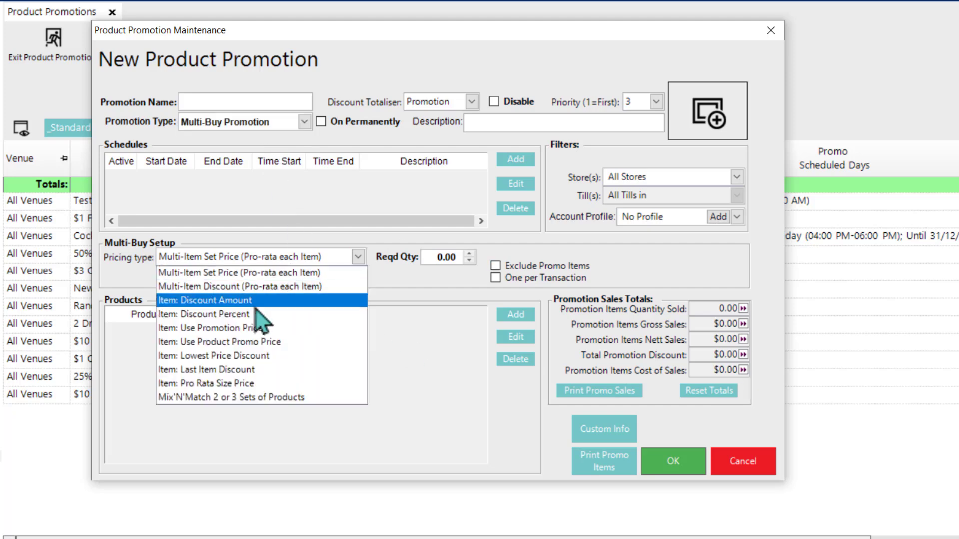
click(245, 347)
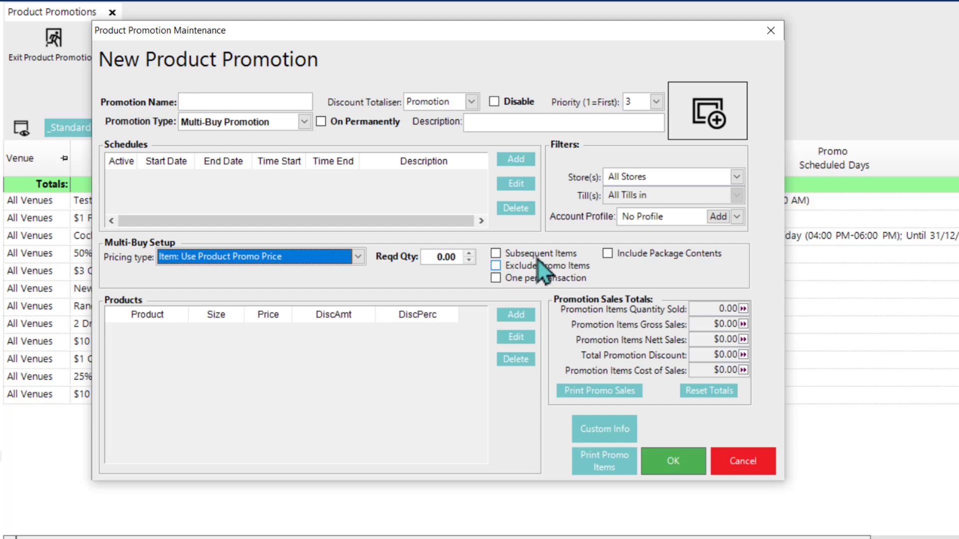
Step: Select the seafood products Chef's Special Seafood Dish, Chilled Tiger Prawns and Grilled Cod Meal for the promotion
mouse_move(432, 258)
click(513, 315)
click(298, 363)
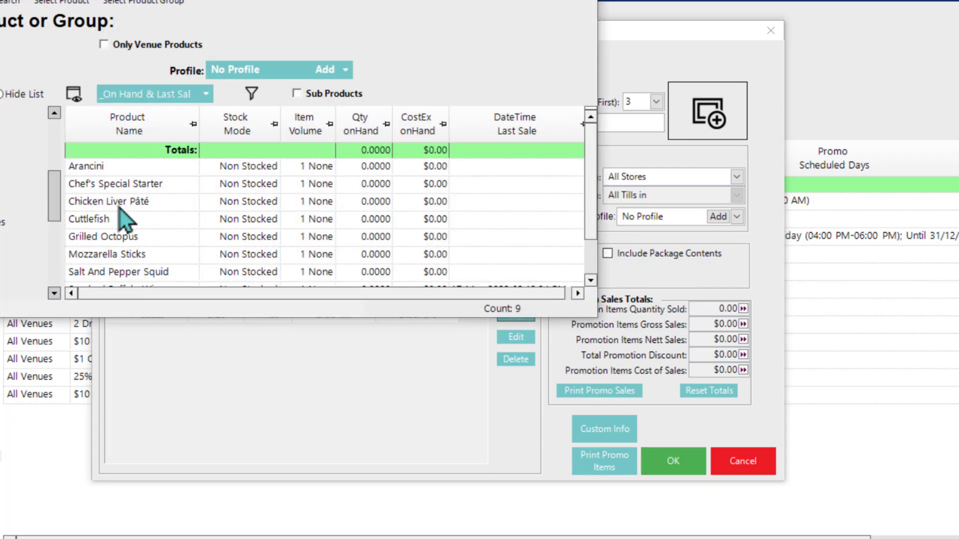
click(1, 197)
drag(118, 171, 145, 195)
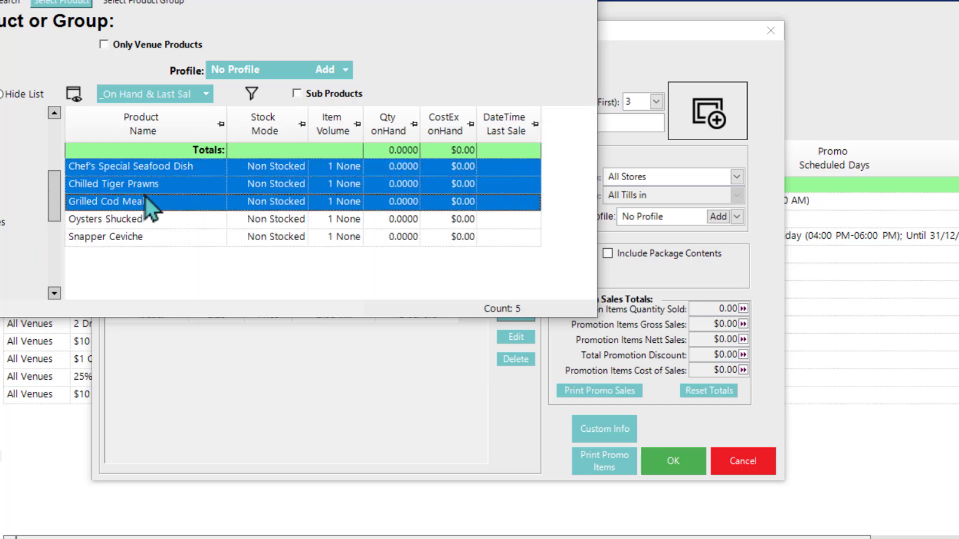
click(66, 2)
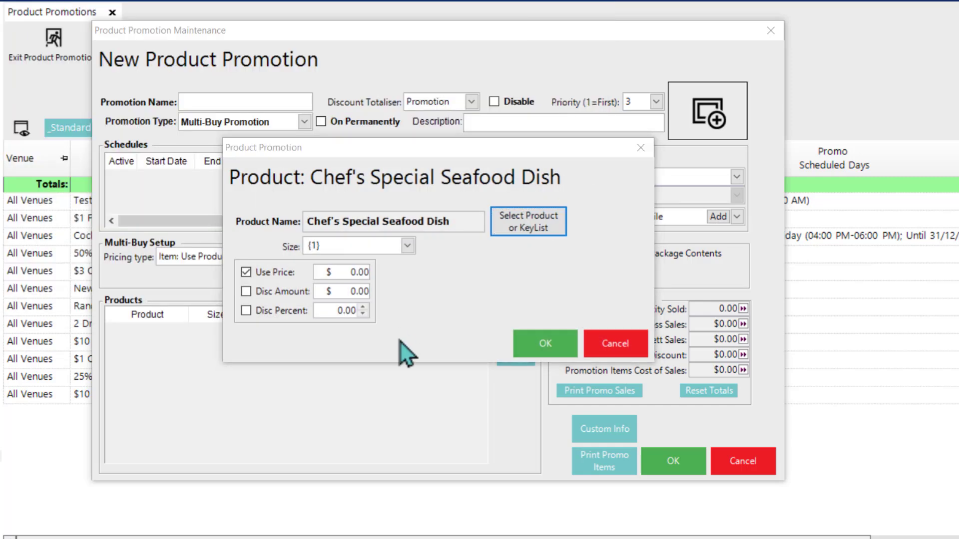
Step: Give Chef's Special Seafood Dish a $20 price, Chilled Tiger Prawns a $5 discount amount and Grilled Cod Meal a 10% discount
click(343, 270)
text(2)
click(540, 350)
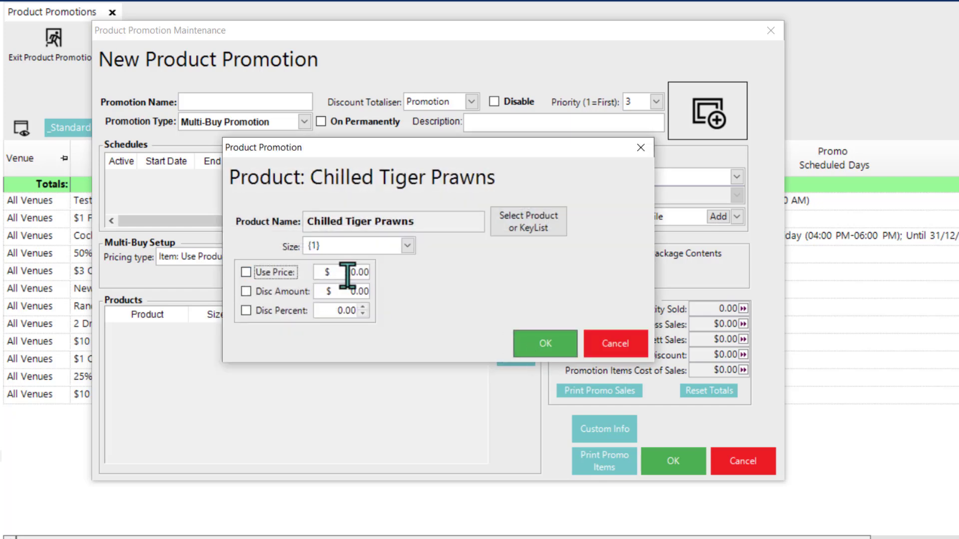
click(246, 291)
text(5)
click(519, 345)
click(245, 310)
text(1)
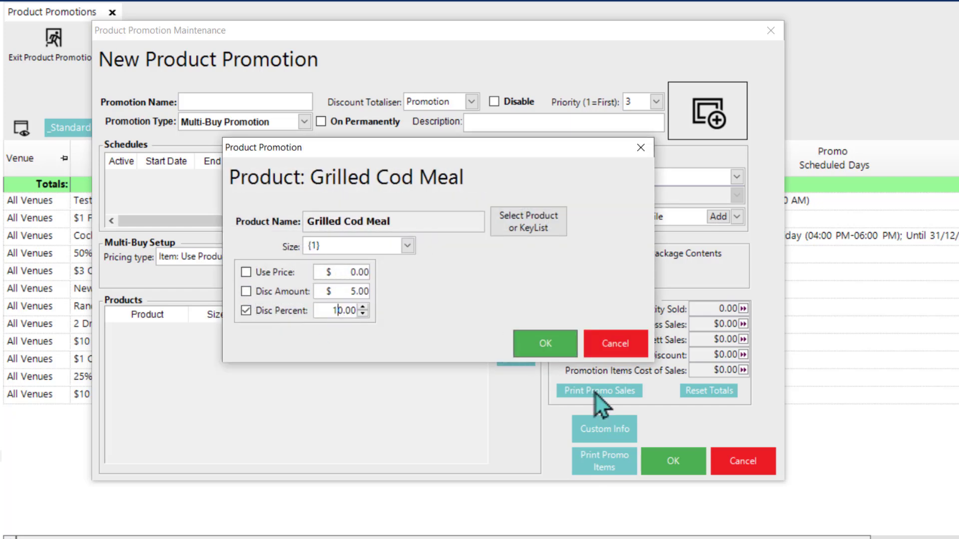
click(545, 344)
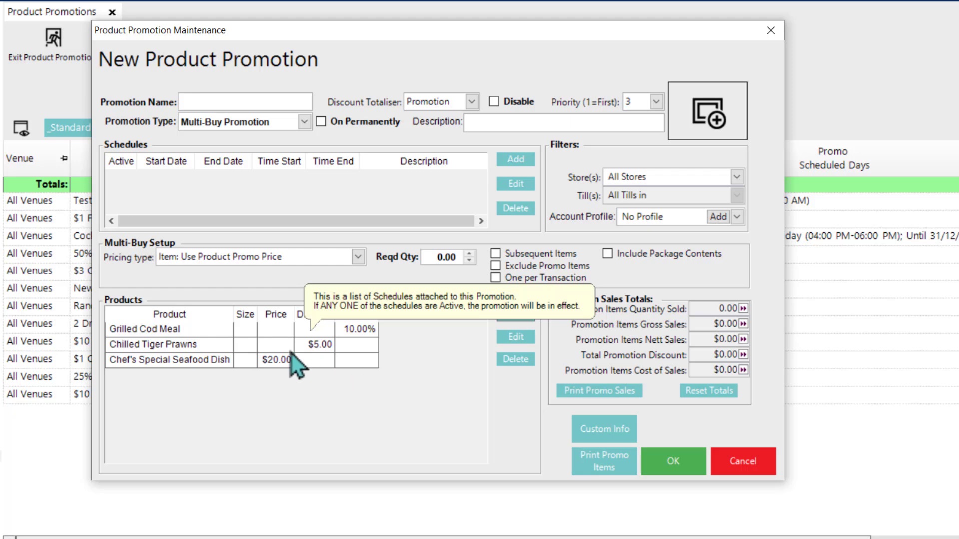
Step: Set the required quantity to 2 and save the promotion as "Seafood Dishes Promo", permanently on
click(439, 257)
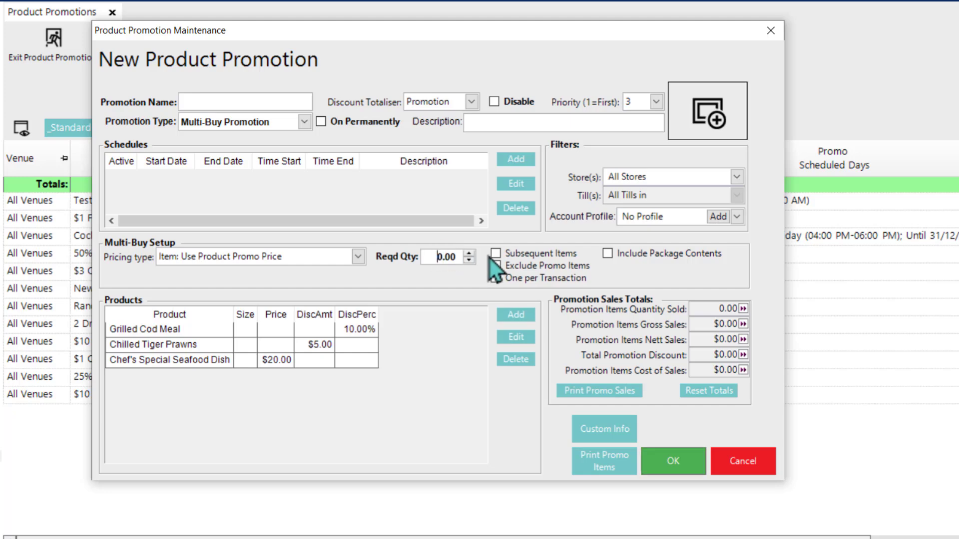
text(2)
click(228, 98)
text(Seafood Dishes Promo)
click(370, 122)
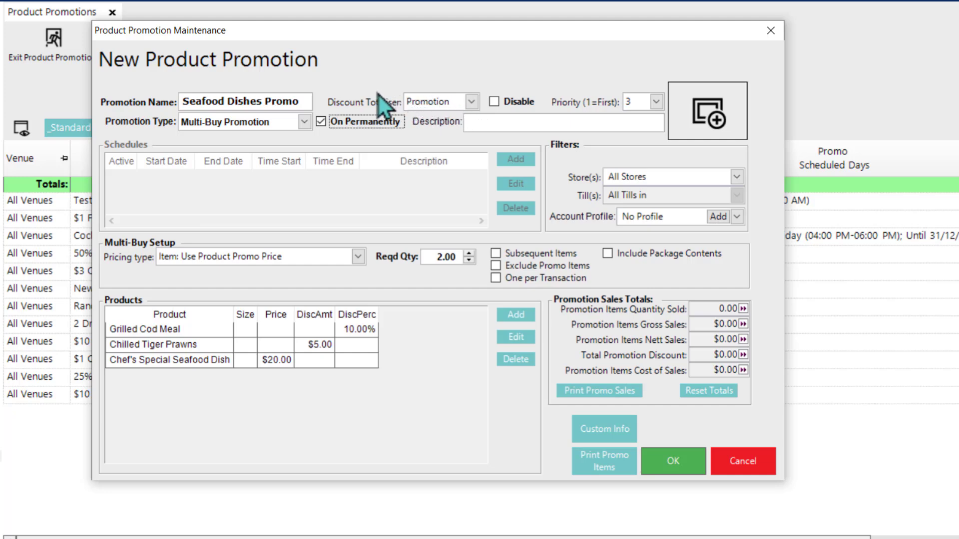
click(674, 462)
Step: Start a new Multi-Buy Promotion with the pricing type Item: Lowest Price Discount
click(266, 64)
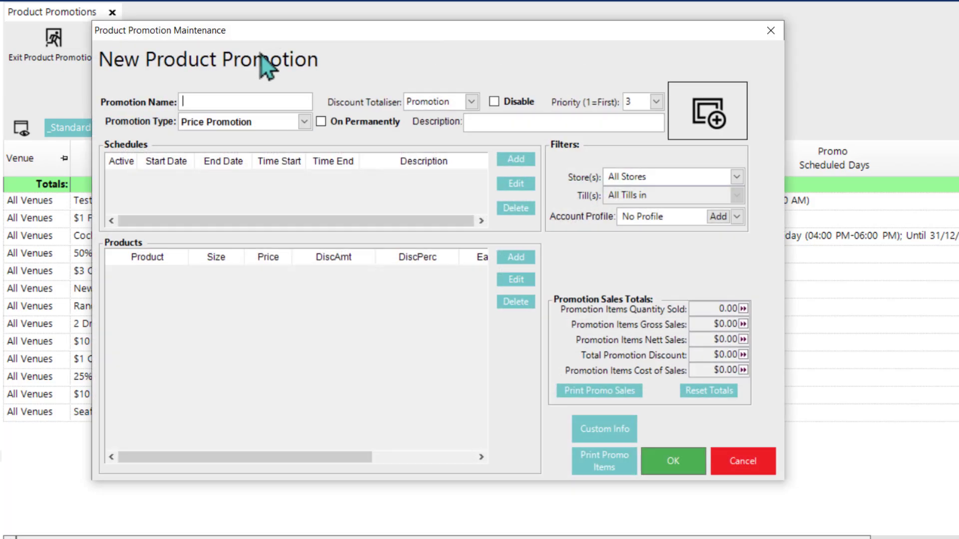
click(290, 120)
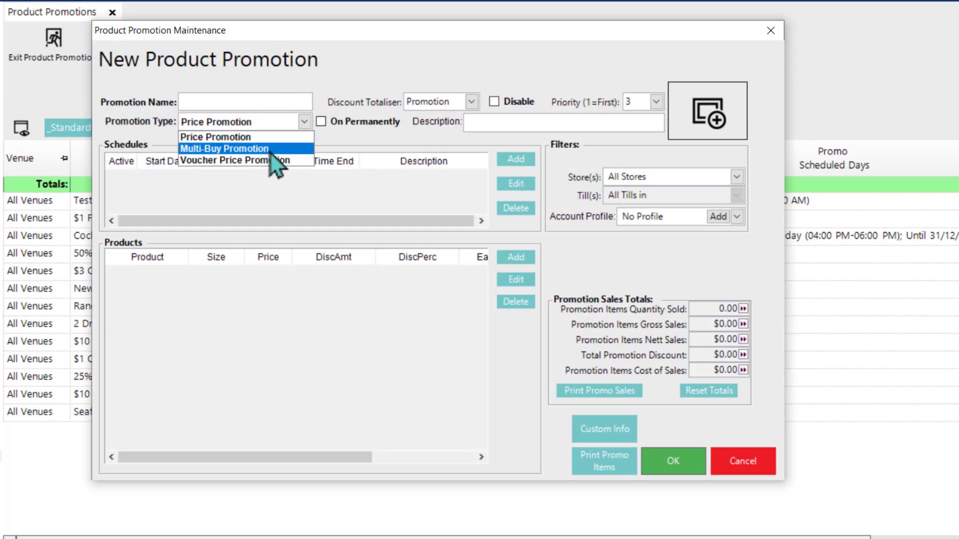
click(271, 150)
click(299, 256)
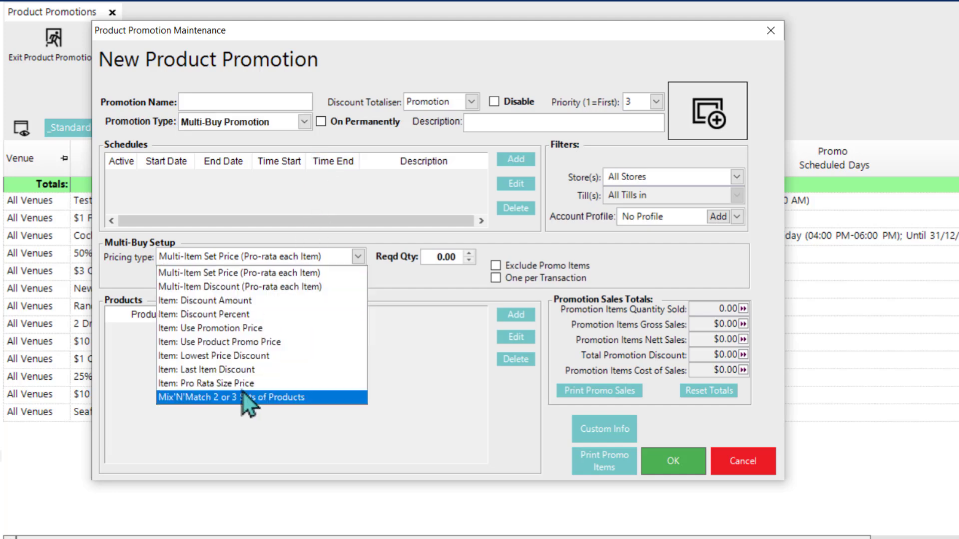
click(247, 358)
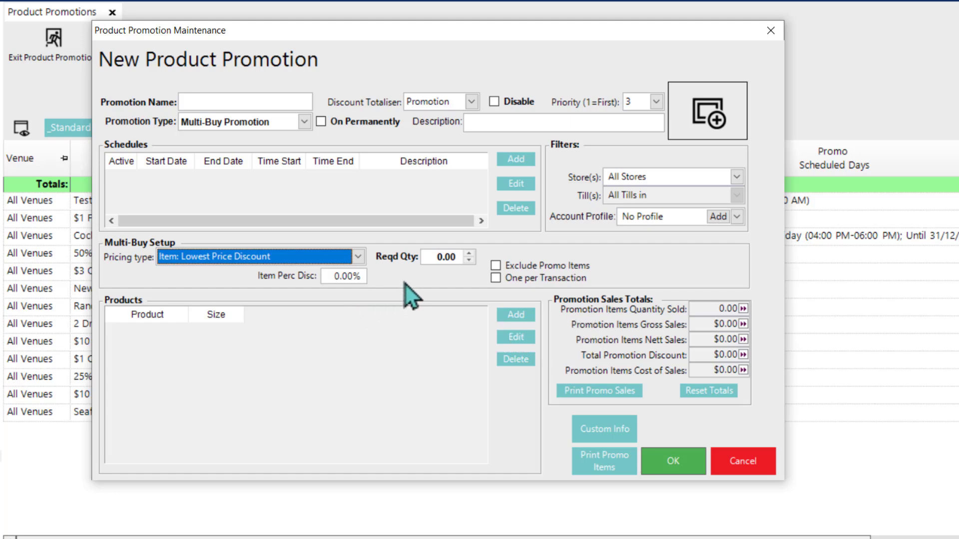
Step: Set the item percentage discount to 50% and the required quantity to 4
click(335, 276)
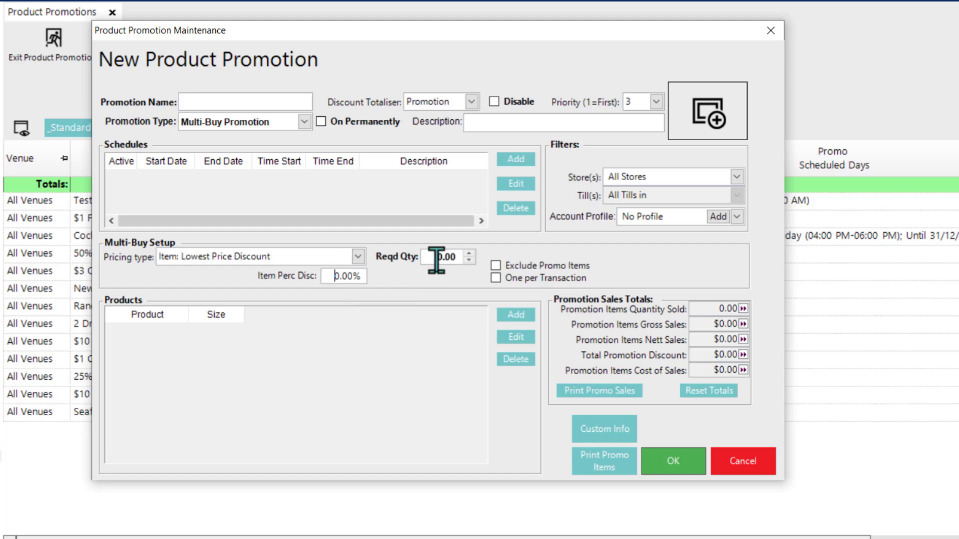
text(5)
click(438, 257)
text(4)
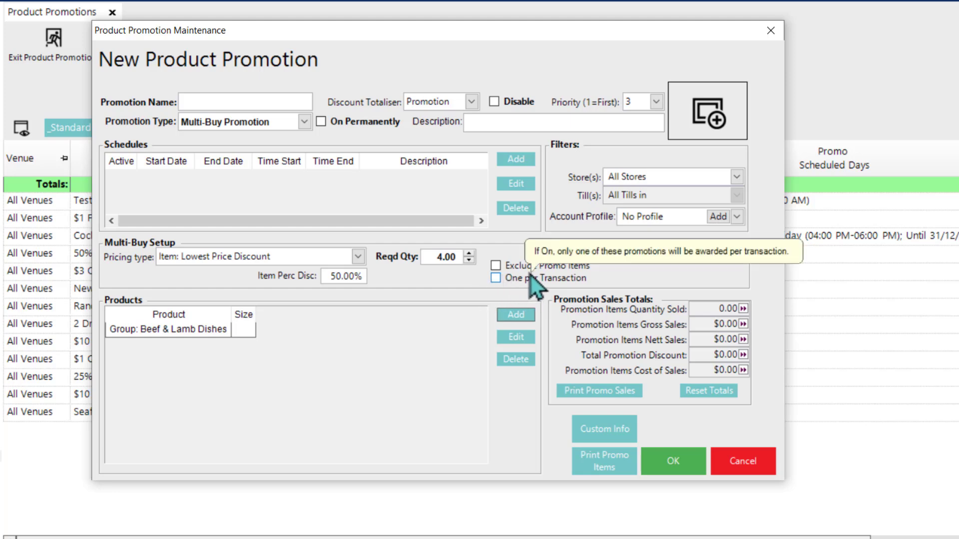
Step: Name the promotion "50% off Lowest Beef/Lamb", make it permanently on and save it
click(236, 95)
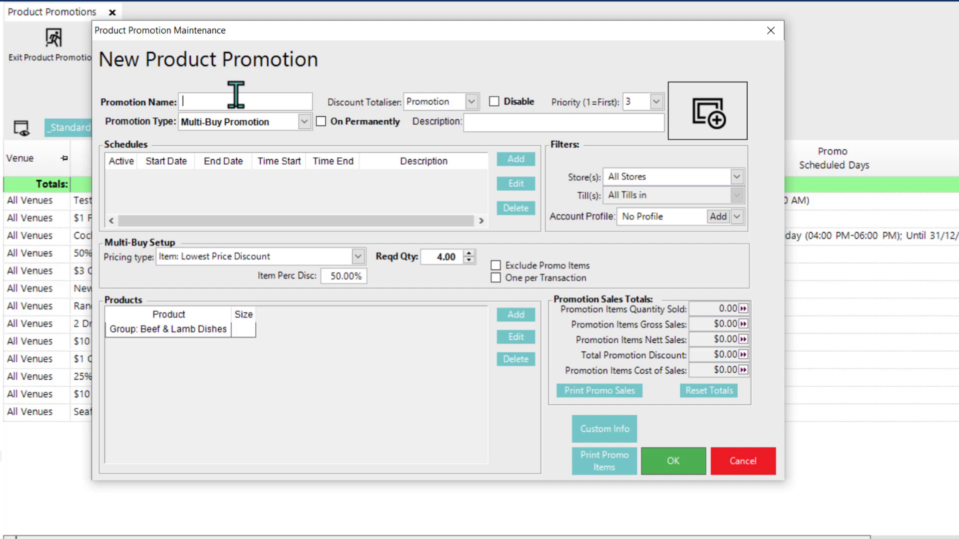
text(50% off Lowest Priced S)
key(BackSpace)
text(Beef/Lam)
double_click(257, 102)
key(BackSpace)
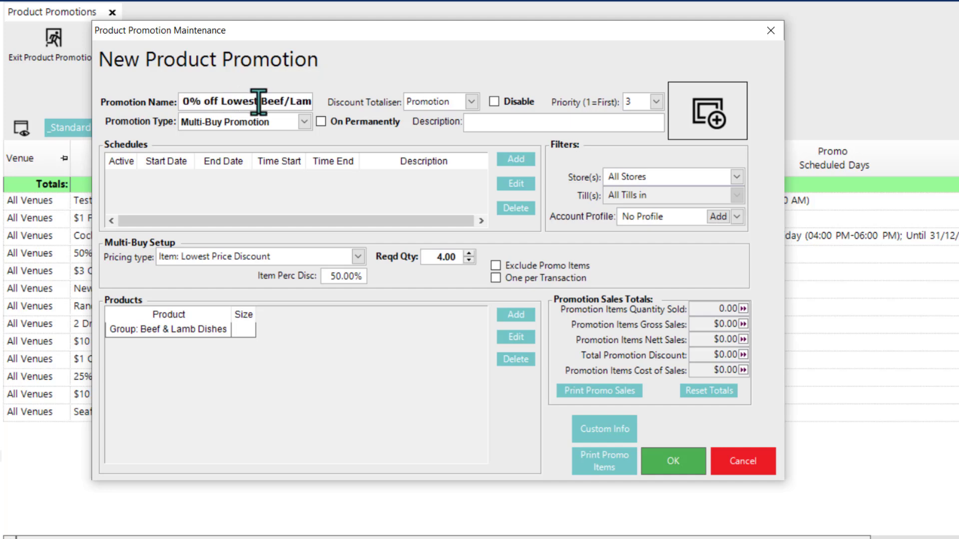
key(End)
text(b)
click(342, 122)
click(673, 461)
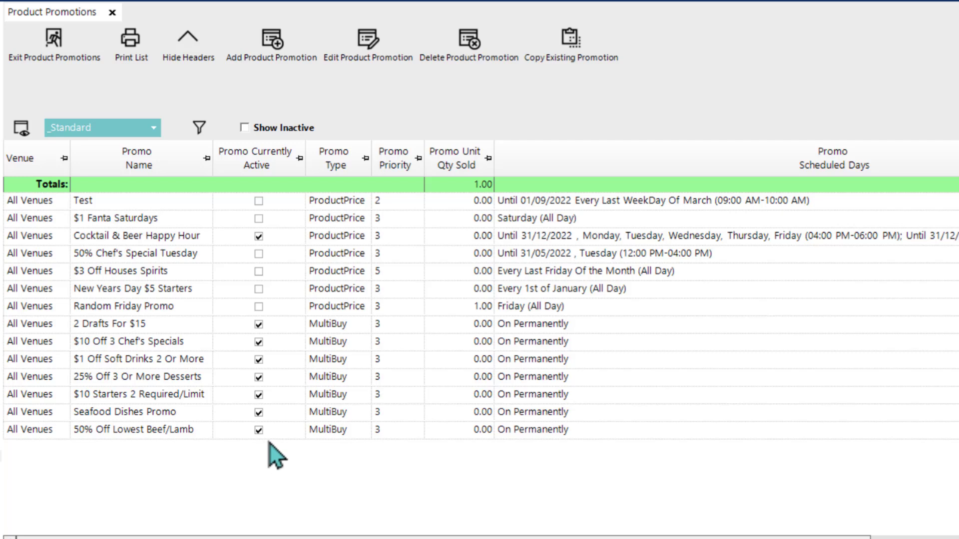
Step: Start a new Multi-Buy Promotion with the pricing type Item: Last Item Discount
click(269, 45)
click(256, 125)
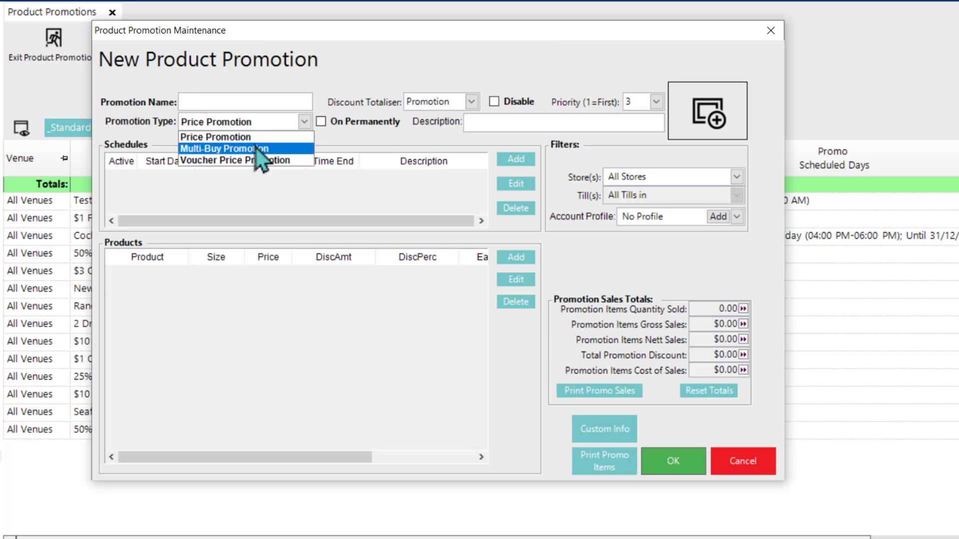
click(256, 148)
click(258, 256)
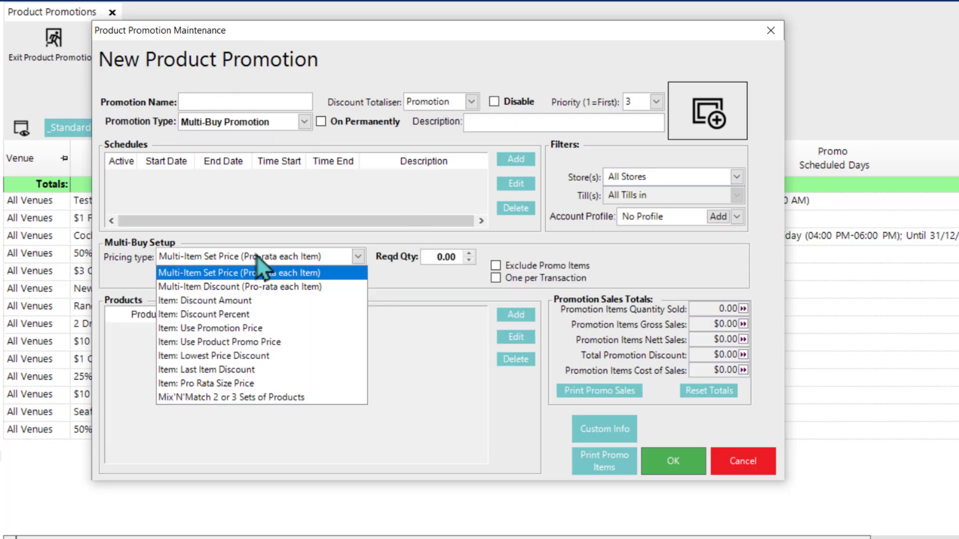
click(227, 372)
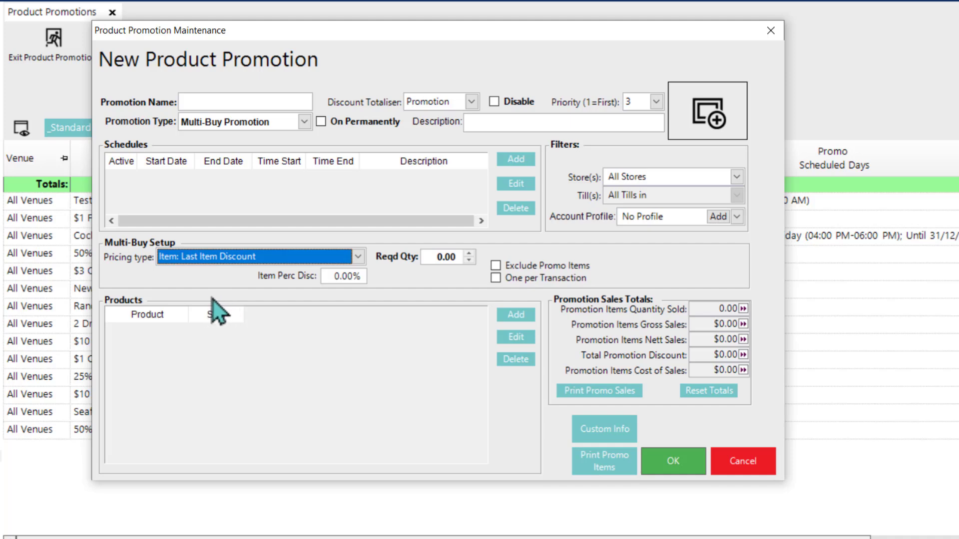
Step: Set the required quantity to 3 and the item percentage discount to 10%
click(438, 257)
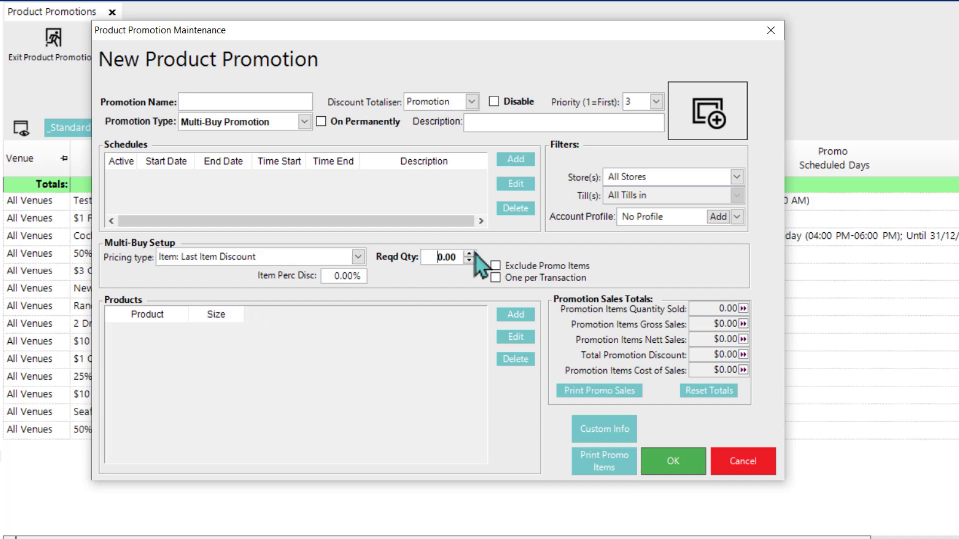
text(3)
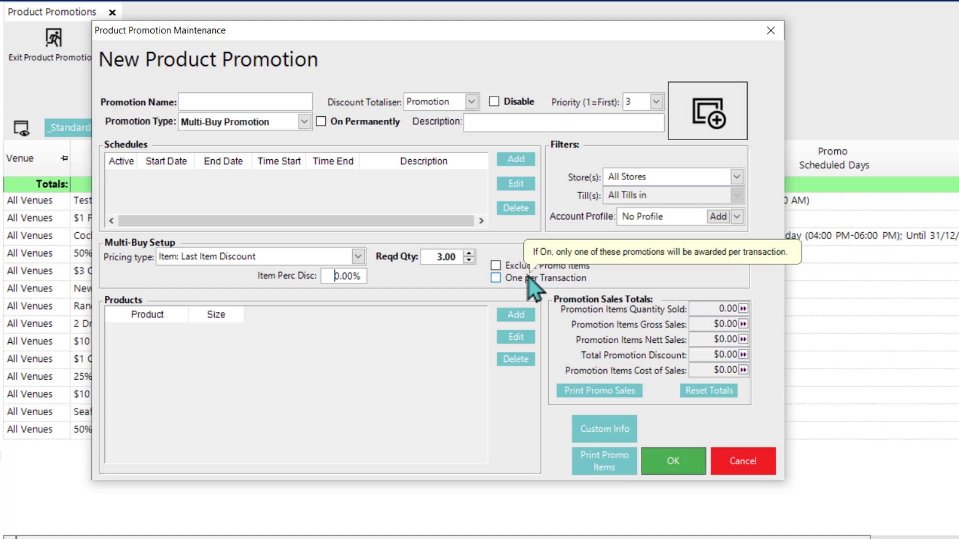
text(10)
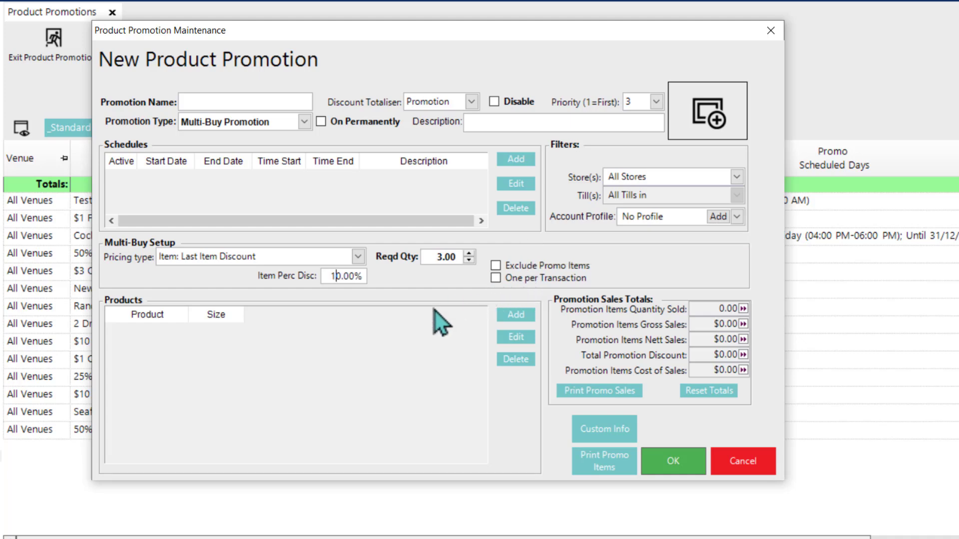
Step: Add the Cocktails product group to the promotion's products
click(517, 314)
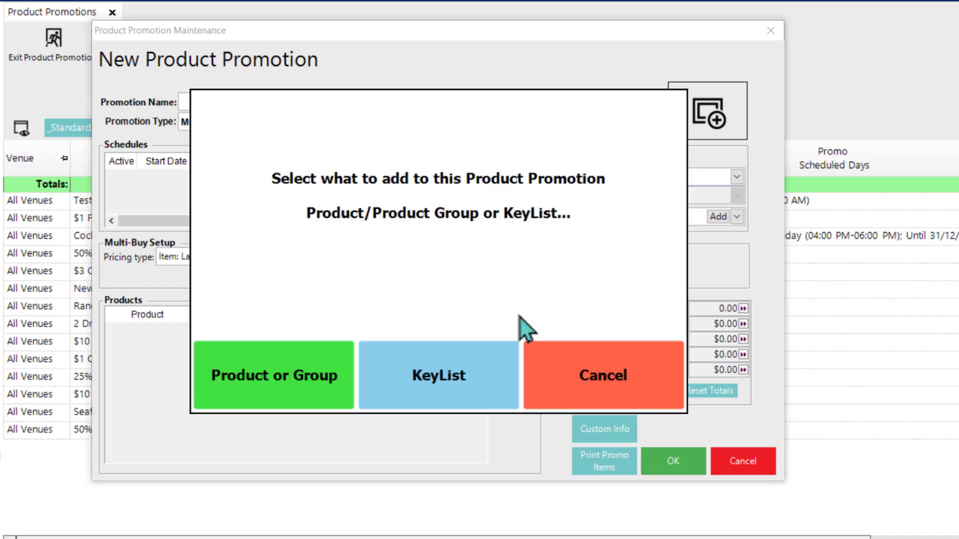
click(277, 356)
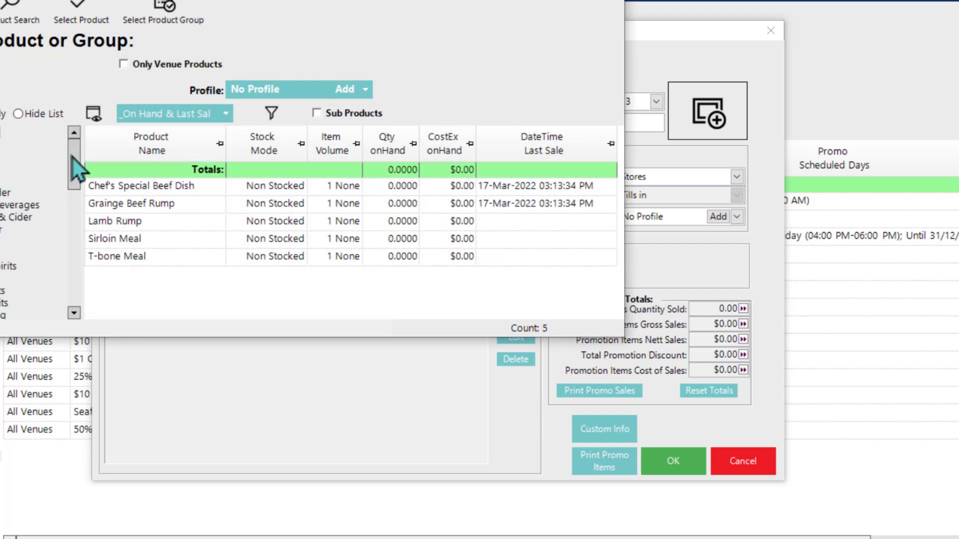
click(6, 167)
click(163, 9)
click(545, 350)
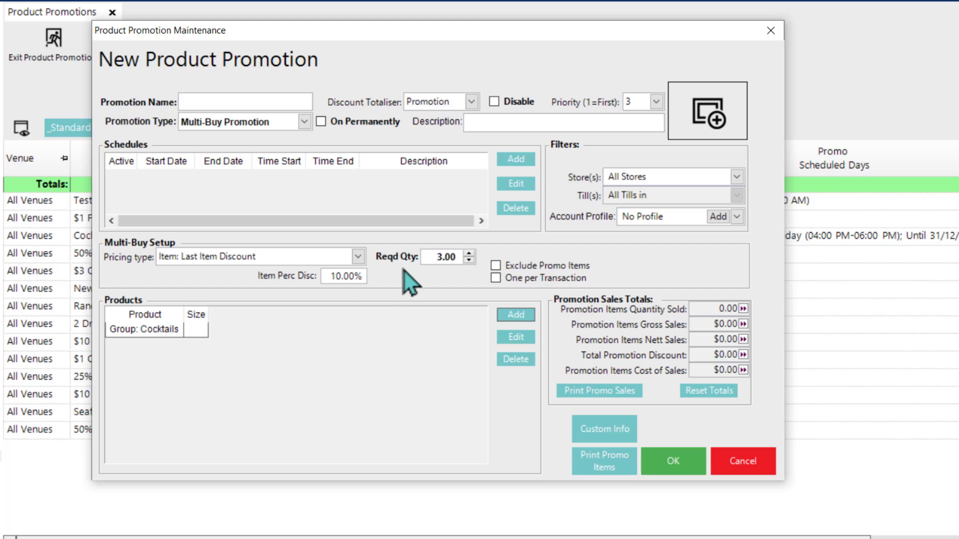
Step: Name the promotion "10% off 1 Cocktail", make it permanently on and save it
mouse_move(424, 255)
click(253, 98)
text(10% off 1 Cocktail)
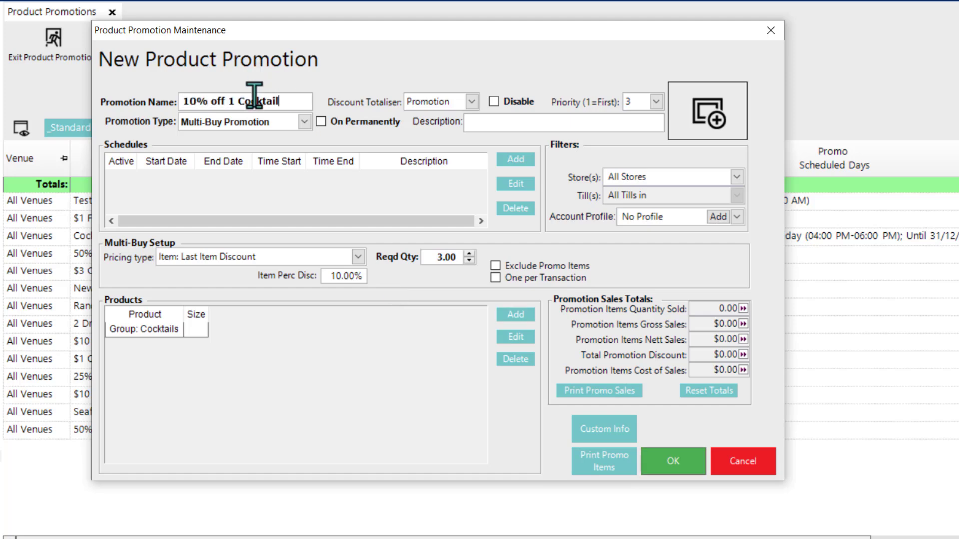
click(320, 121)
click(674, 465)
Step: Start a new Multi-Buy Promotion with the pricing type Item: Pro Rata Size Price
click(255, 59)
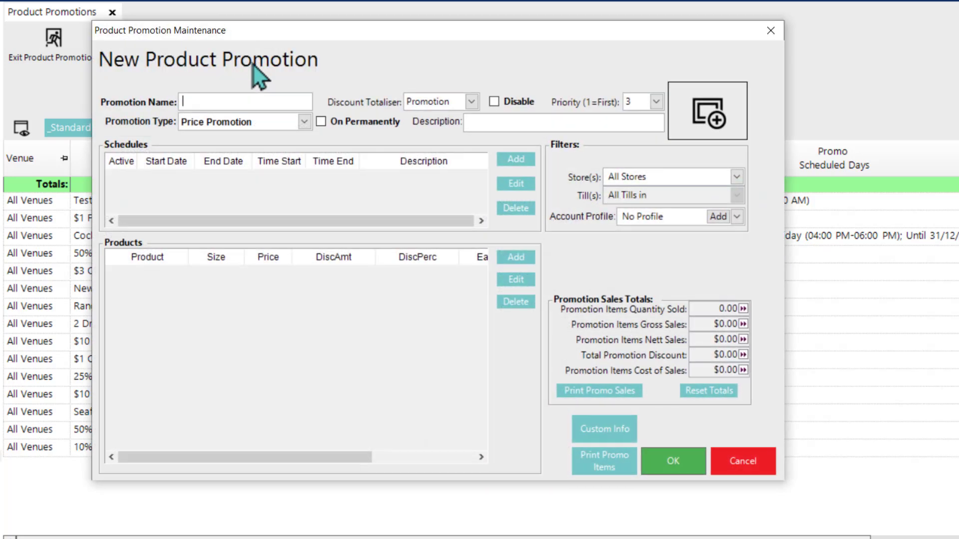
click(304, 123)
click(285, 146)
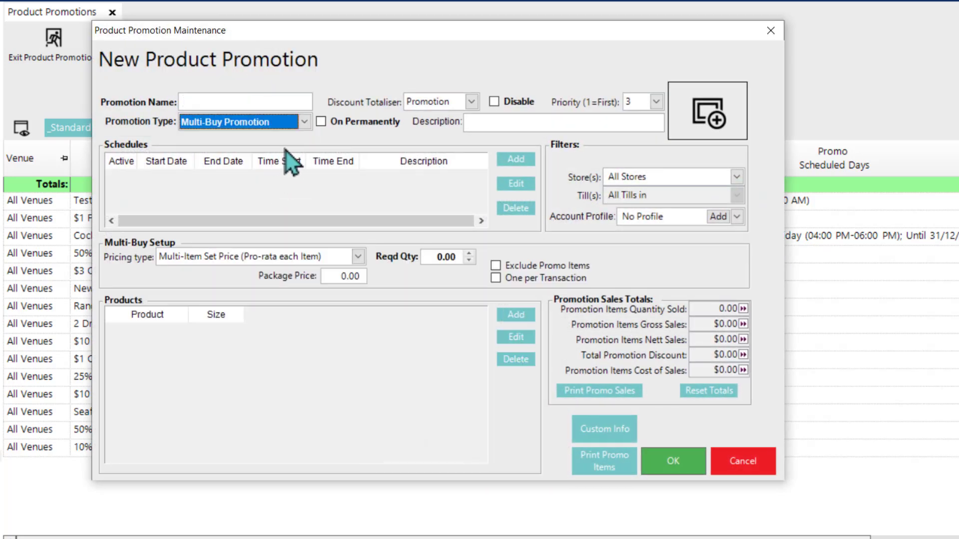
click(308, 257)
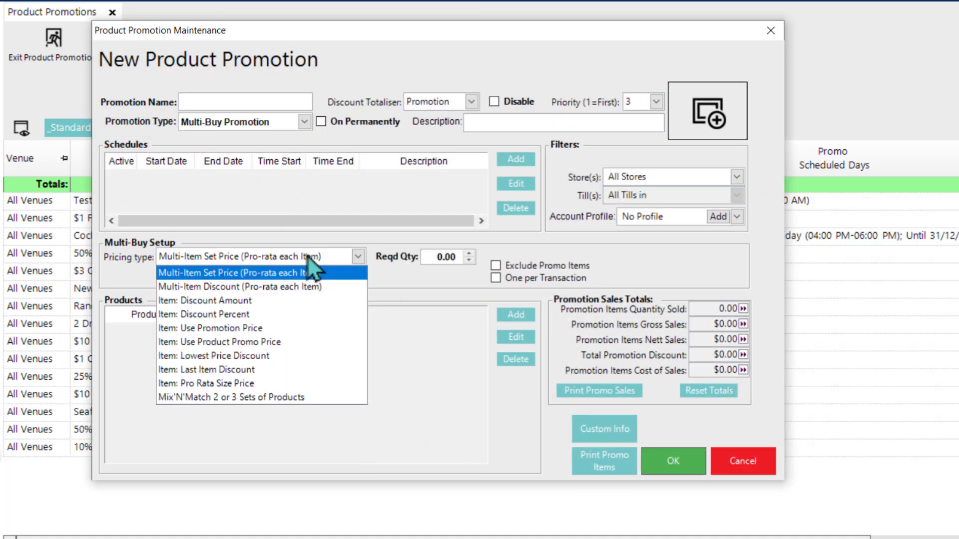
click(285, 383)
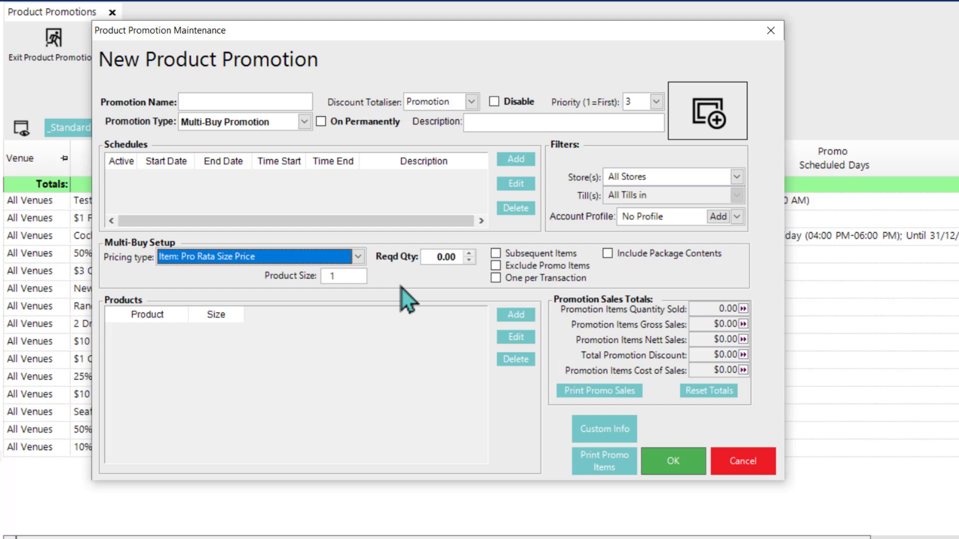
Step: Add Allegra Pinot Grigio from the Blanc wine group to the promotion's products in the Bottle size
drag(152, 189, 150, 233)
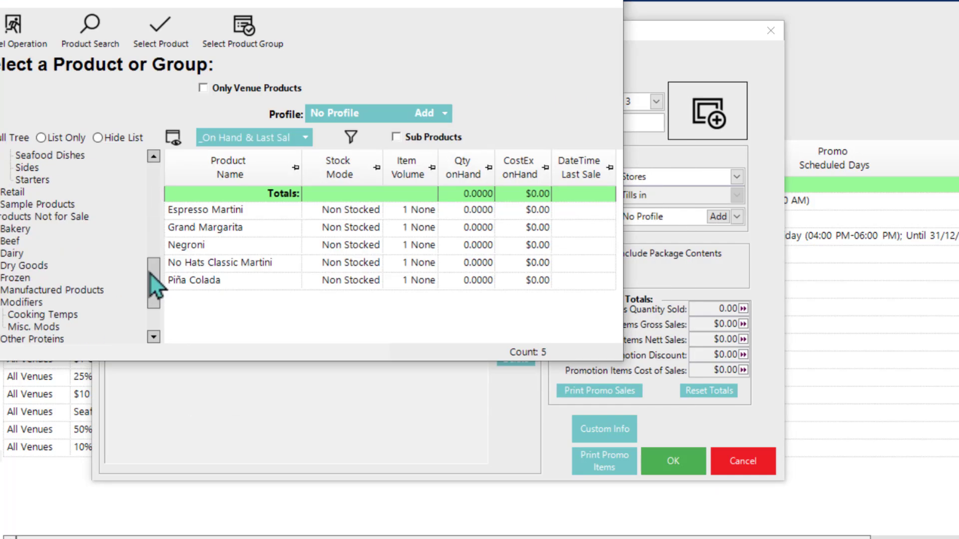
click(22, 194)
click(205, 244)
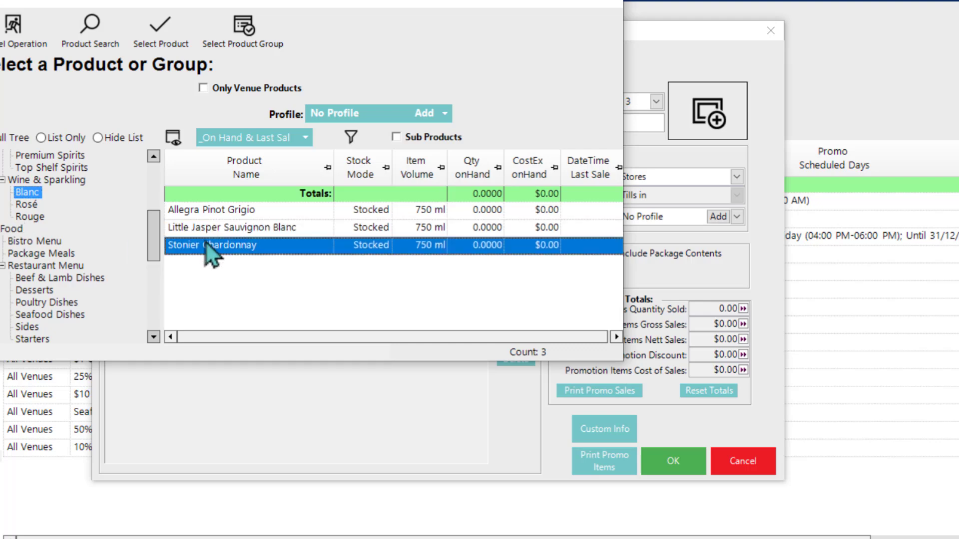
click(225, 213)
click(164, 39)
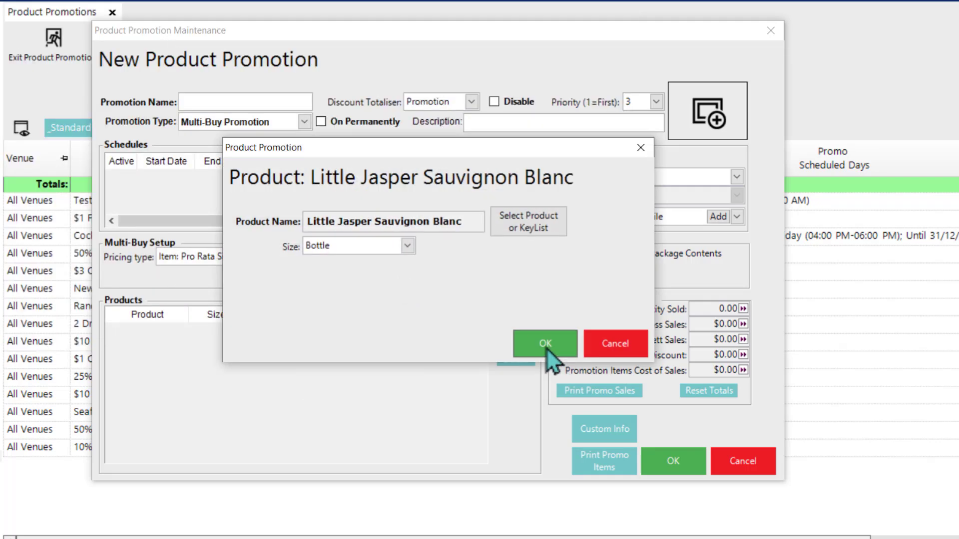
click(546, 344)
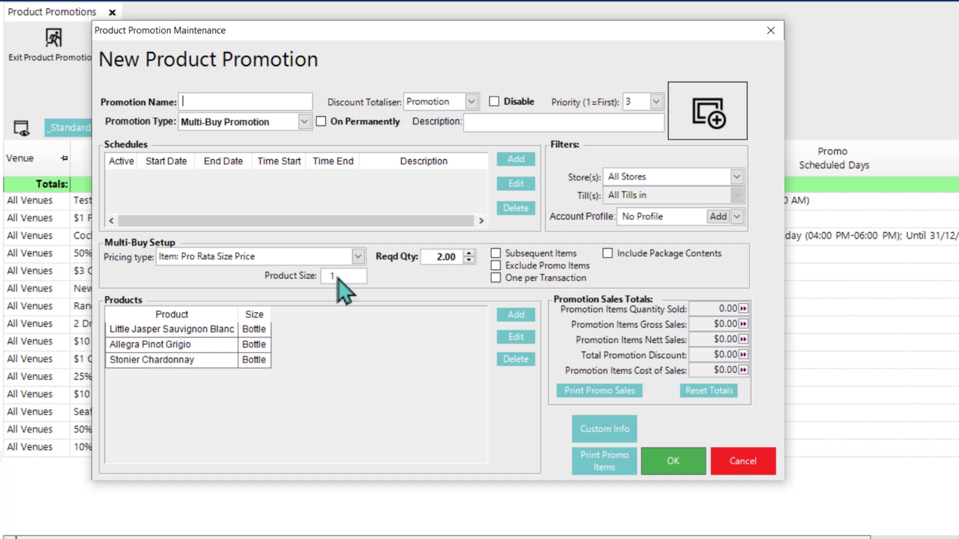
Step: Limit the promotion to one per transaction, name it "2 Wine Bottles For Glass Price" and save it as permanently on
click(496, 279)
click(214, 98)
text(2 Wine Bottles For Glass Price)
click(673, 461)
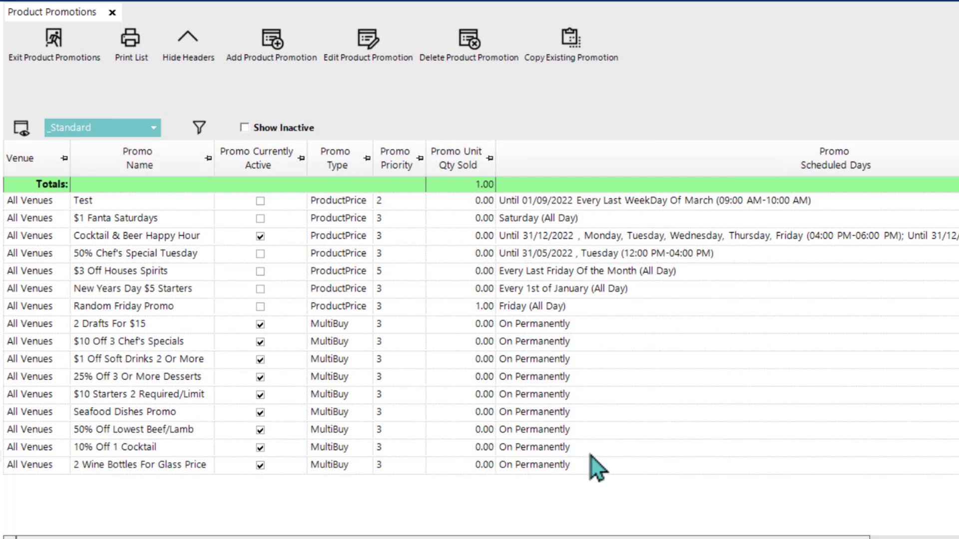
Step: Start a new Multi-Buy Promotion with the pricing type Mix'N'Match 2 or 3 Sets of Products
click(269, 54)
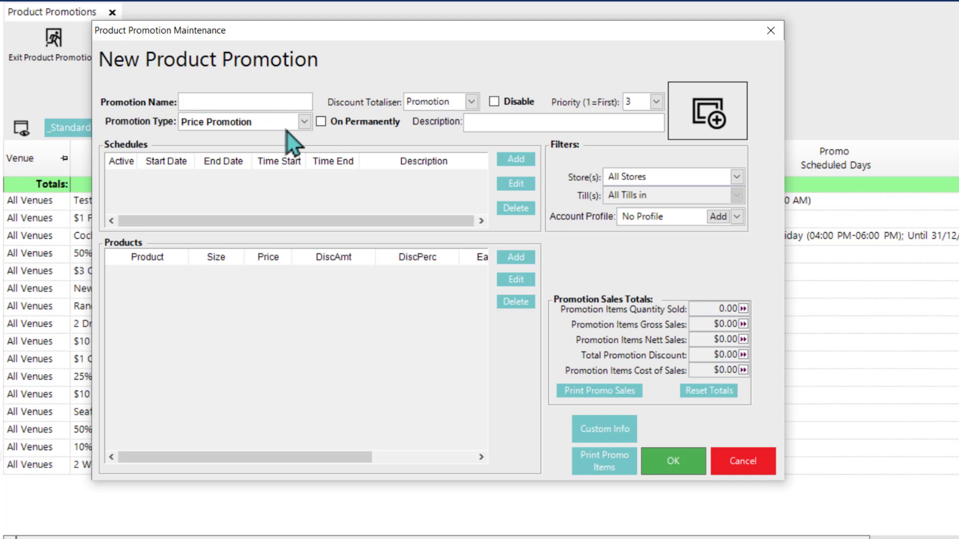
click(286, 124)
click(274, 146)
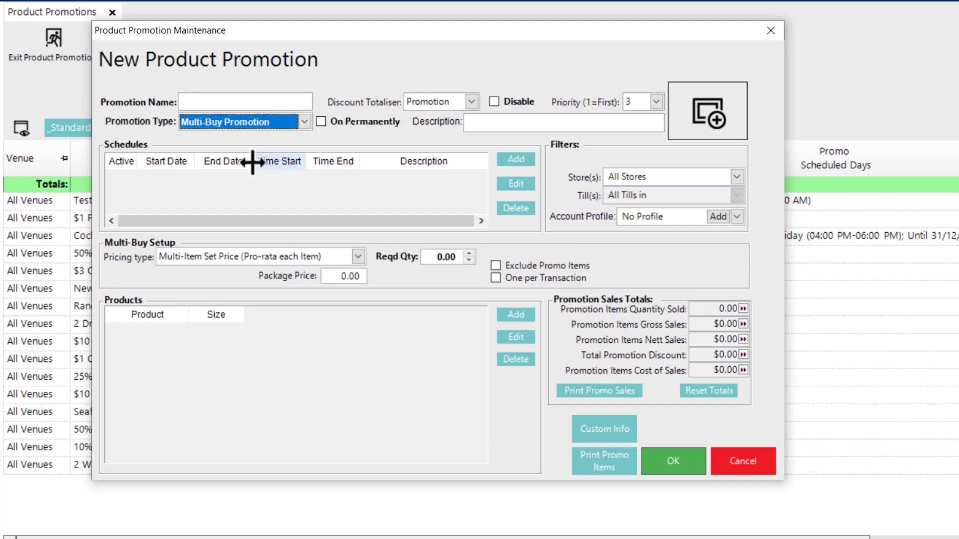
click(319, 262)
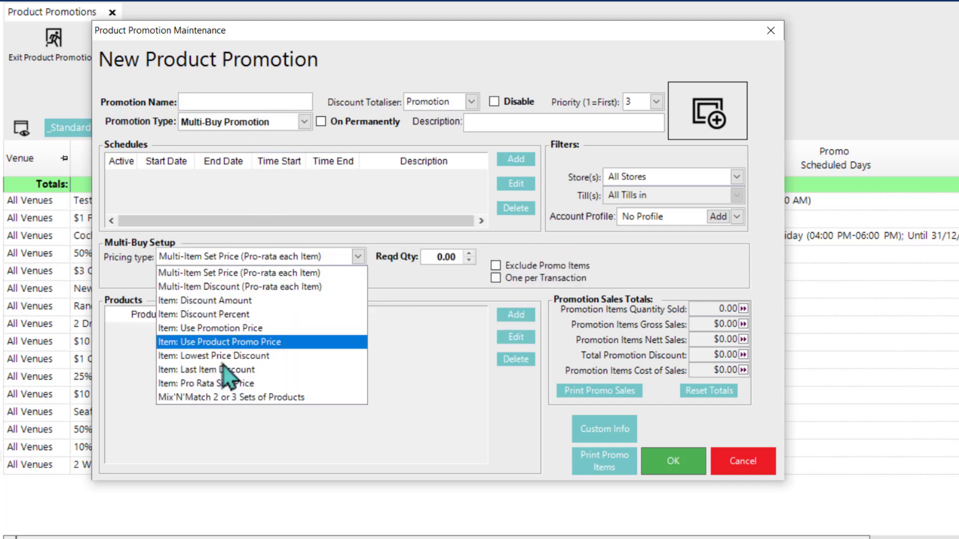
click(274, 396)
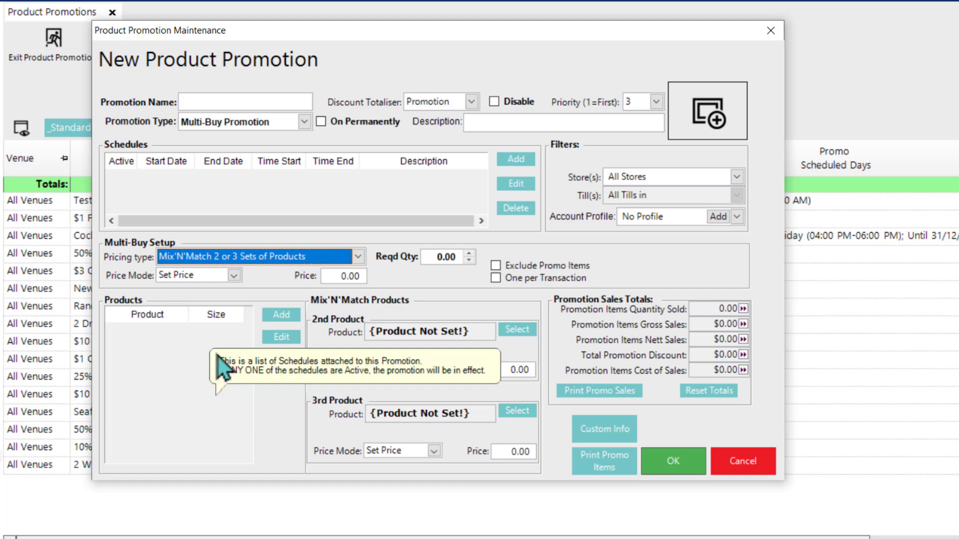
Step: Keep Set Price as the main price mode and set the 2nd product's price mode to Disc Amount
click(234, 275)
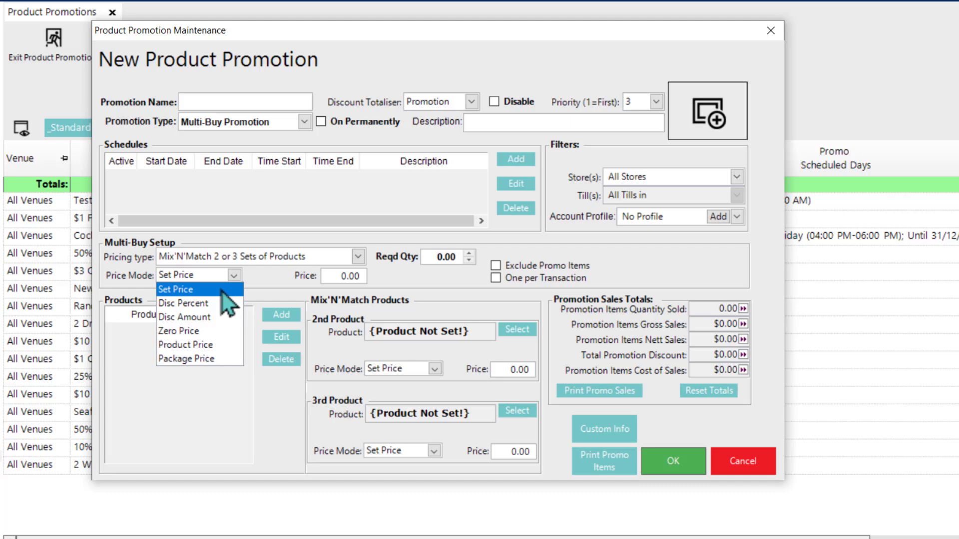
click(275, 280)
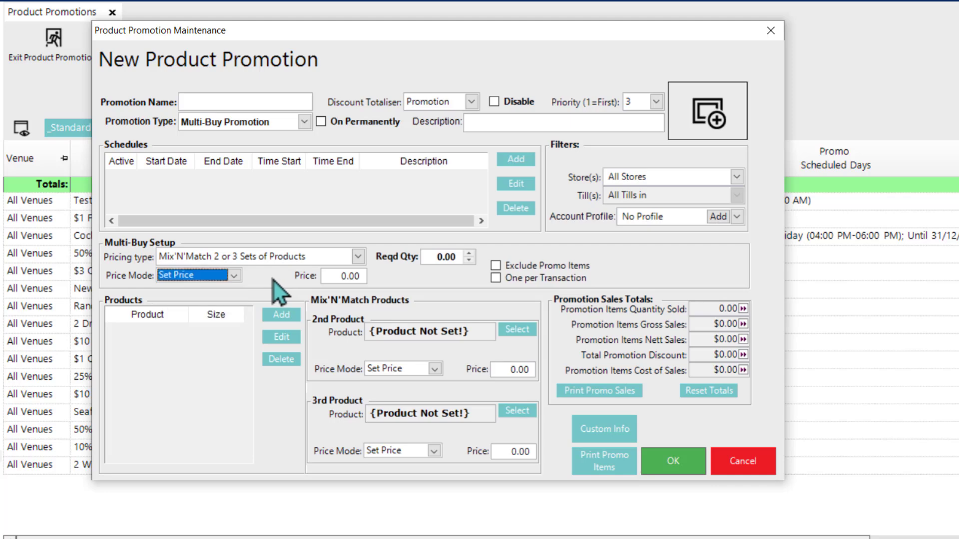
click(234, 274)
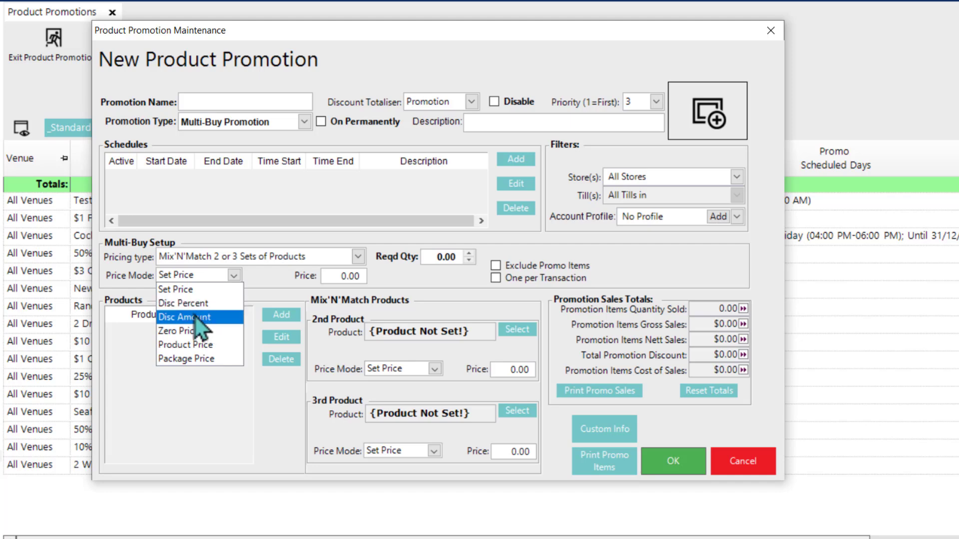
click(194, 291)
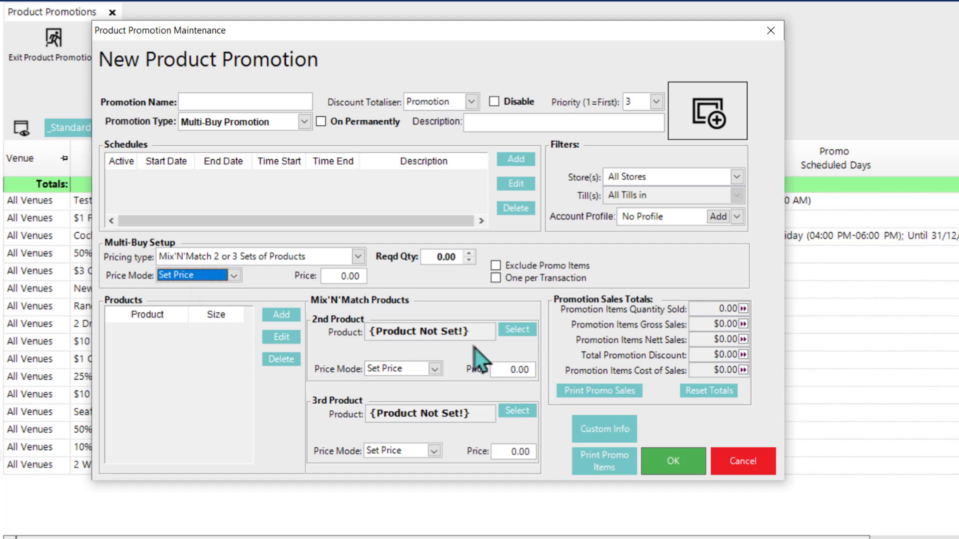
click(435, 369)
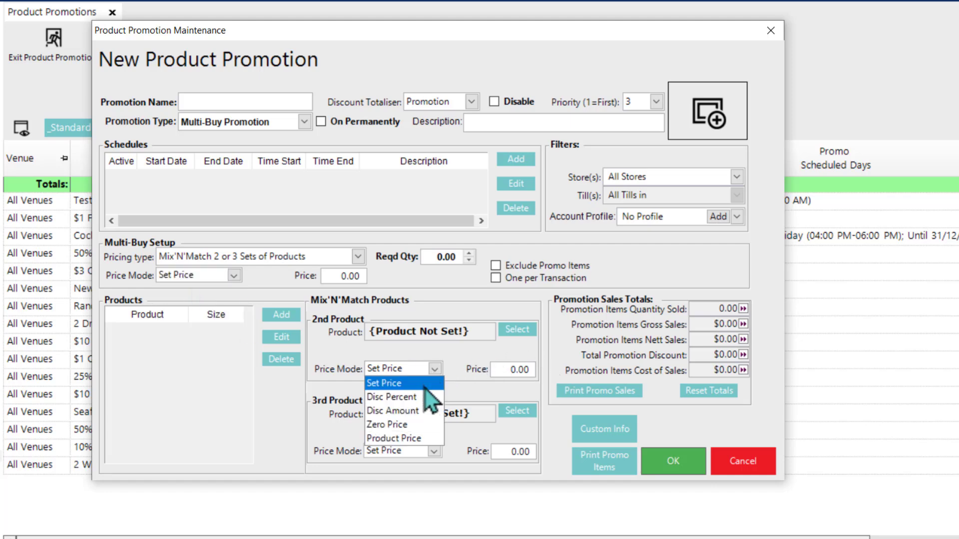
click(414, 411)
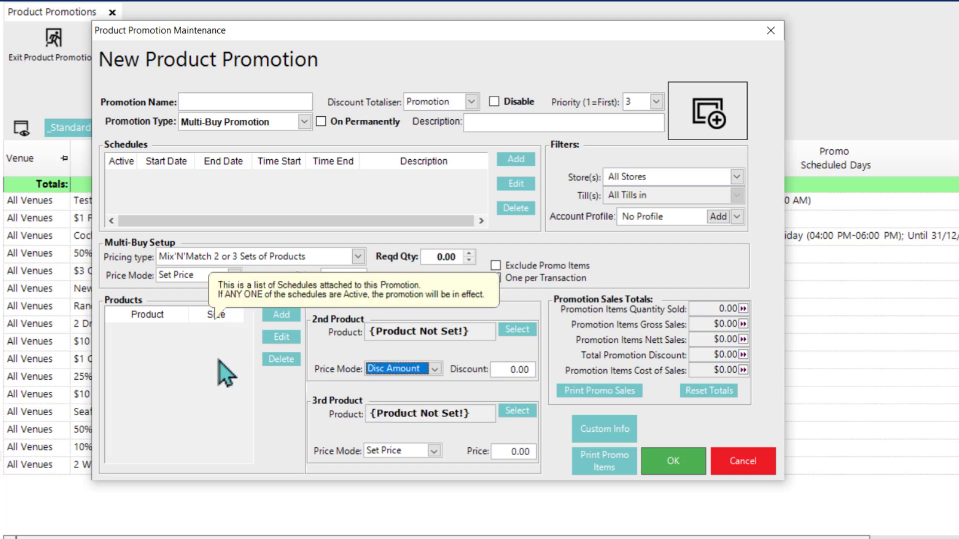
Step: Try the Zero Price and Product Price modes for the main products, returning to Set Price
click(234, 275)
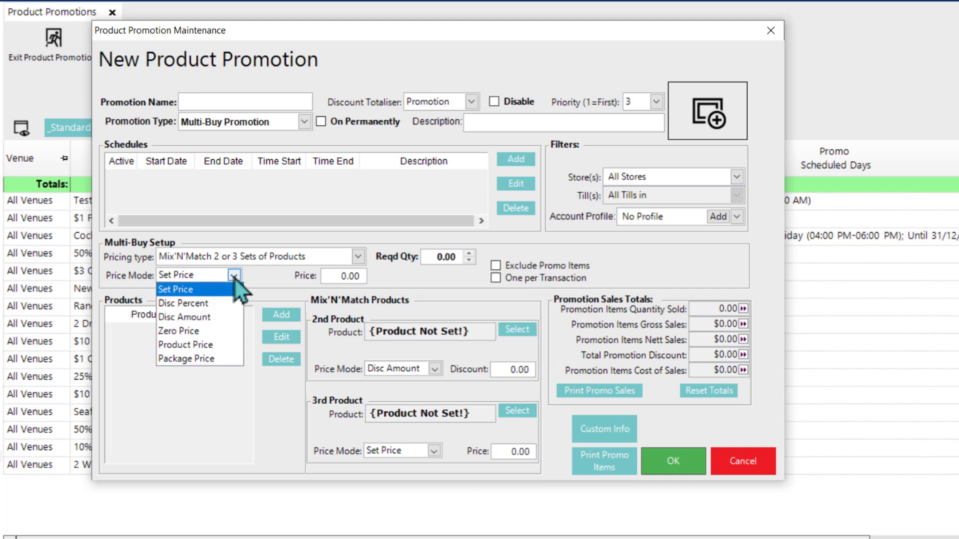
click(210, 331)
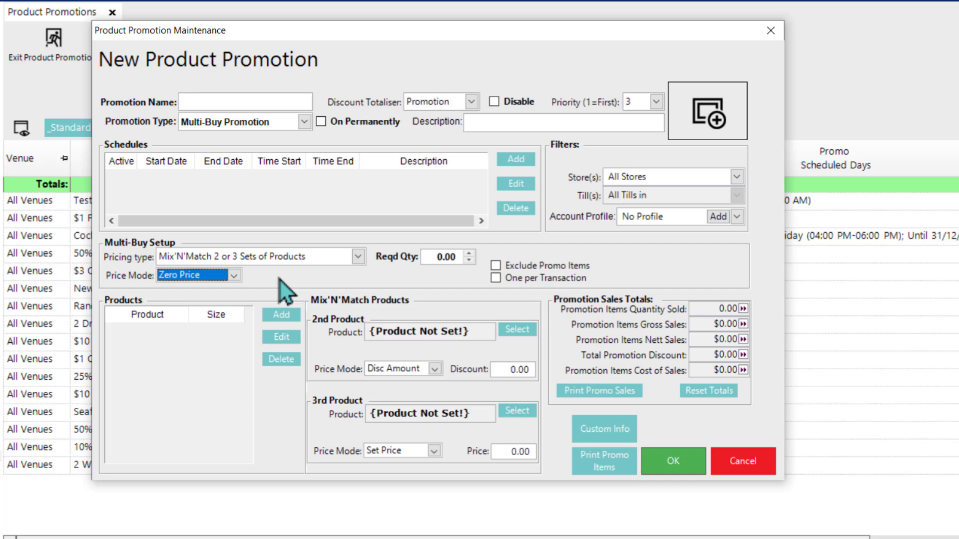
click(237, 278)
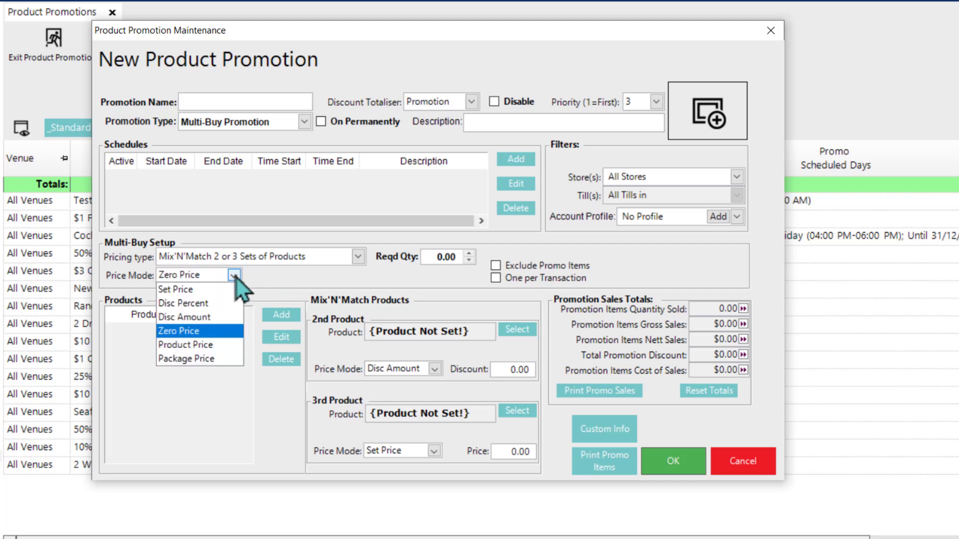
click(198, 348)
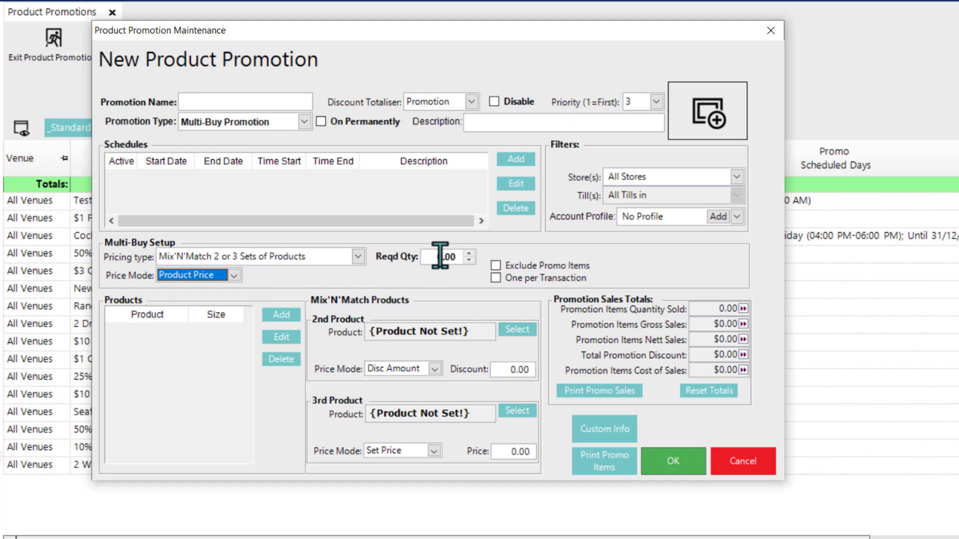
click(235, 276)
click(214, 289)
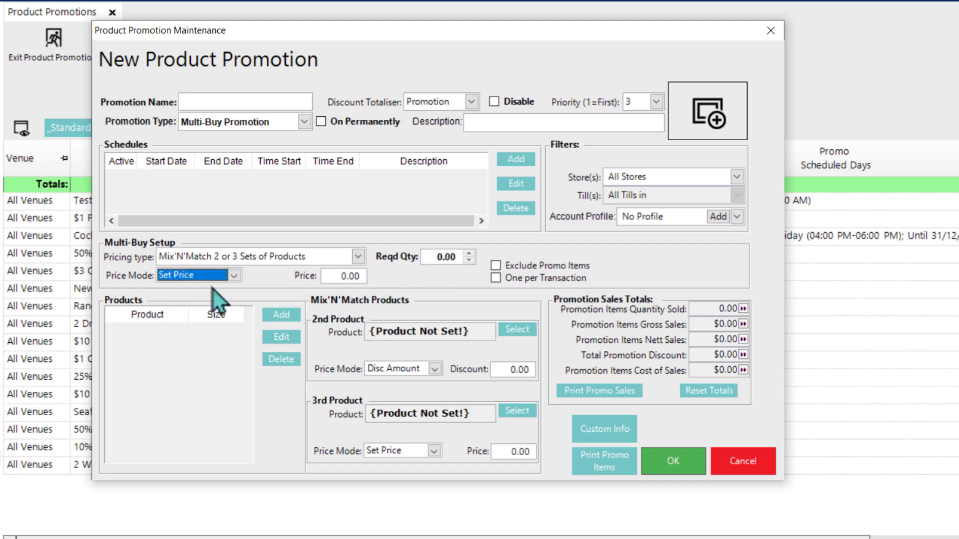
Step: Set the main products' price to 10.00 and the required quantity to 2
click(340, 275)
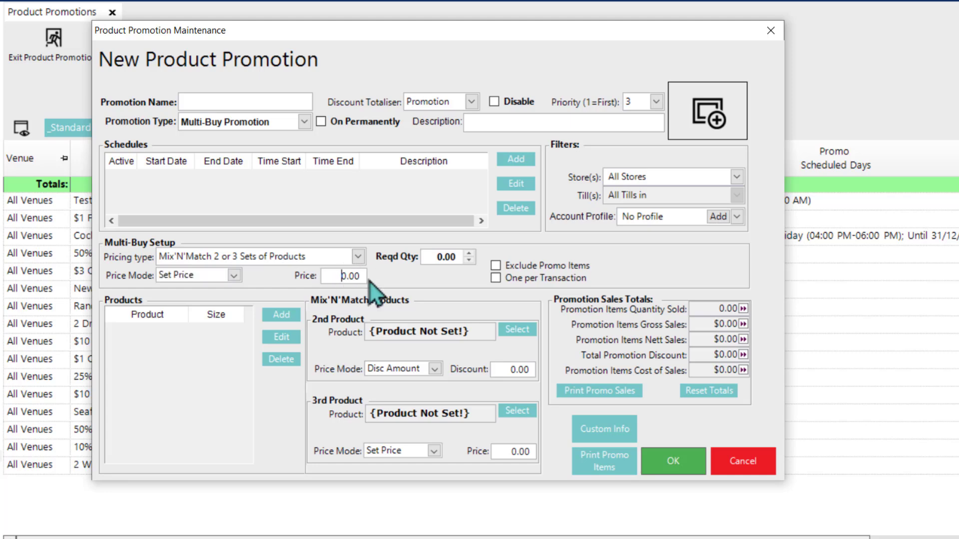
text(1)
click(439, 257)
key(BackSpace)
text(2)
Step: Add Allegra Pinot Grigio in the Glass size to the main Mix'N'Match products
click(295, 314)
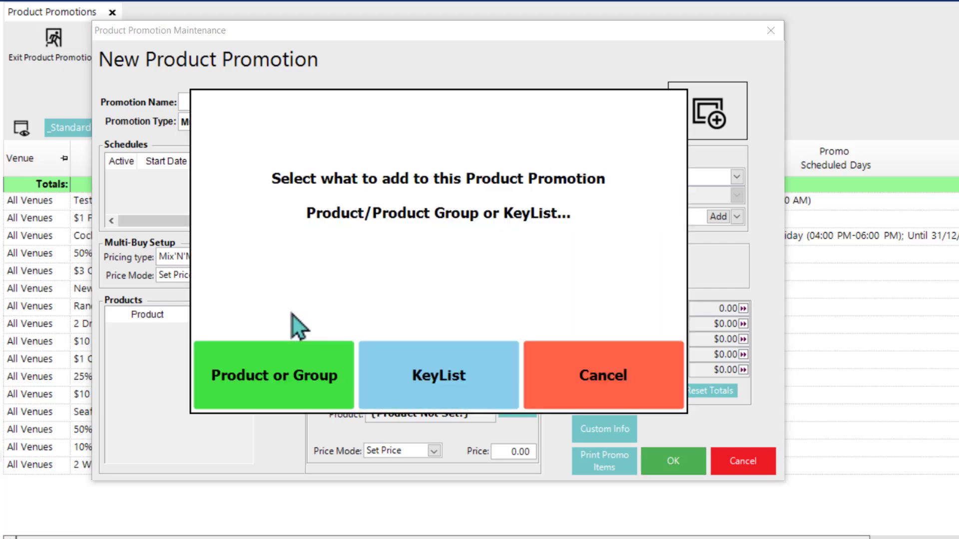
click(271, 378)
double_click(254, 210)
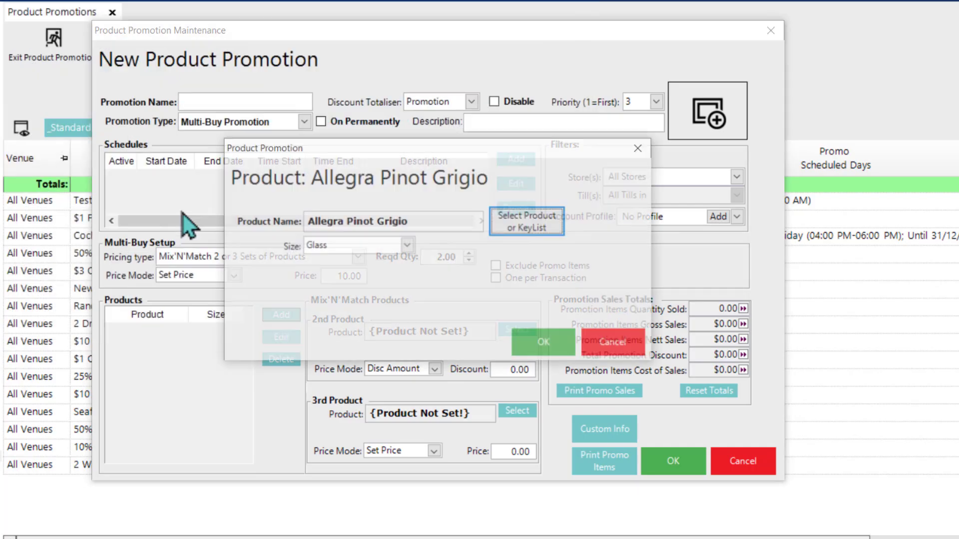
click(536, 338)
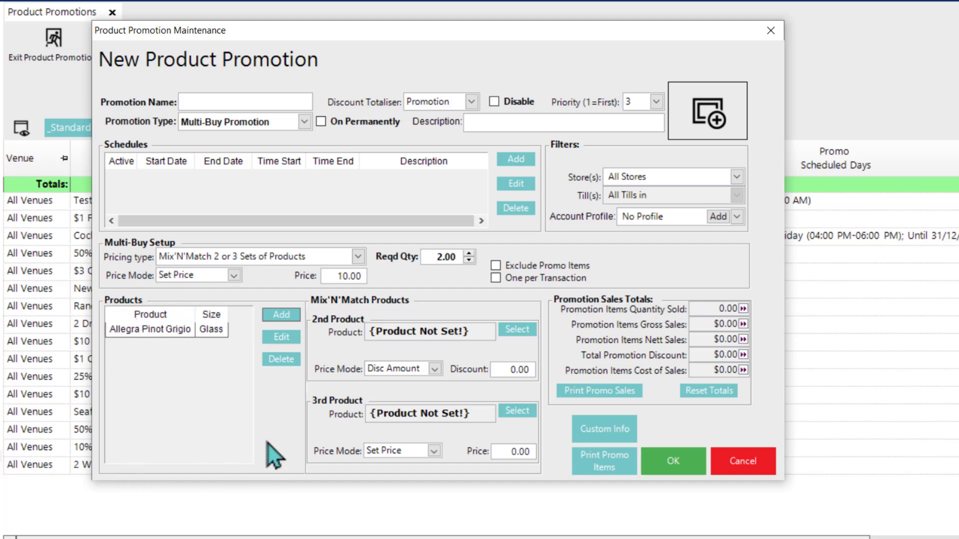
Step: Choose Little Jasper Sauvignon Blanc as the 2nd Mix'N'Match product and set its required quantity to 2
click(515, 329)
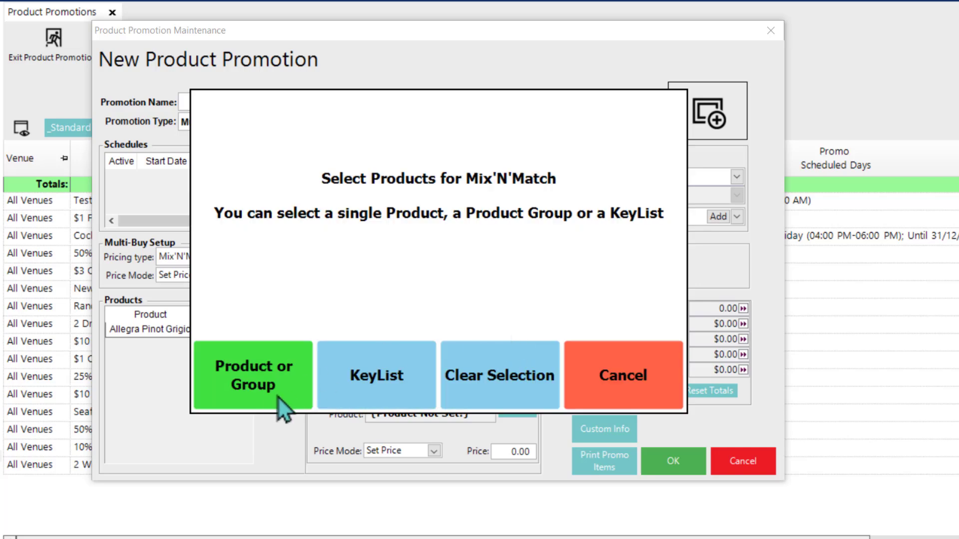
click(269, 398)
click(353, 305)
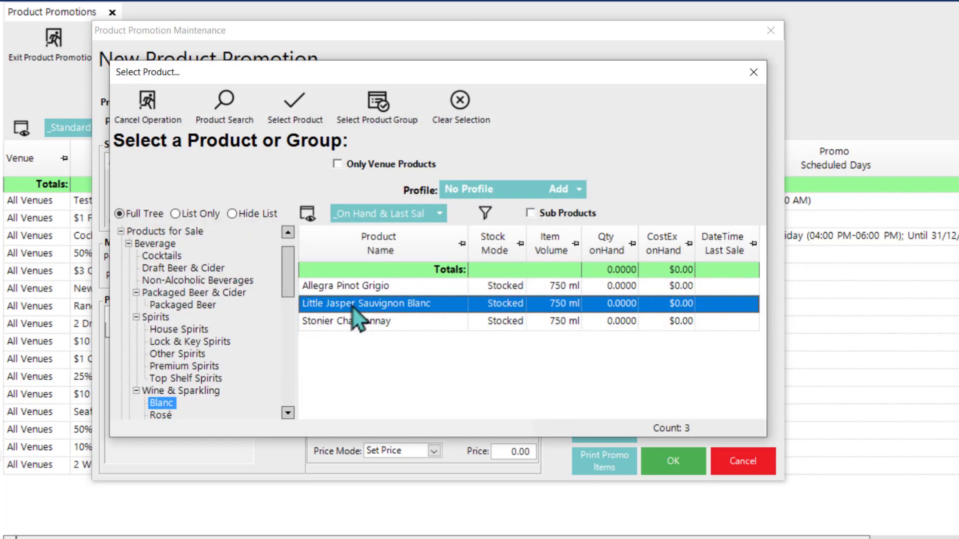
double_click(350, 305)
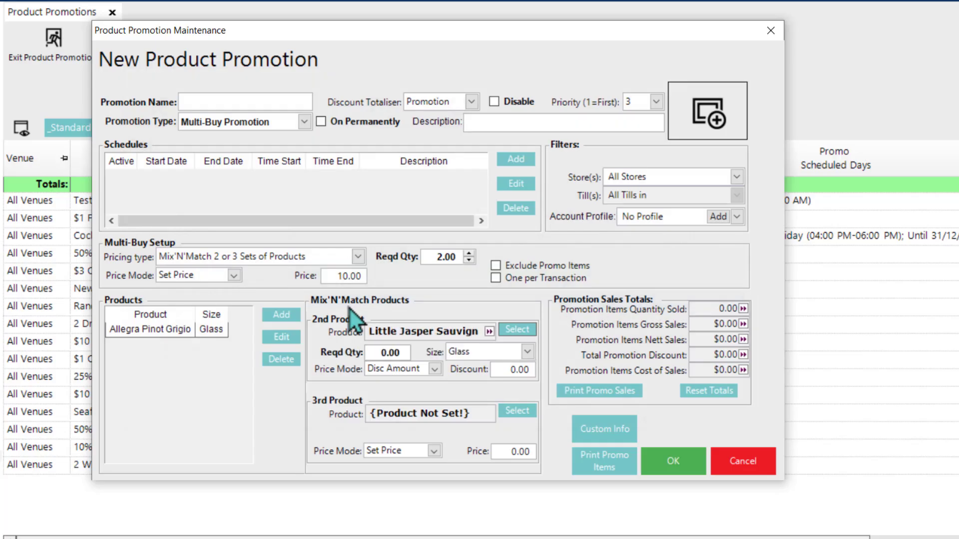
click(386, 350)
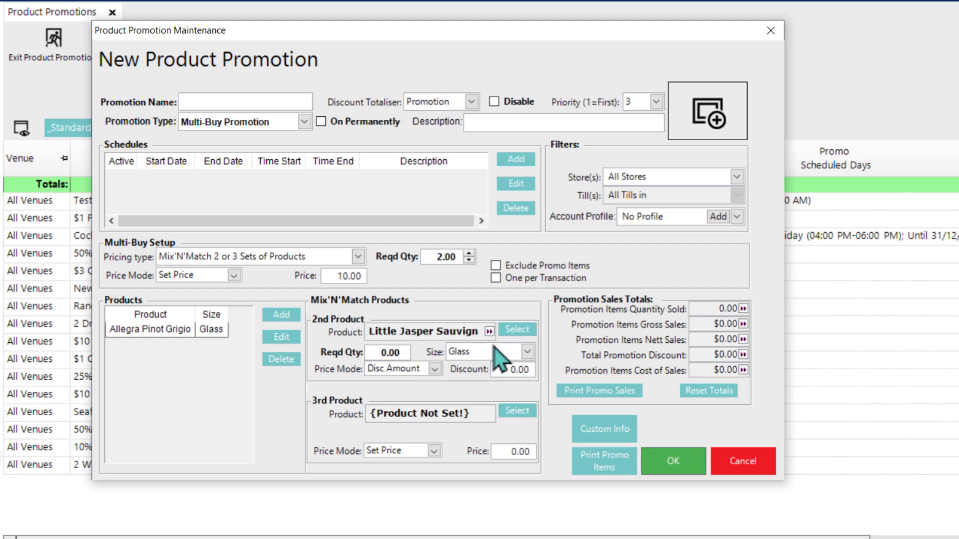
key(BackSpace)
text(2)
Step: Review the 2nd product's price mode options and set its price mode to Set Price
click(434, 371)
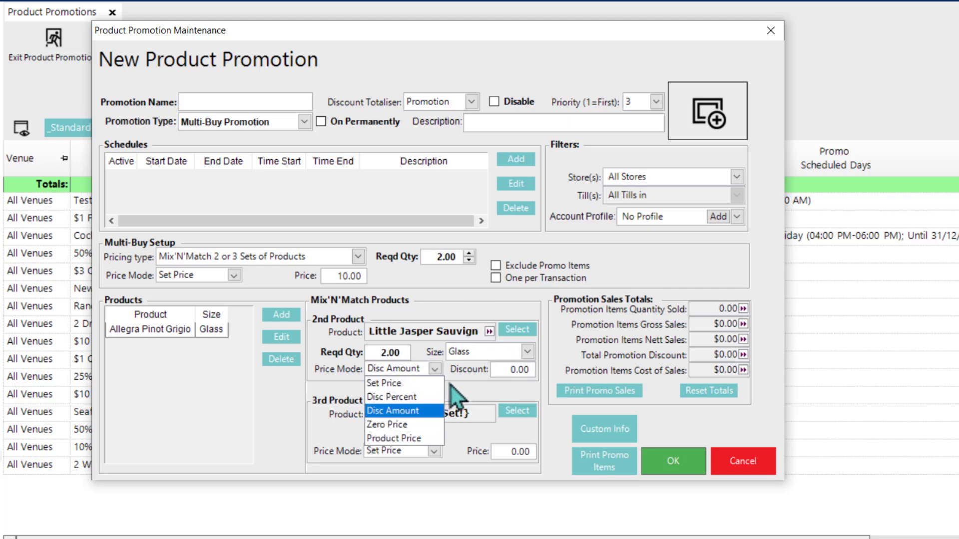
click(457, 379)
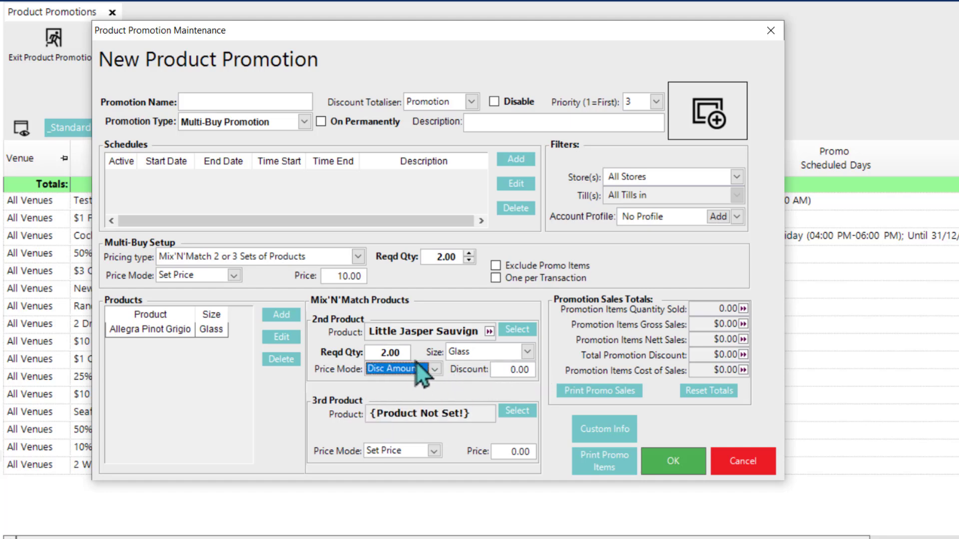
click(434, 373)
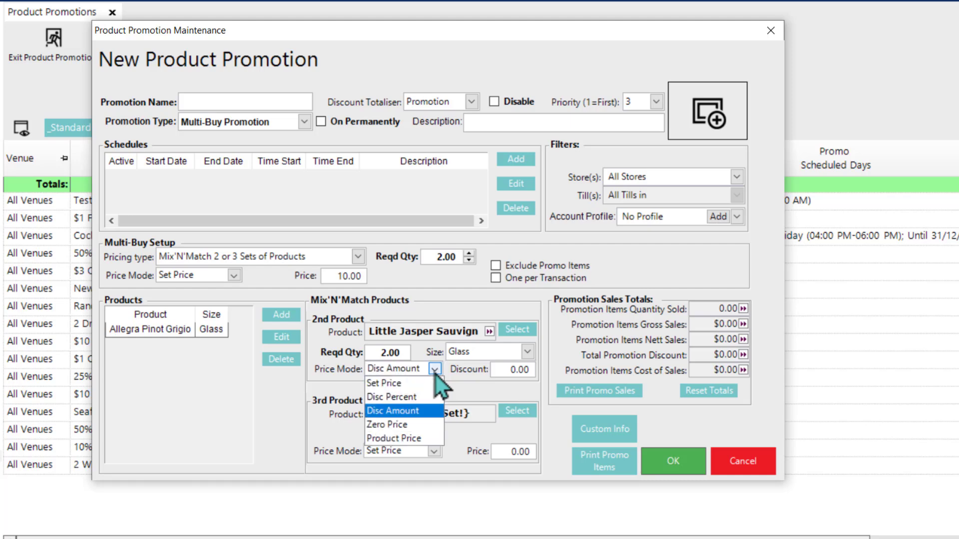
click(423, 383)
Step: Try the Product Price mode for the main products before setting their price mode to Package Price
click(232, 274)
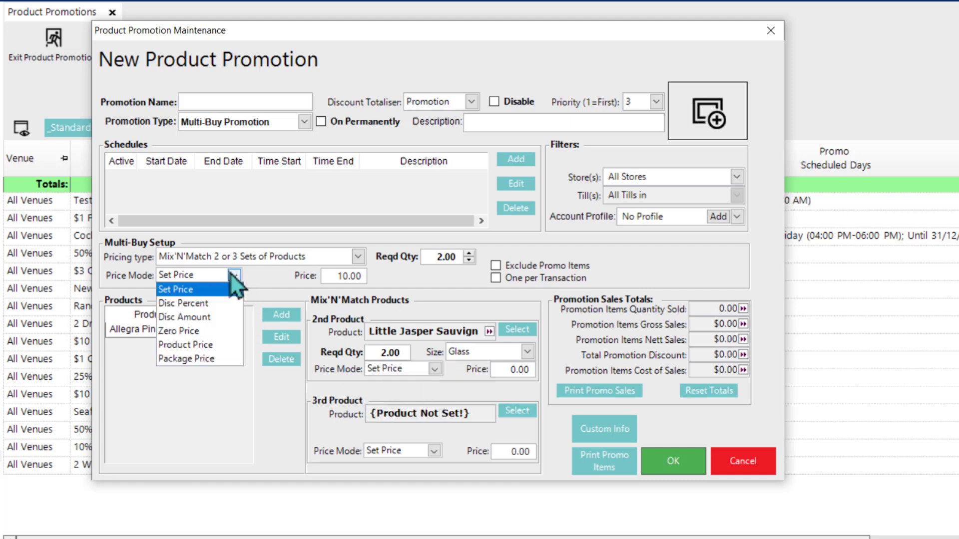
click(216, 336)
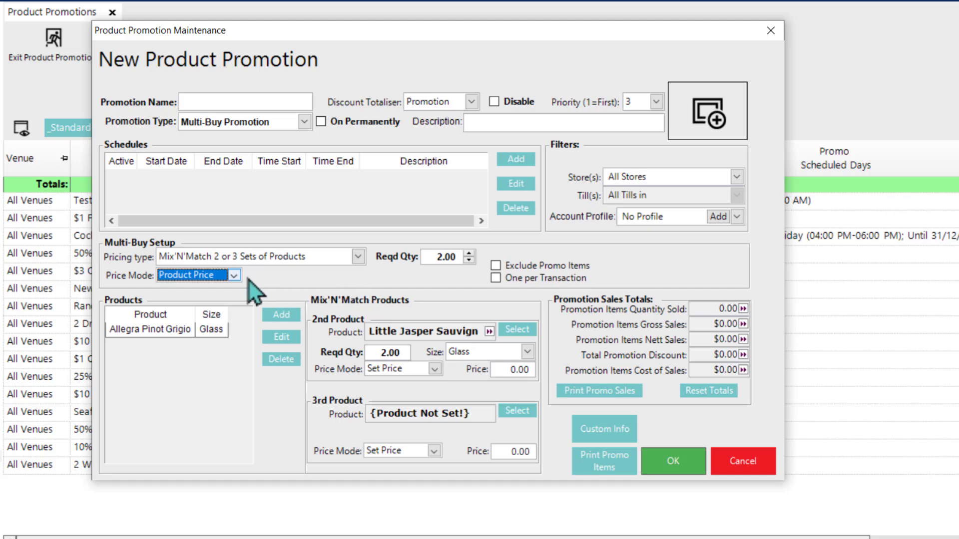
click(233, 277)
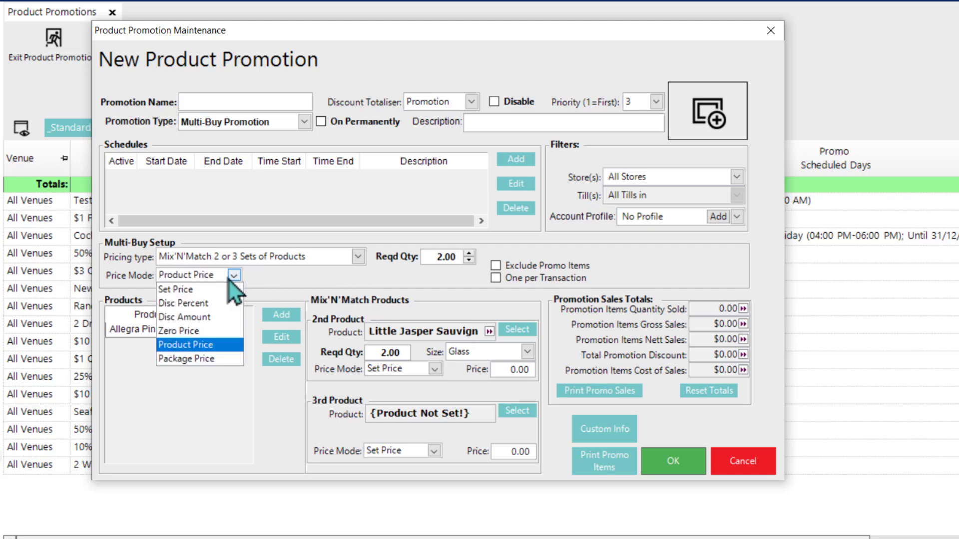
click(199, 360)
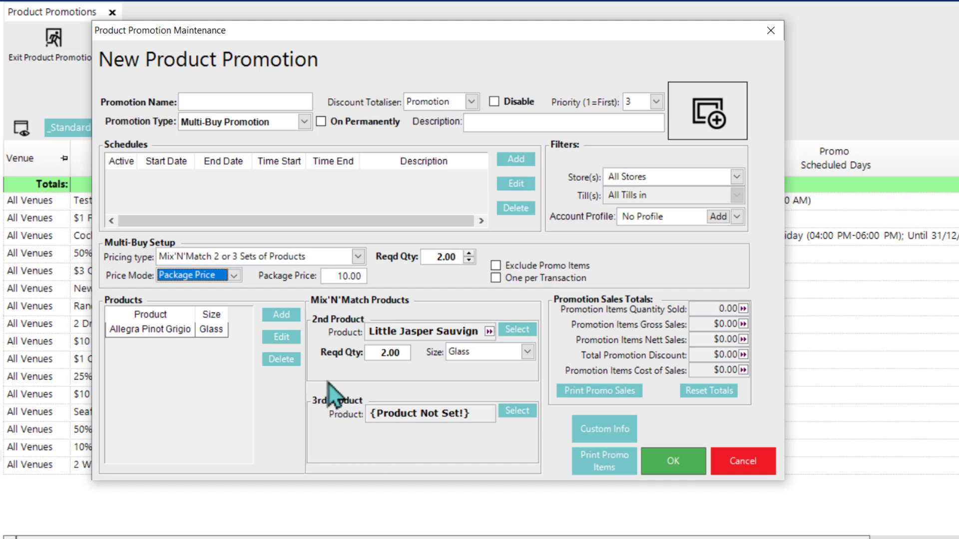
Step: Try Disc Percent for the main products while keeping Set Price for the 2nd product, returning the main mode to Package Price
click(234, 275)
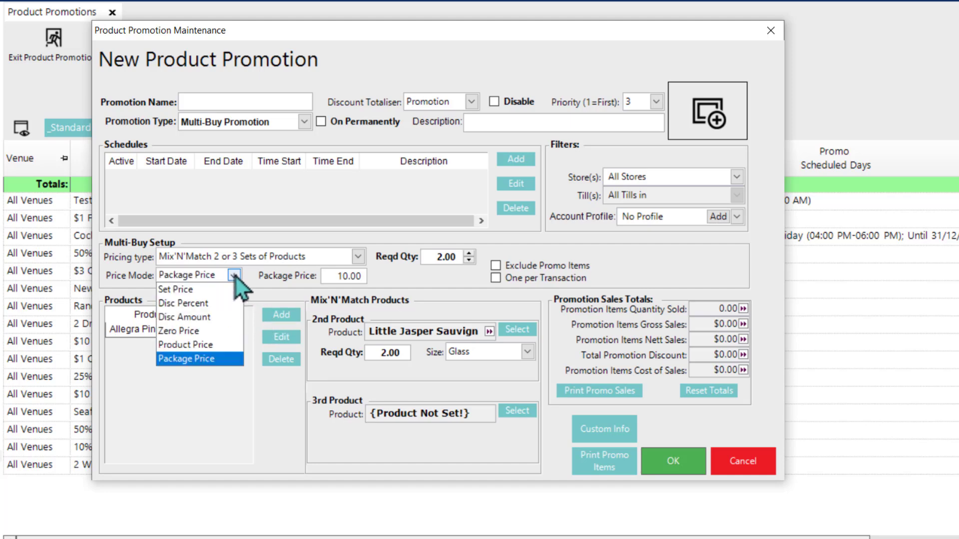
click(219, 303)
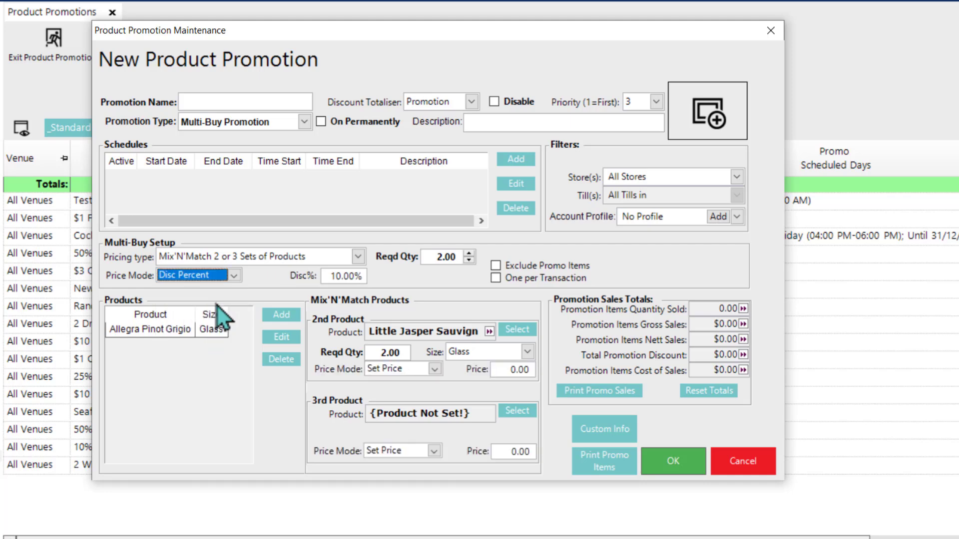
click(437, 371)
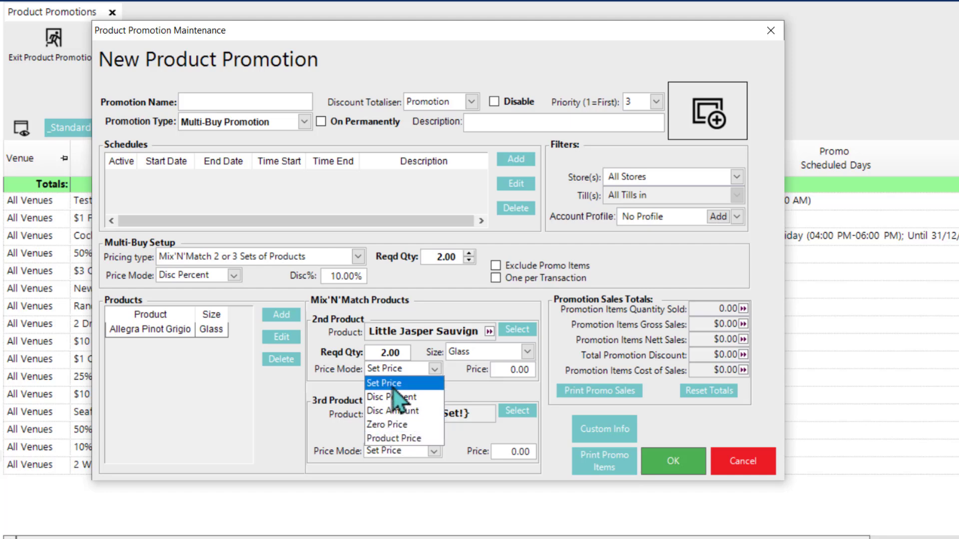
click(388, 369)
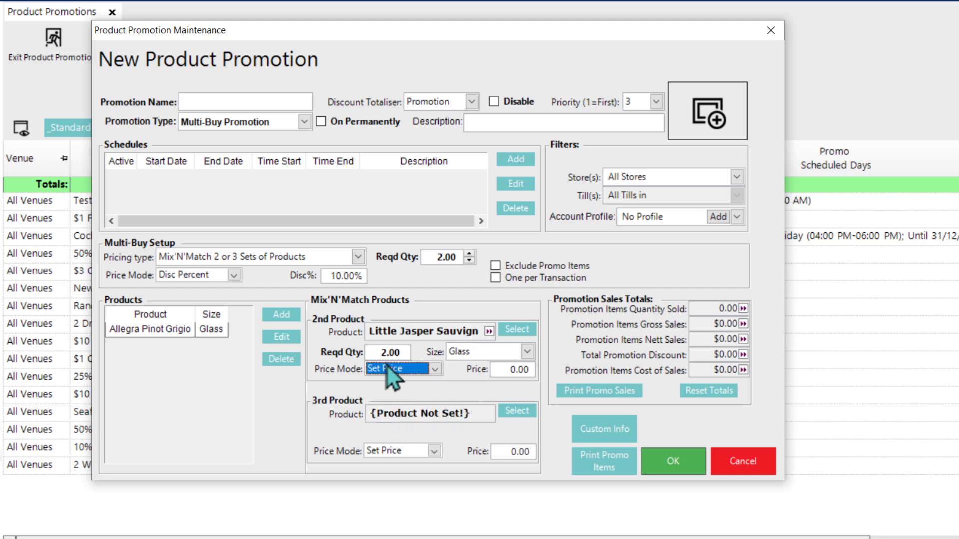
click(233, 276)
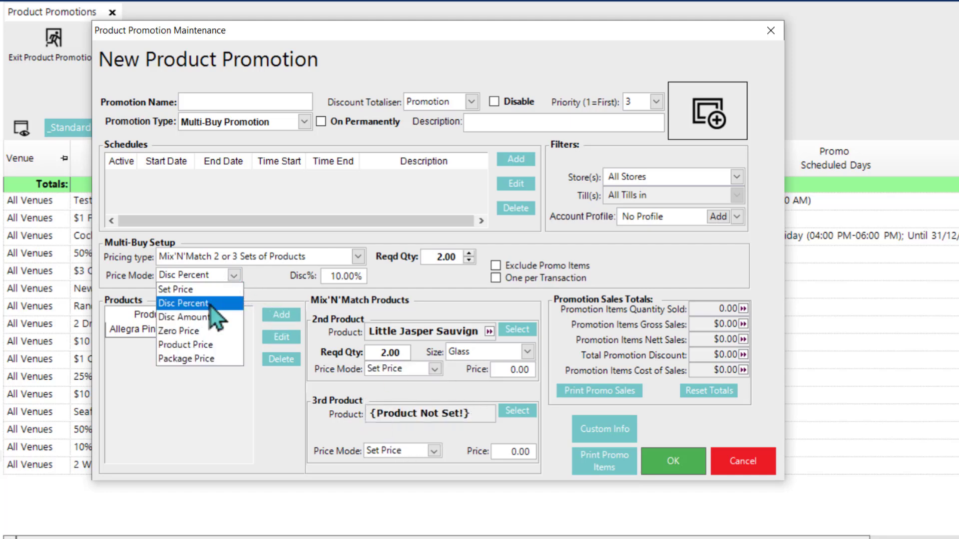
click(209, 360)
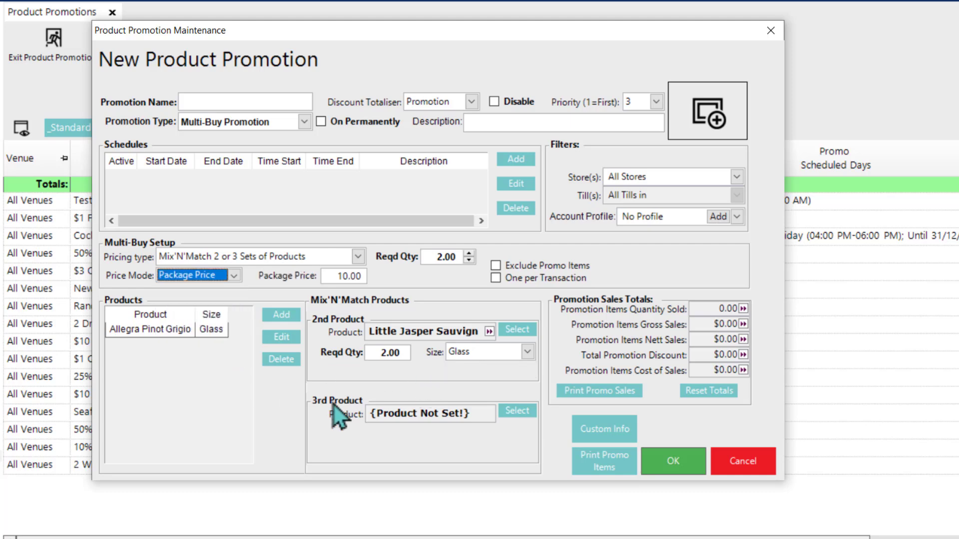
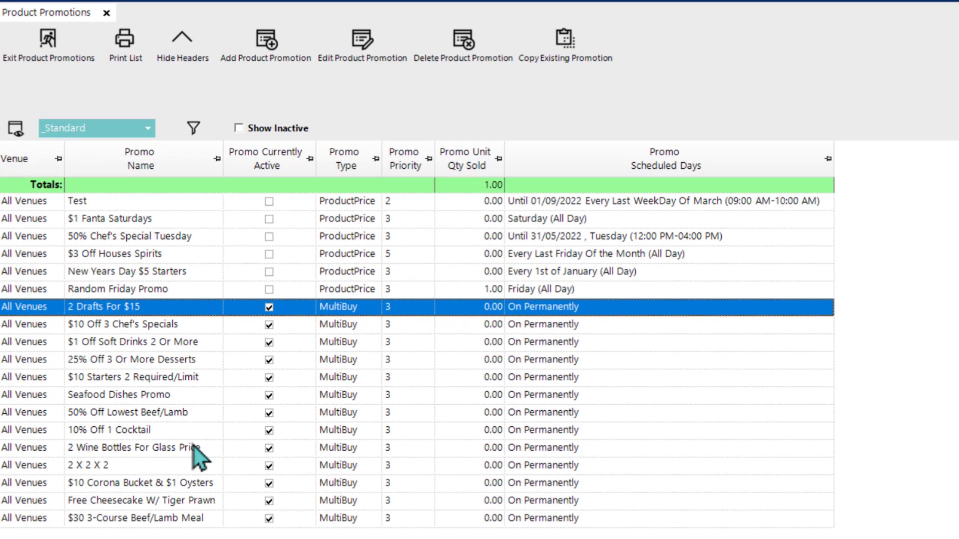
Step: Examine the Mix'N'Match setups of the 2 X 2 X 2 promotion and the $10 Corona Bucket & $1 Oysters promotion
double_click(171, 470)
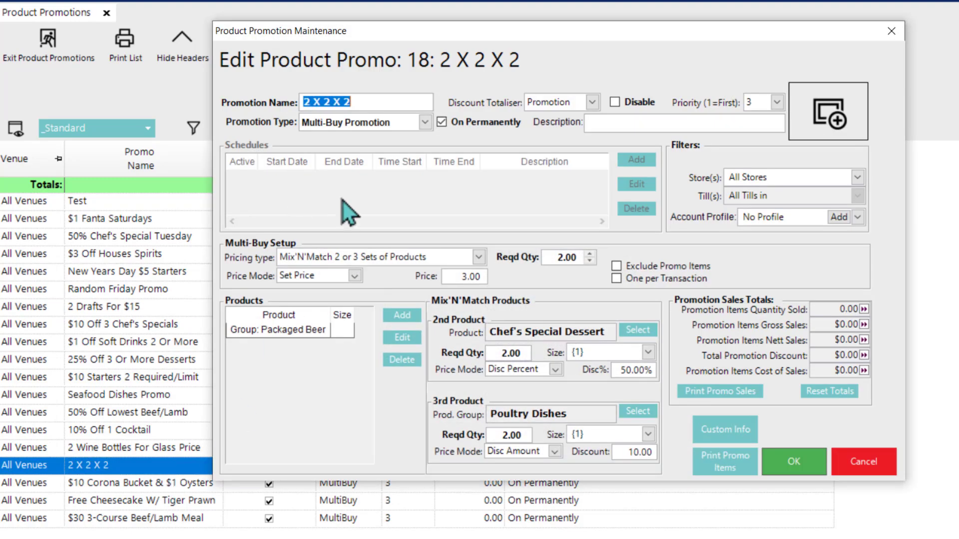
drag(443, 27, 419, 43)
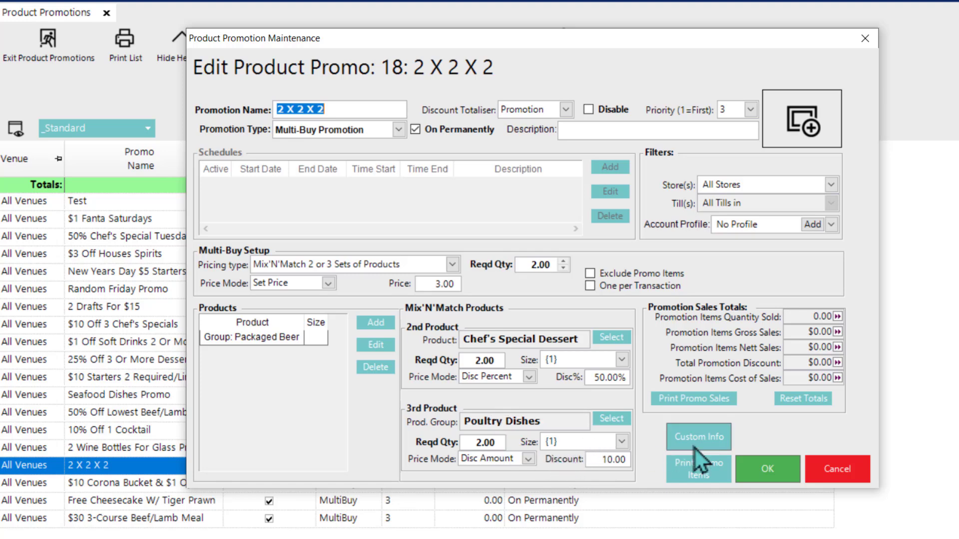
click(755, 471)
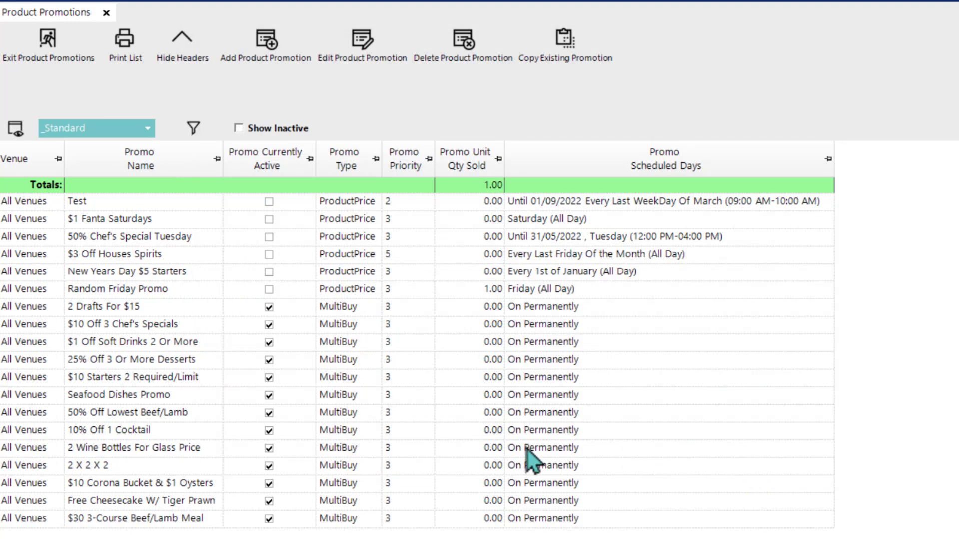
double_click(150, 484)
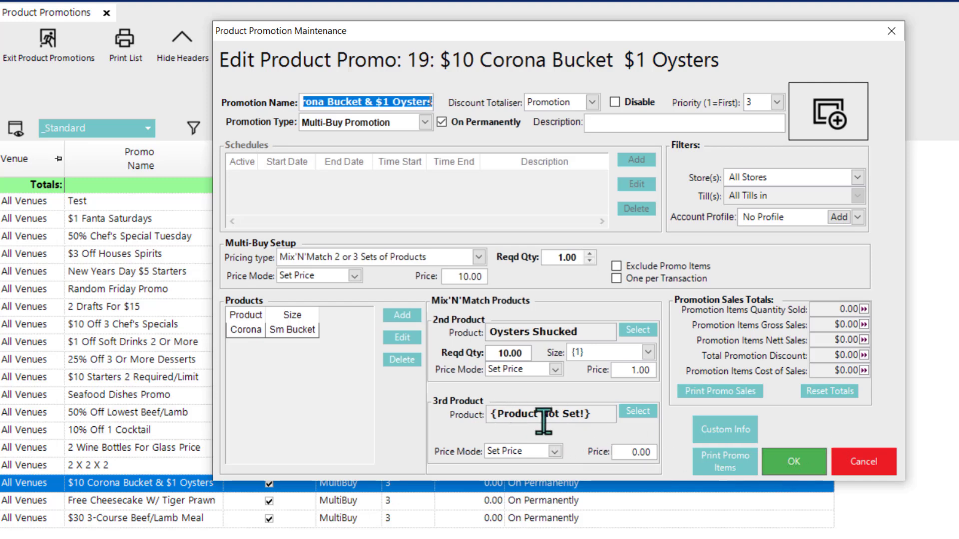
click(787, 460)
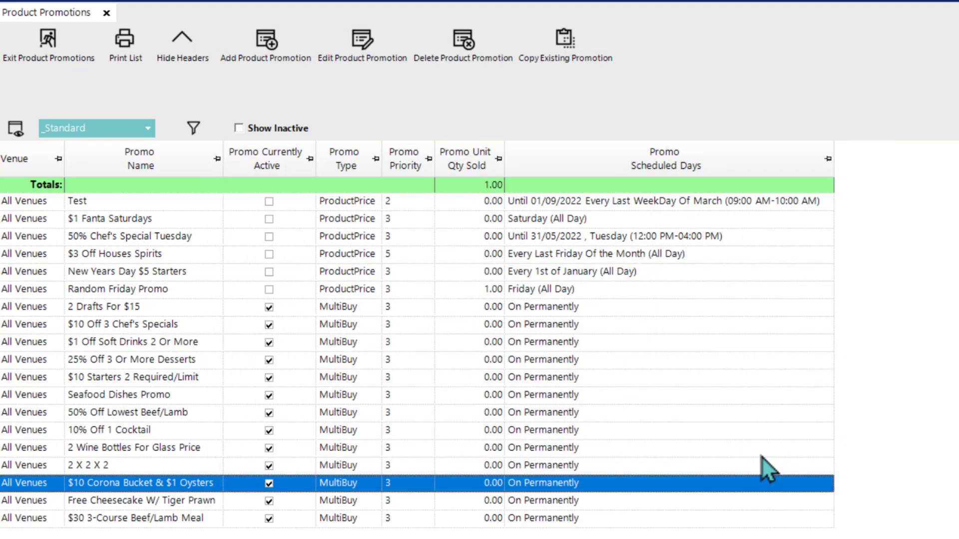
Step: Examine the setups of the Free Cheesecake W/ Tiger Prawn and $30 3-Course Beef/Lamb Meal promotions
click(180, 503)
double_click(180, 504)
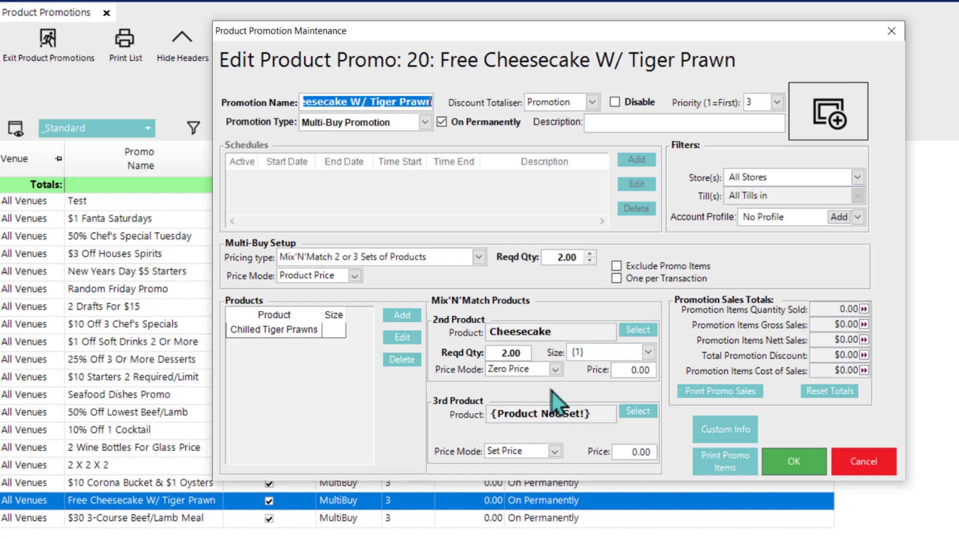
click(790, 461)
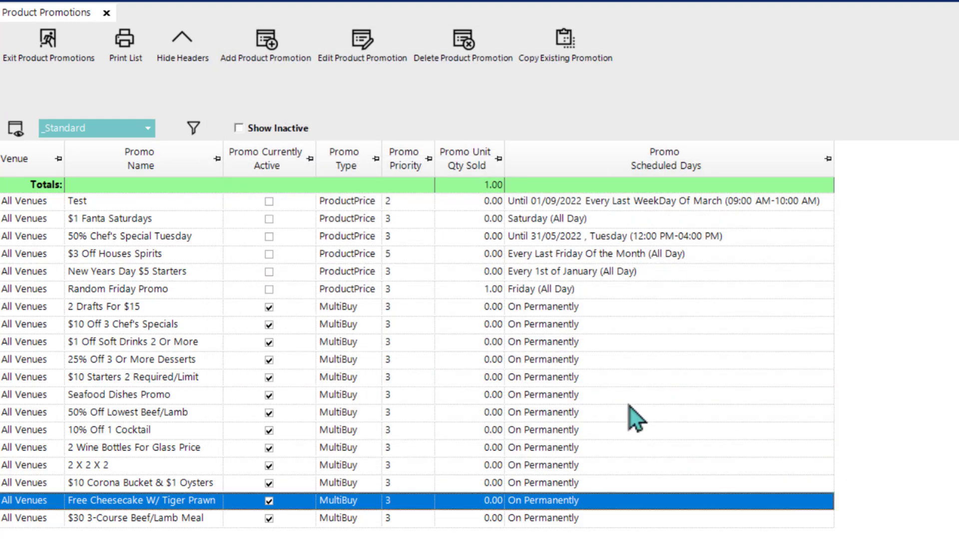
double_click(150, 518)
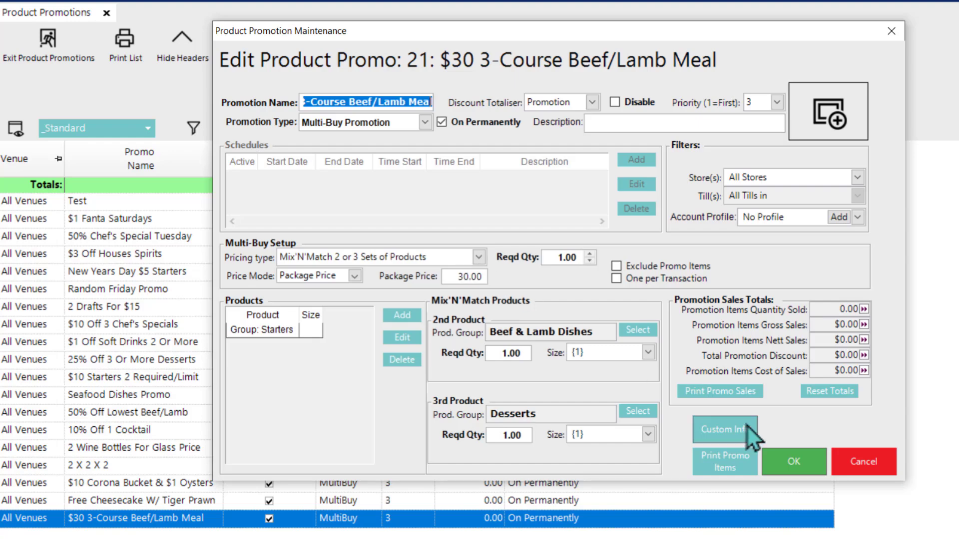
click(798, 465)
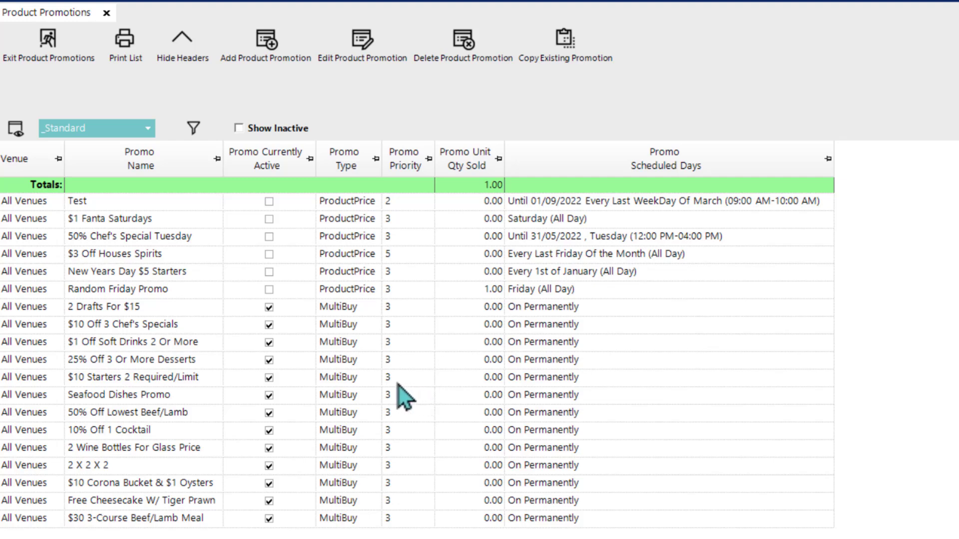
Step: Examine the 2 Drafts For $15 promotion and the size assigned to its Draft Beer & Cider group
double_click(177, 312)
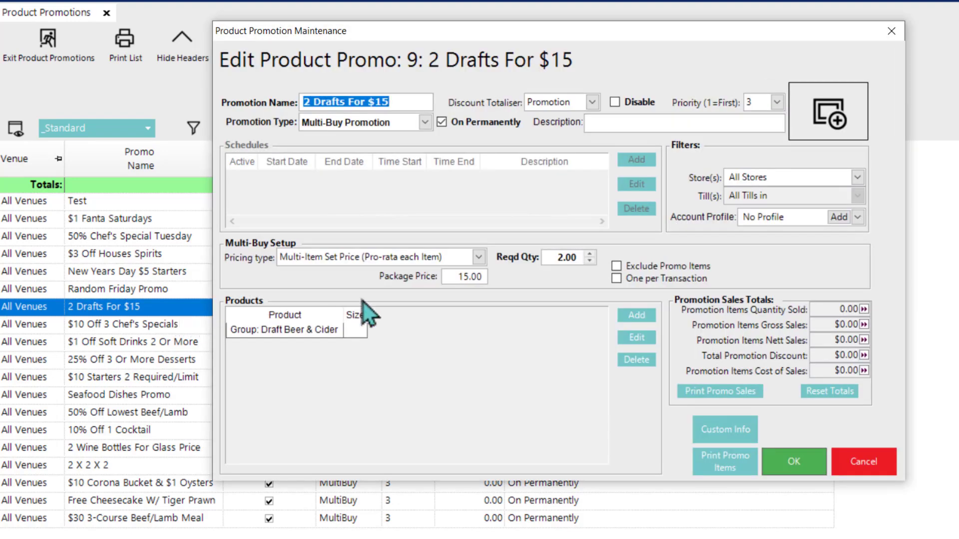
double_click(315, 333)
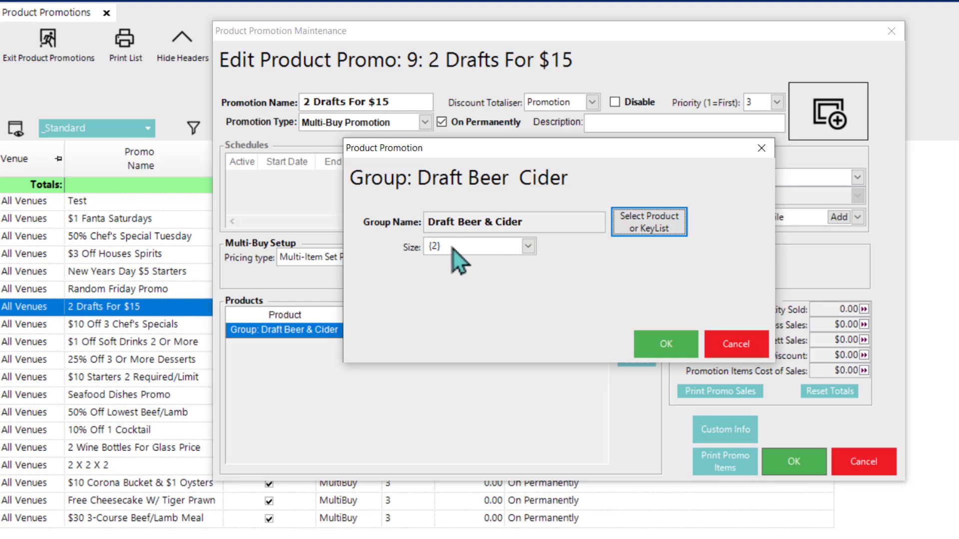
click(669, 346)
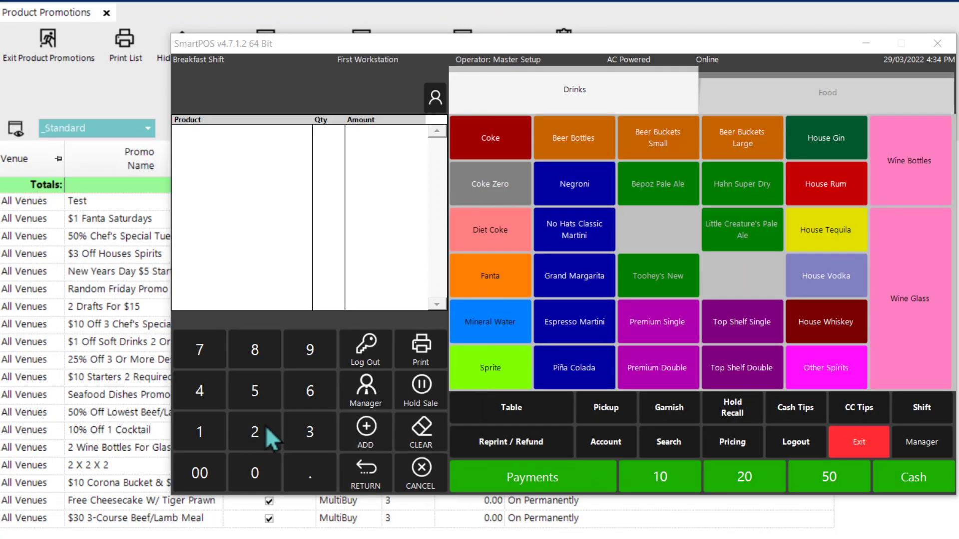
Step: In SmartPOS, ring up 2 Bepoz Pale Ale pints and 2 Hahn Super Dry pints as a test, and cancel the sale
click(264, 429)
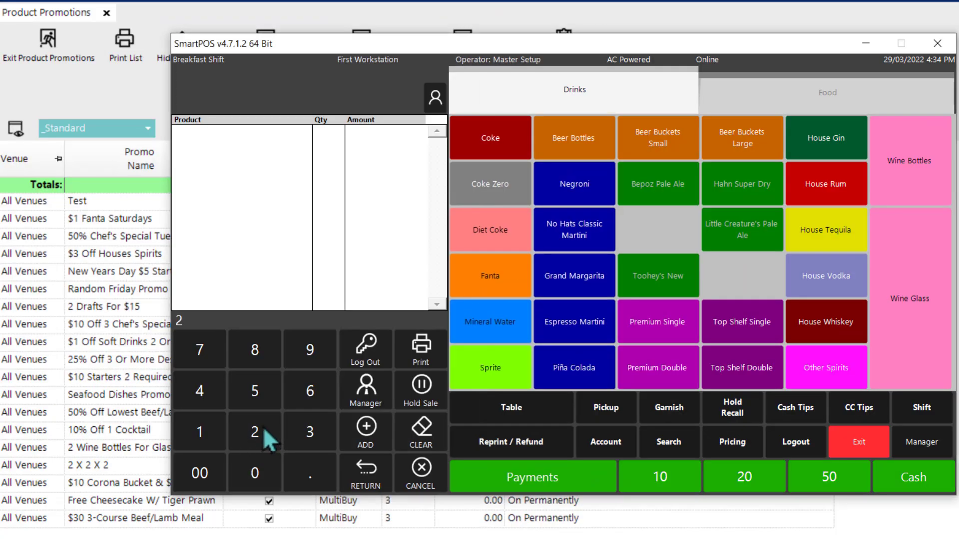
click(669, 185)
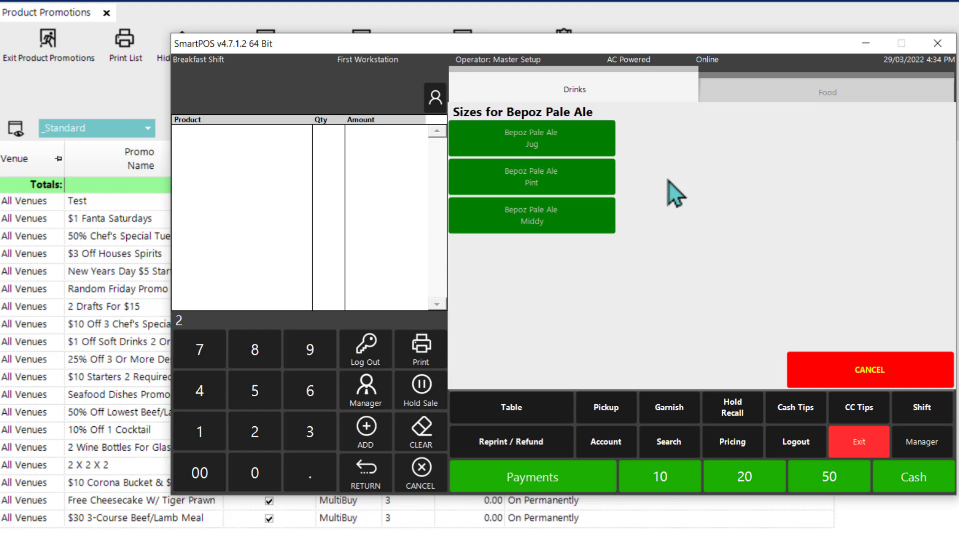
click(542, 179)
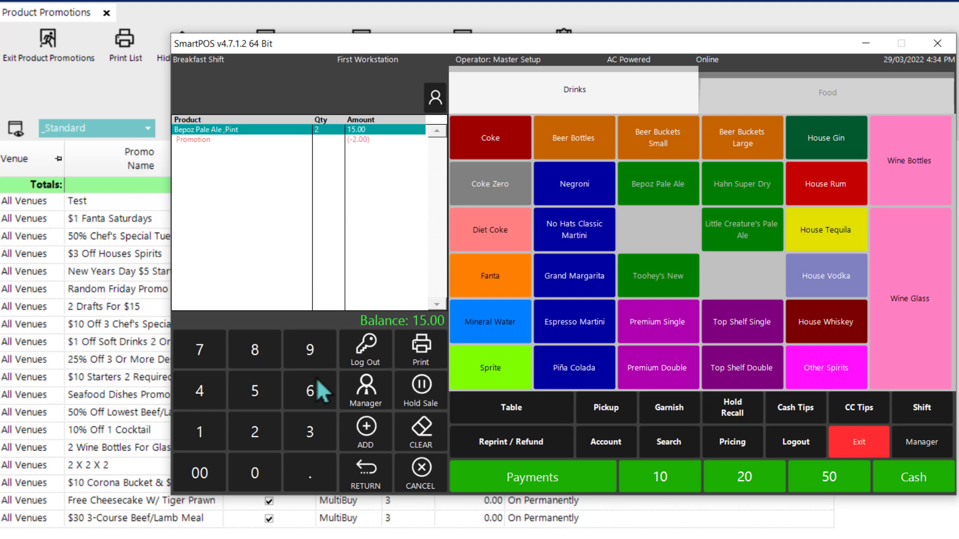
click(252, 431)
click(738, 186)
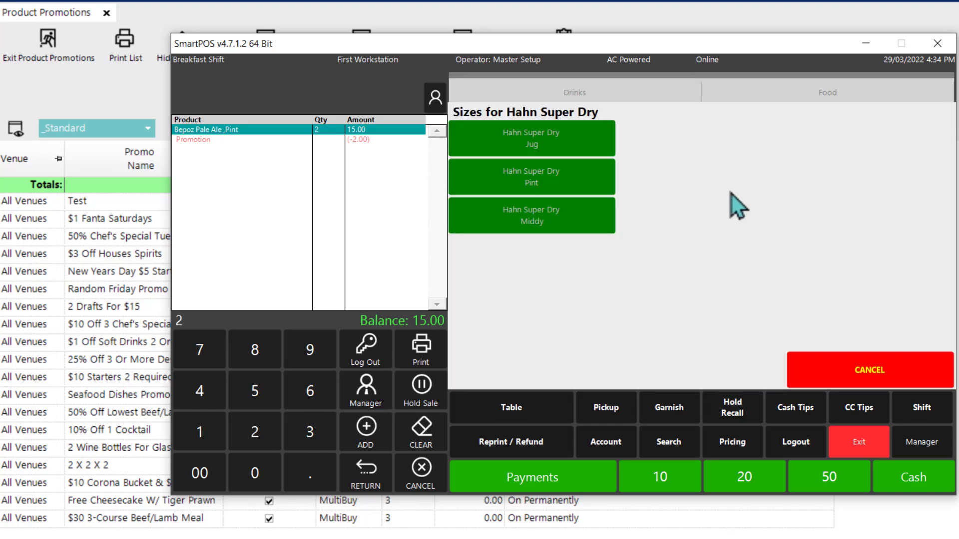
click(567, 173)
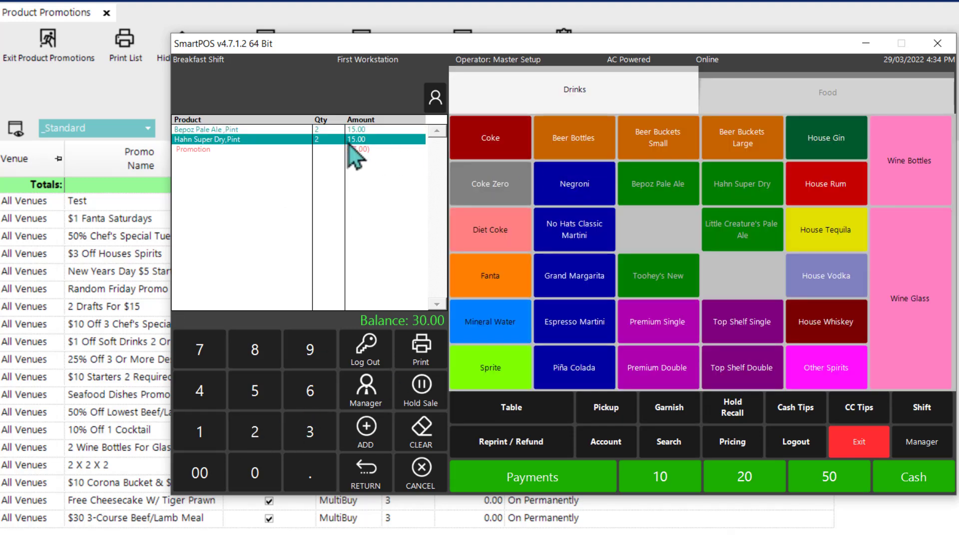
click(415, 474)
click(957, 279)
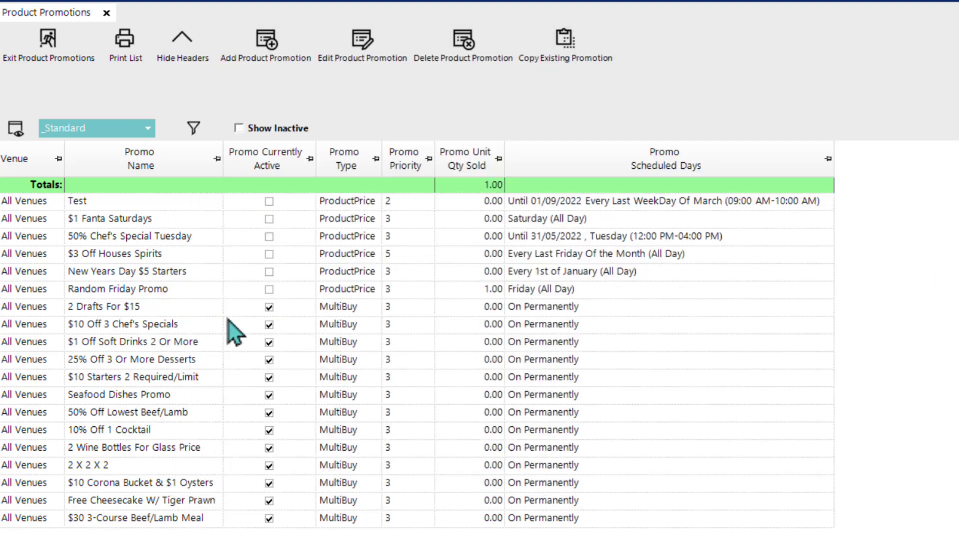
Step: Review the $10 Off 3 Chef's Specials promotion and ring up Chef's Special Poultry, Beef (Medium Rare) and Seafood dishes in SmartPOS
double_click(135, 325)
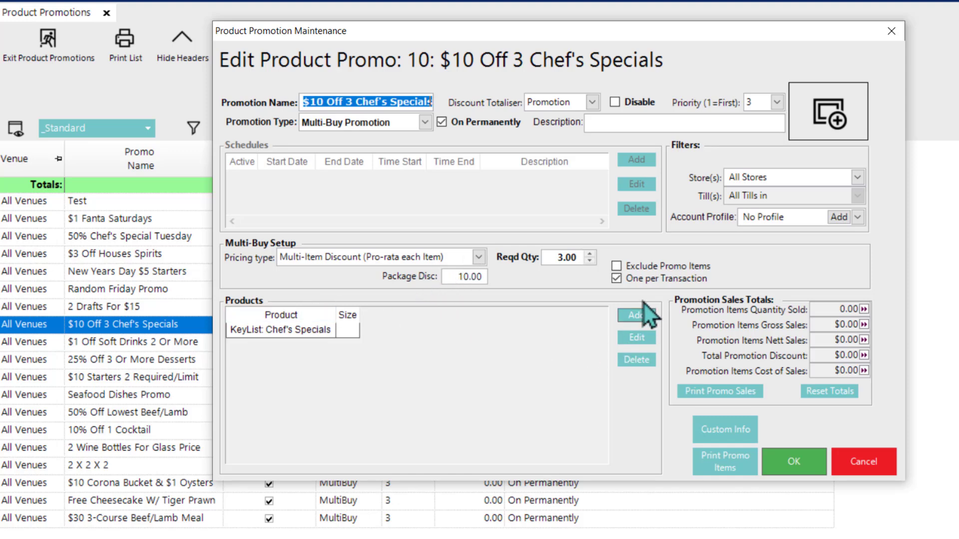
click(799, 464)
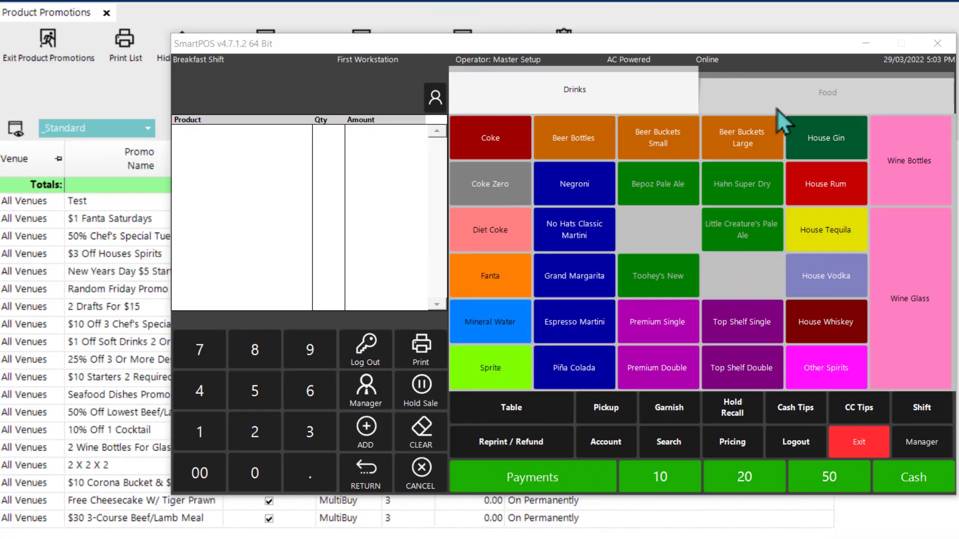
click(777, 108)
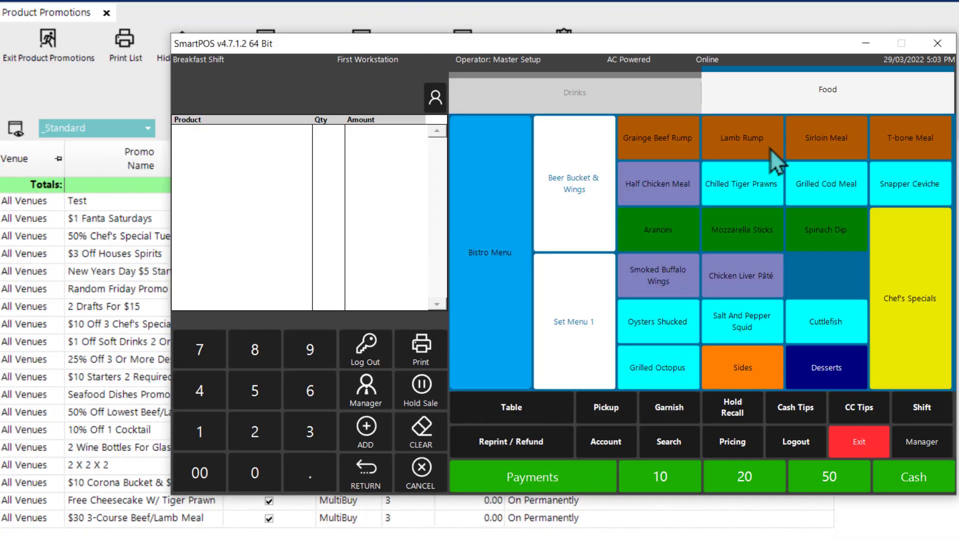
click(907, 279)
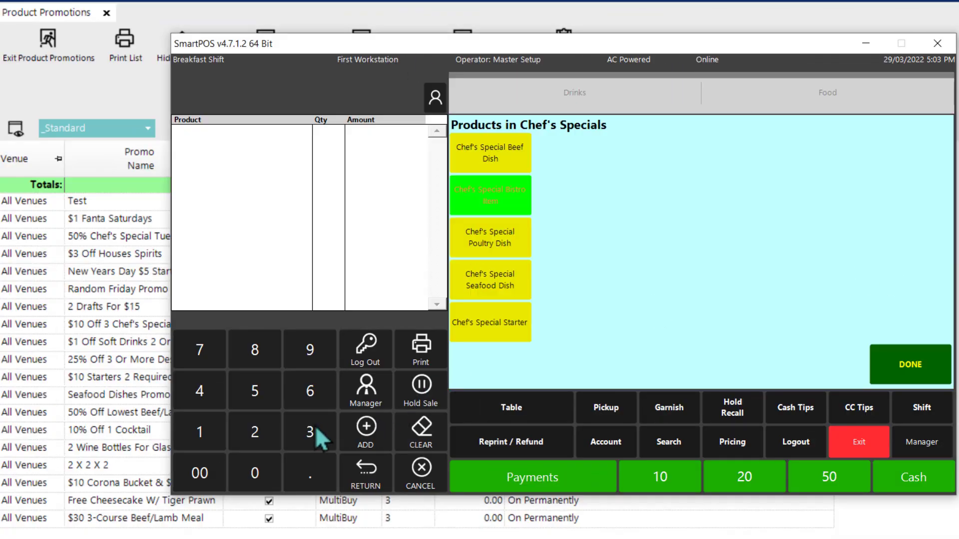
click(506, 239)
click(870, 279)
click(520, 159)
click(490, 282)
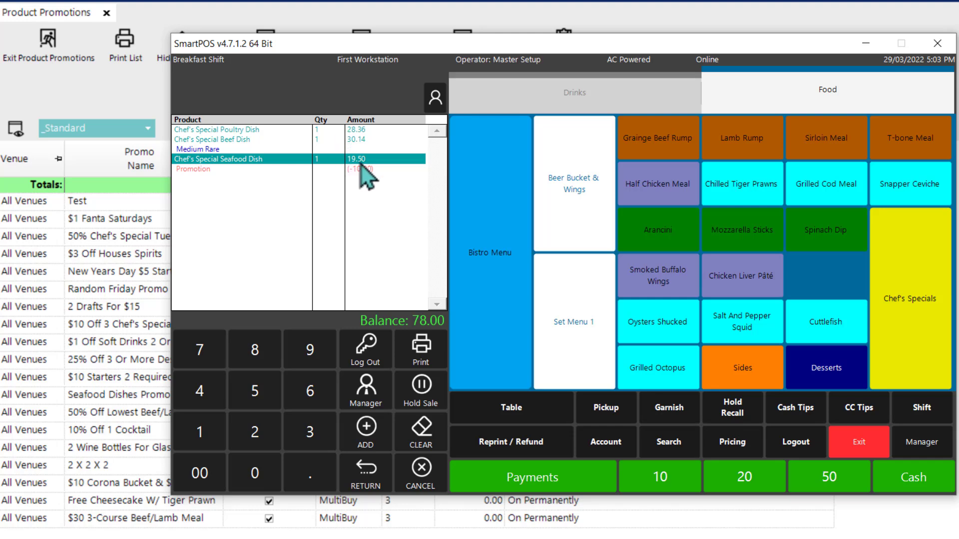
Step: Add 3 more Chef's Special Poultry Dishes to test the one-per-transaction limit, and cancel the sale
click(904, 312)
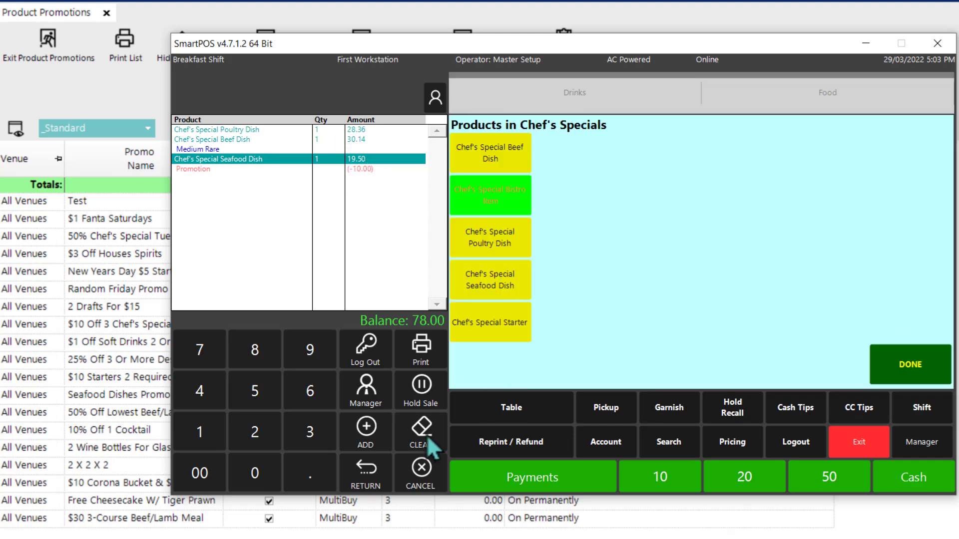
click(308, 434)
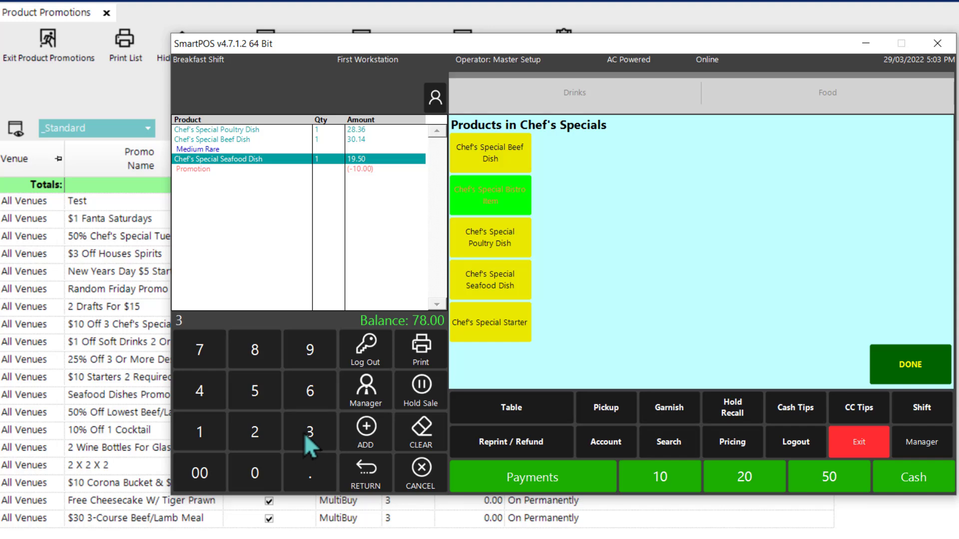
click(506, 245)
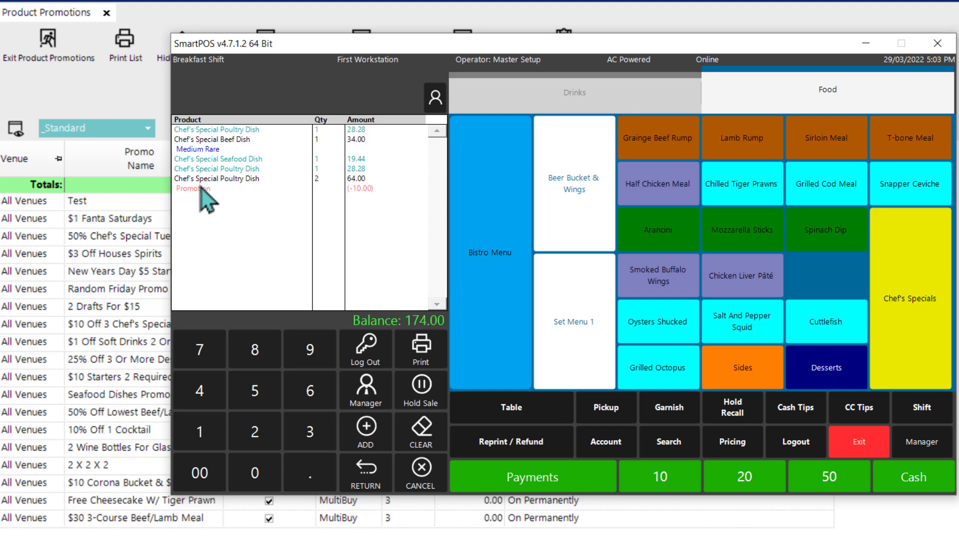
click(426, 483)
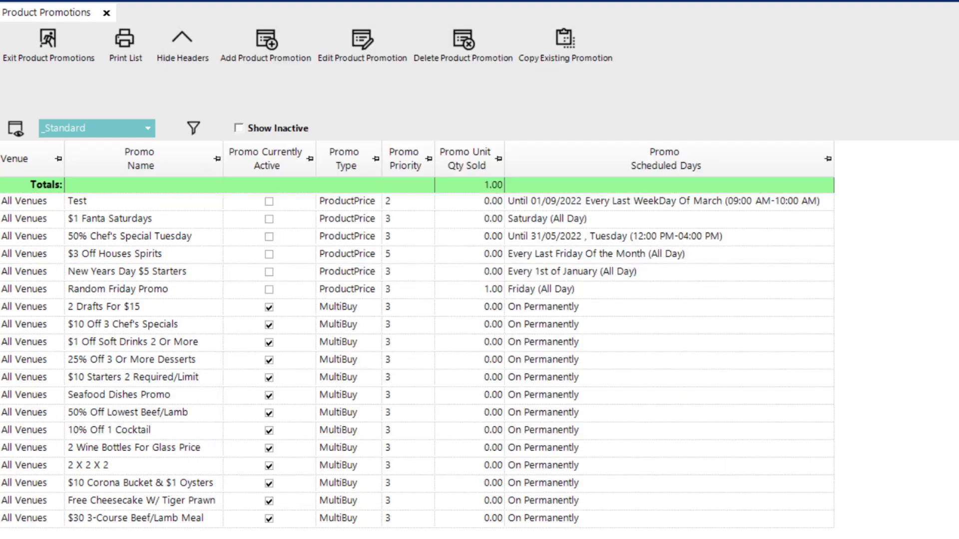
Step: Examine the multi-buy settings of the 25% Off 3 Or More Desserts and $1 Off Soft Drinks 2 Or More promotions
double_click(158, 367)
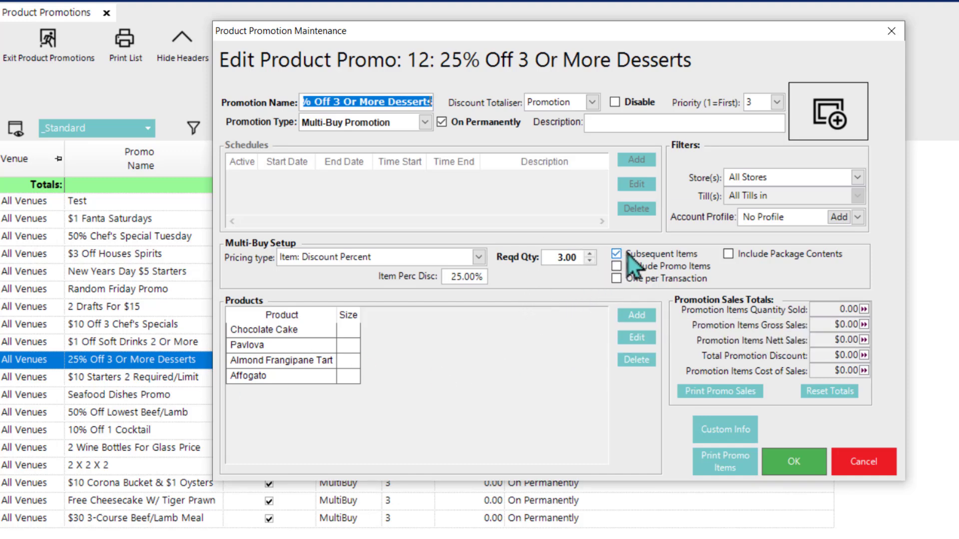
click(879, 470)
double_click(85, 341)
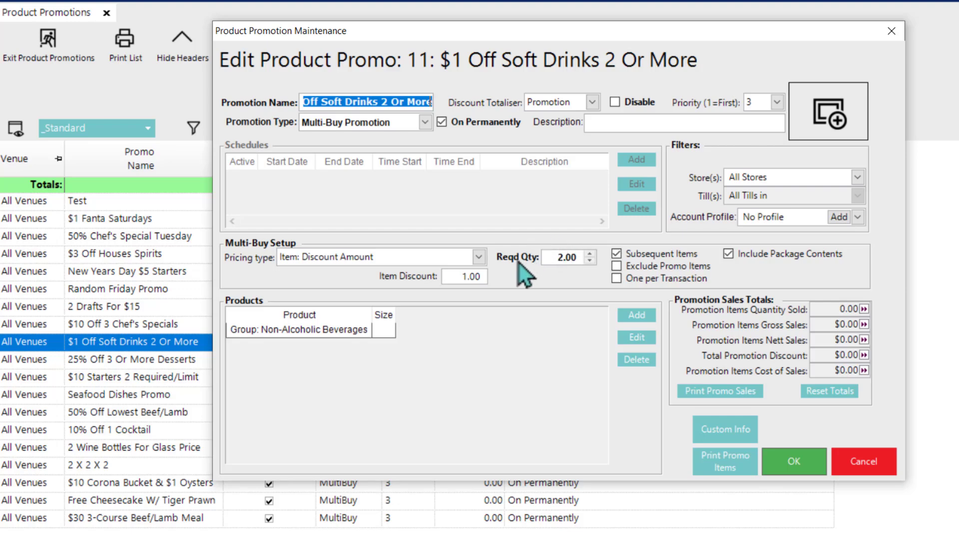
click(793, 461)
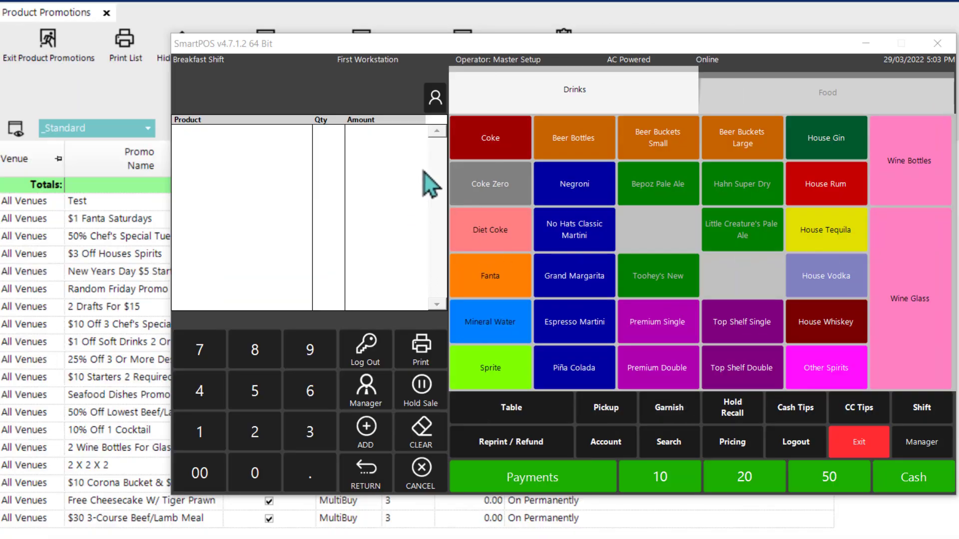
Step: In SmartPOS, ring up one bottle each of Coke, Coke Zero, Diet Coke, Fanta, Mineral Water and Sprite
click(509, 135)
click(484, 189)
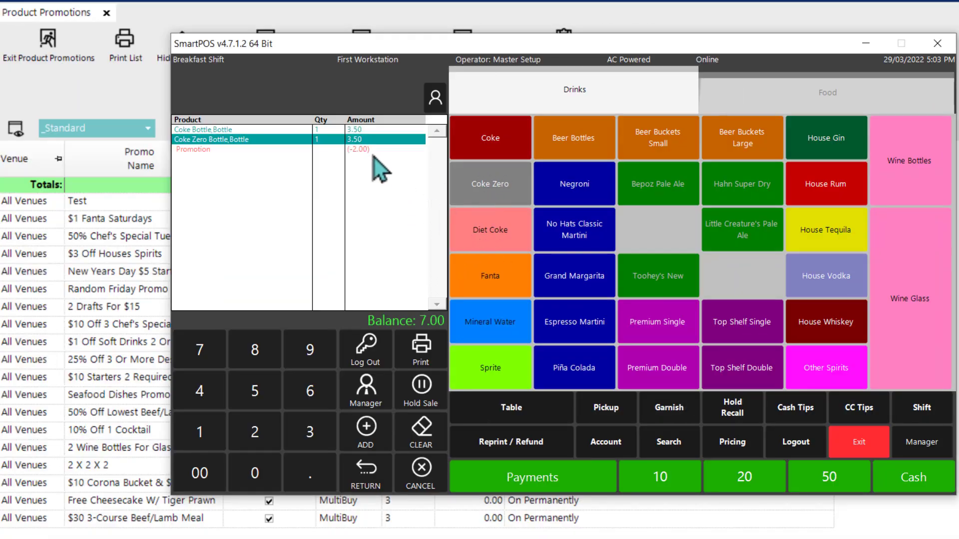
click(479, 229)
click(482, 278)
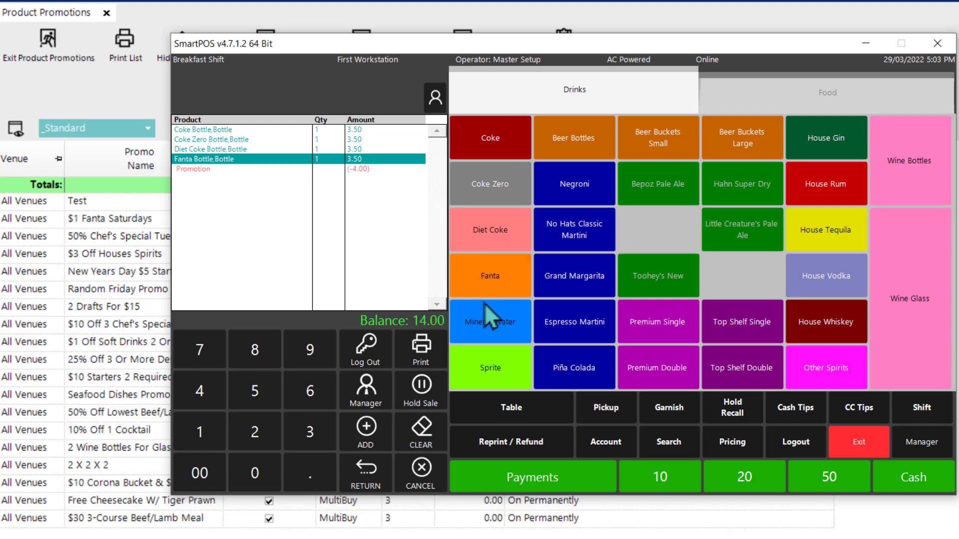
click(484, 306)
click(492, 357)
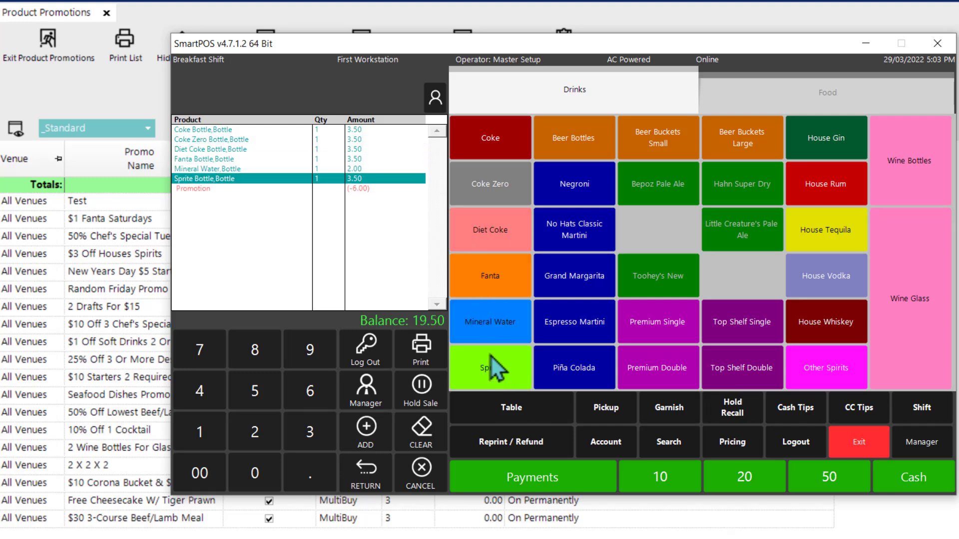
Step: Add a second Coke, Coke Zero, Diet Coke, Fanta, Mineral Water and Sprite to the soft drinks sale
click(477, 158)
click(480, 184)
click(486, 230)
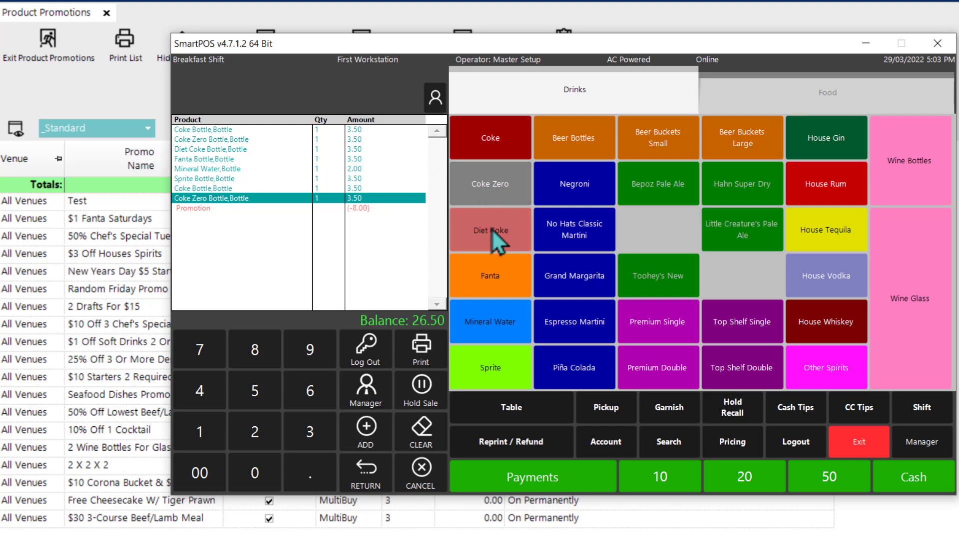
click(495, 291)
click(499, 327)
click(499, 377)
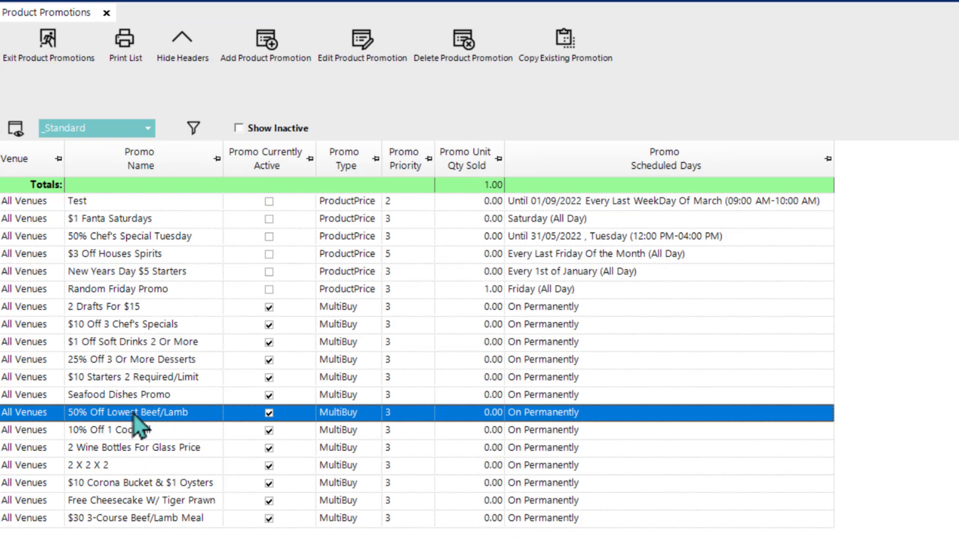
Step: Examine the multi-buy settings of the 50% Off Lowest Beef/Lamb promotion
double_click(135, 414)
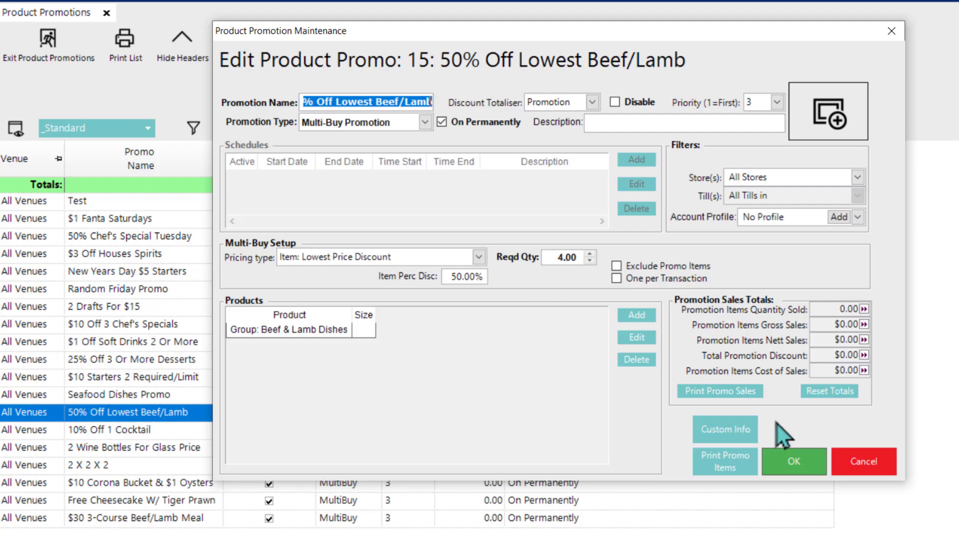
click(787, 464)
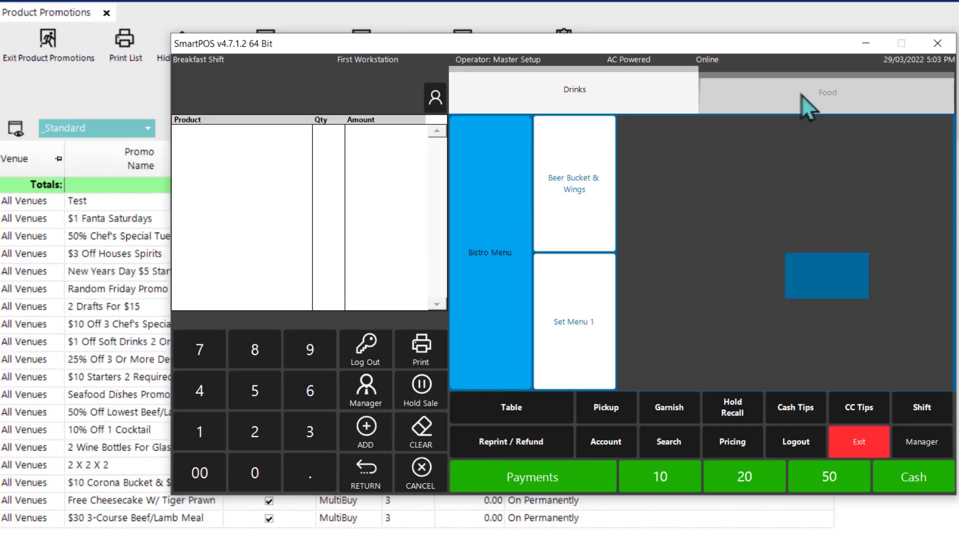
Step: In SmartPOS, ring up a medium-rare Grainge Beef Rump, a Lamb Rump, a medium-rare Sirloin Meal and a medium T-bone Meal
click(801, 96)
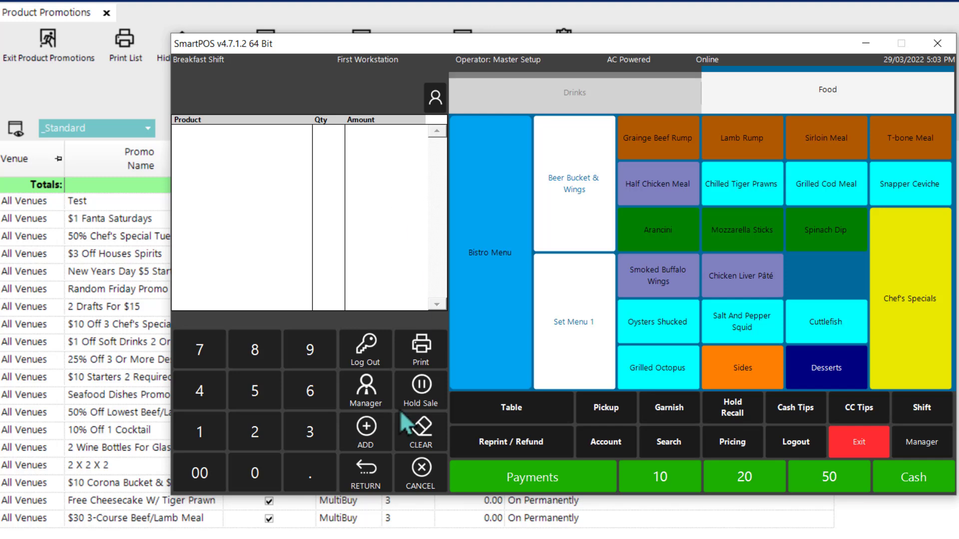
click(669, 145)
click(492, 195)
click(909, 368)
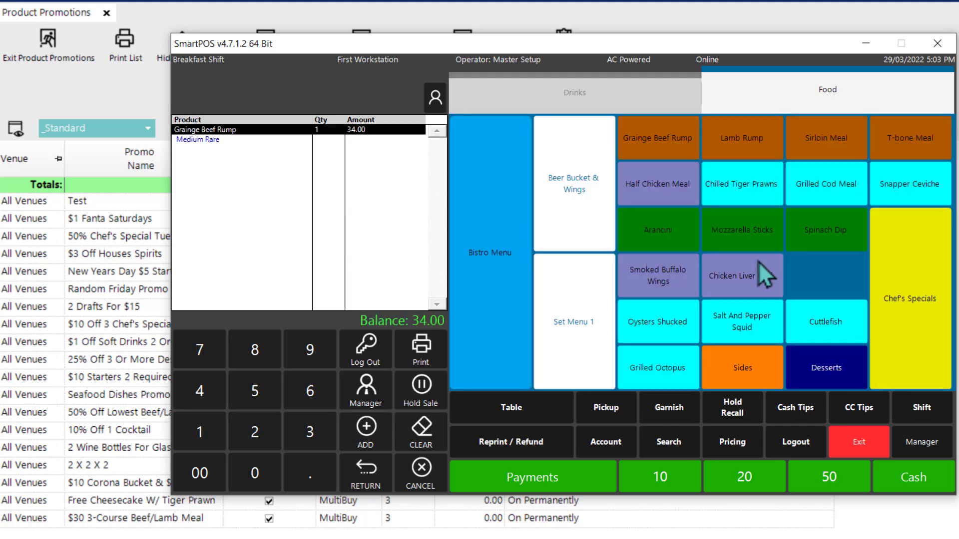
click(742, 137)
click(803, 142)
click(477, 193)
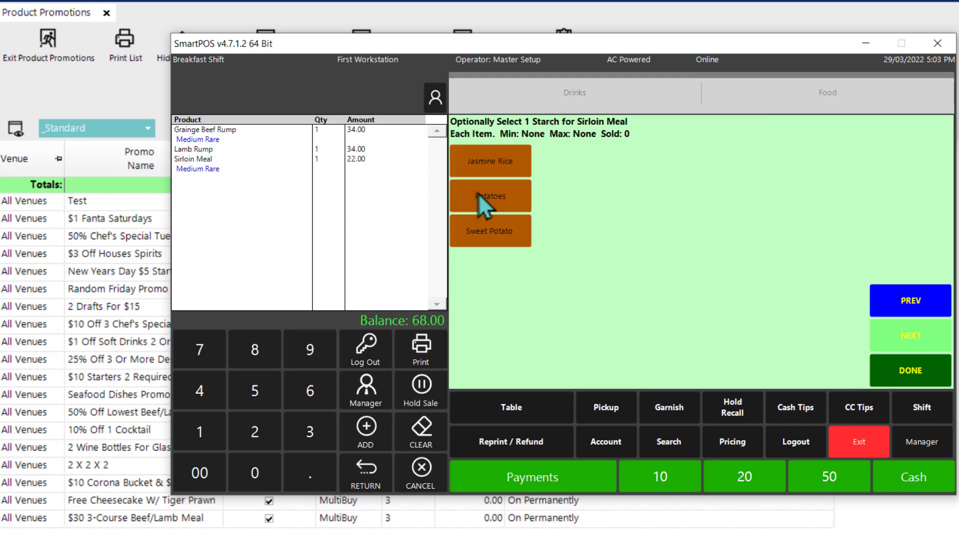
click(910, 369)
click(904, 143)
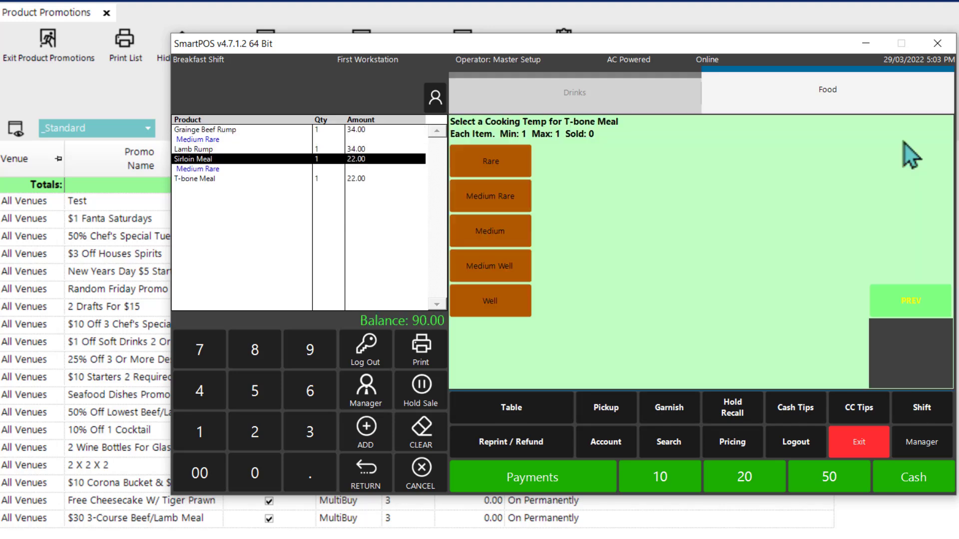
click(493, 236)
click(894, 373)
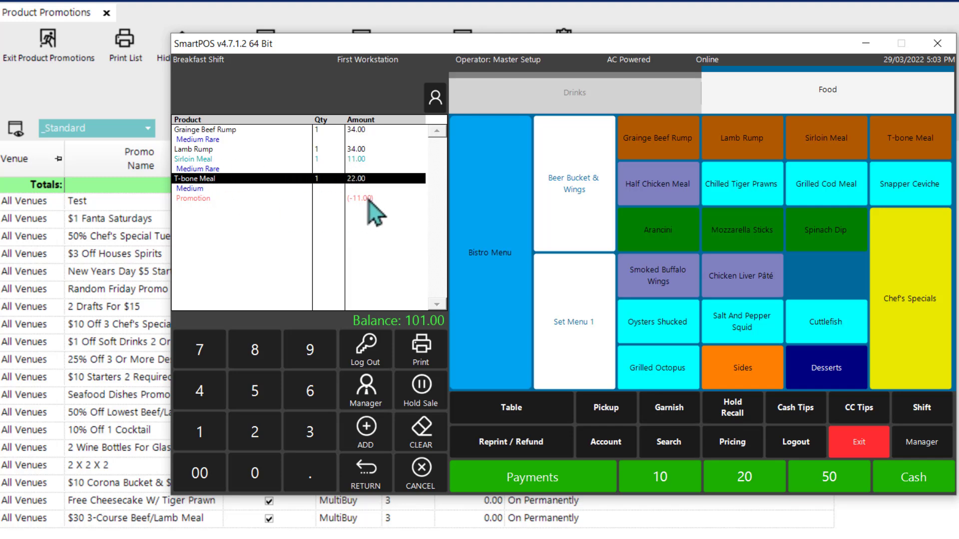
Step: Cancel the beef and lamb sale, and examine the multi-buy settings of the 10% Off 1 Cocktail promotion
click(417, 469)
key(alt+Tab)
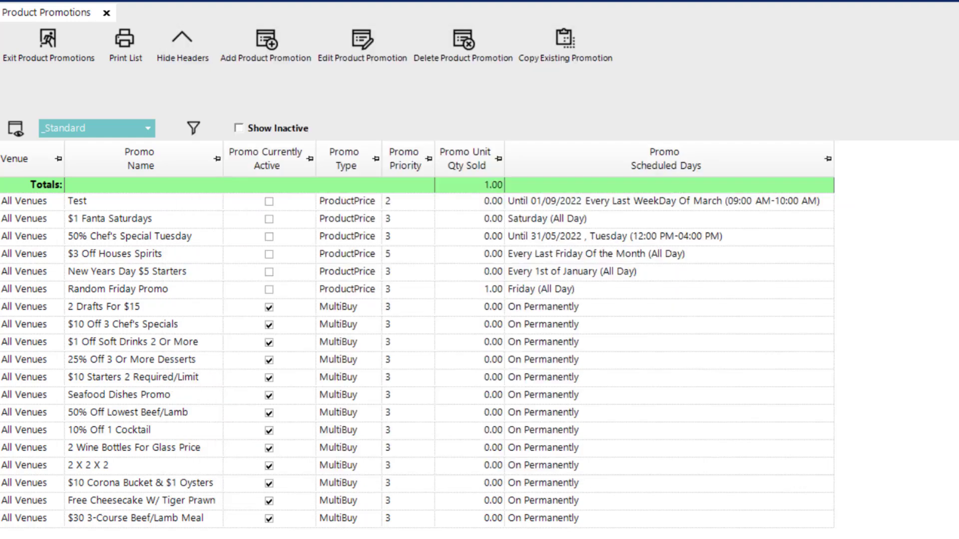
double_click(143, 434)
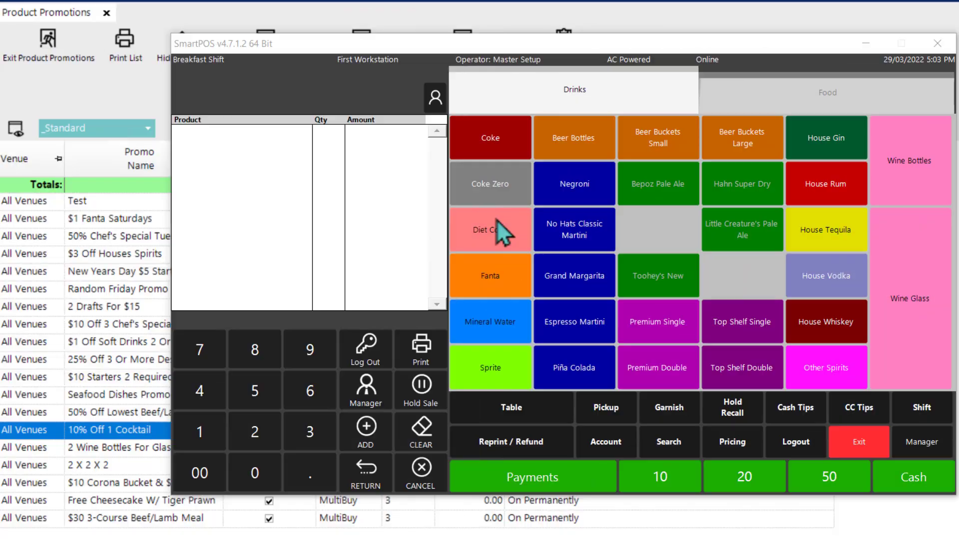
Step: In SmartPOS, ring up a Negroni, No Hats Classic Martini, Grand Margarita, Espresso Martini, Piña Colada and a second Grand Margarita
click(594, 197)
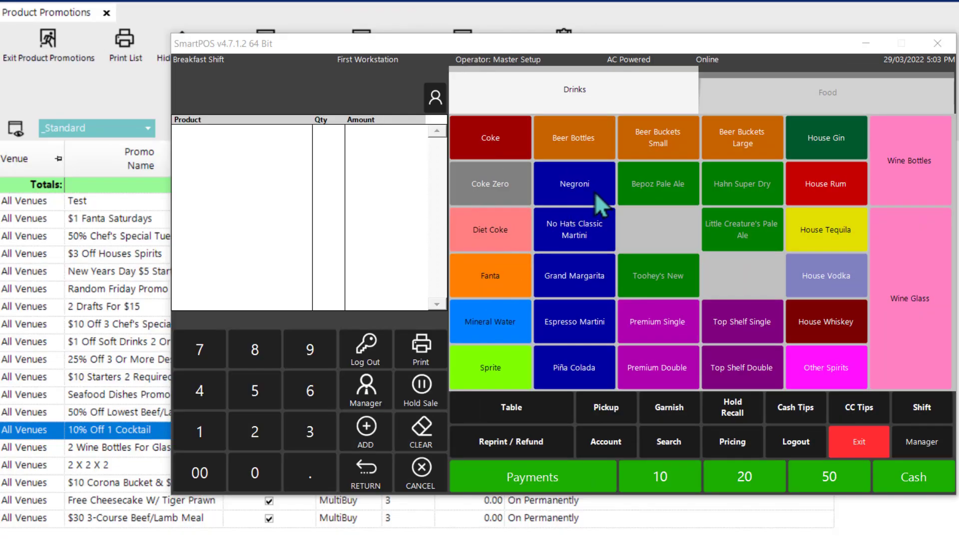
click(584, 227)
click(584, 268)
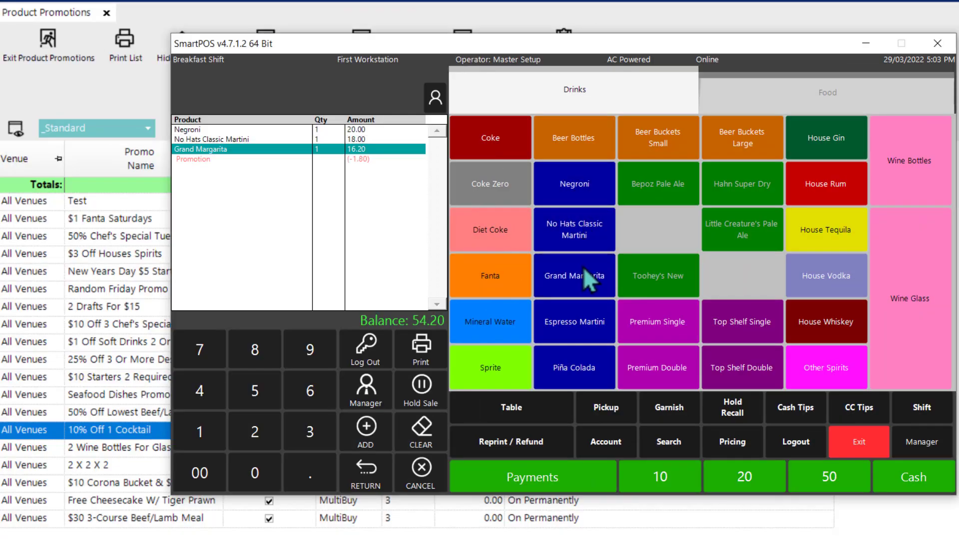
click(577, 320)
click(578, 365)
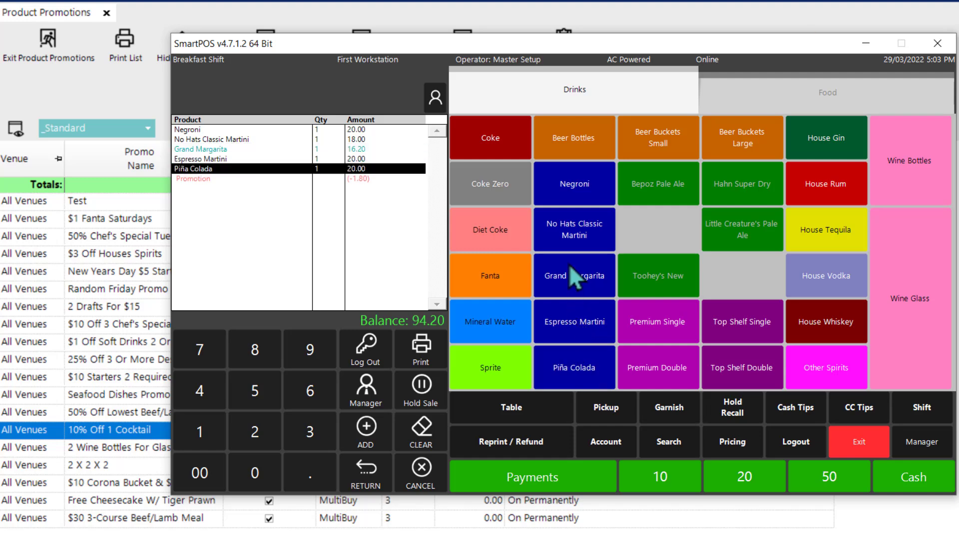
click(573, 274)
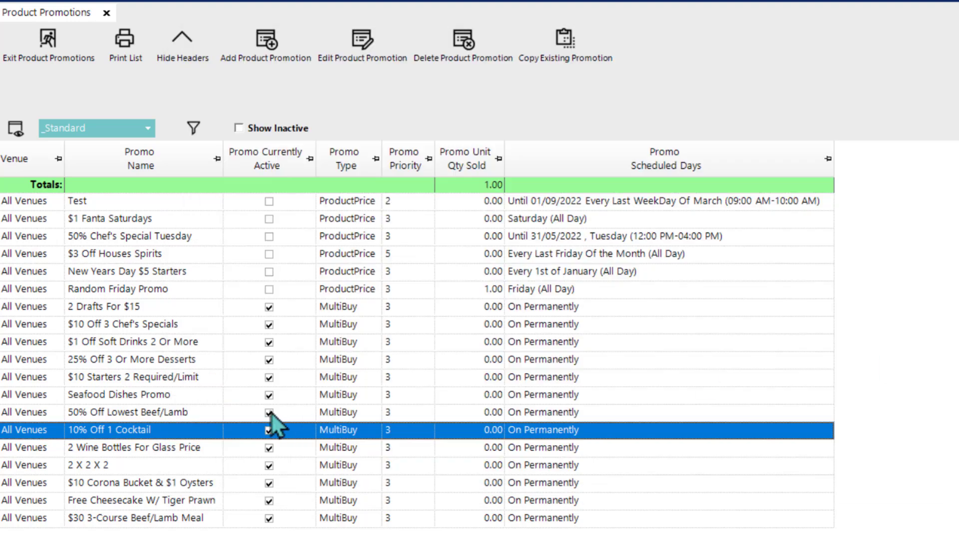
Step: Recheck the multi-buy settings of the 10% Off 1 Cocktail promotion and examine those of the 2 X 2 X 2 promotion
double_click(192, 429)
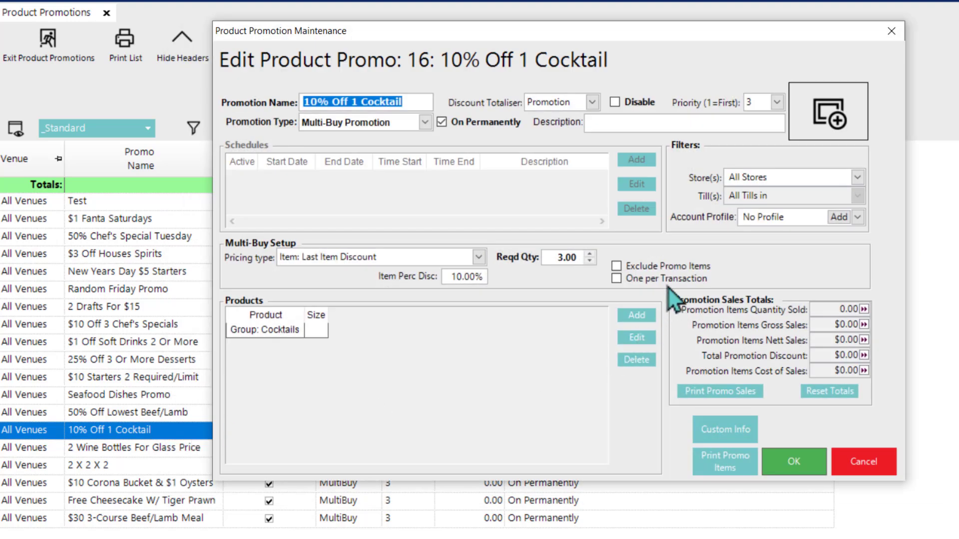
click(801, 474)
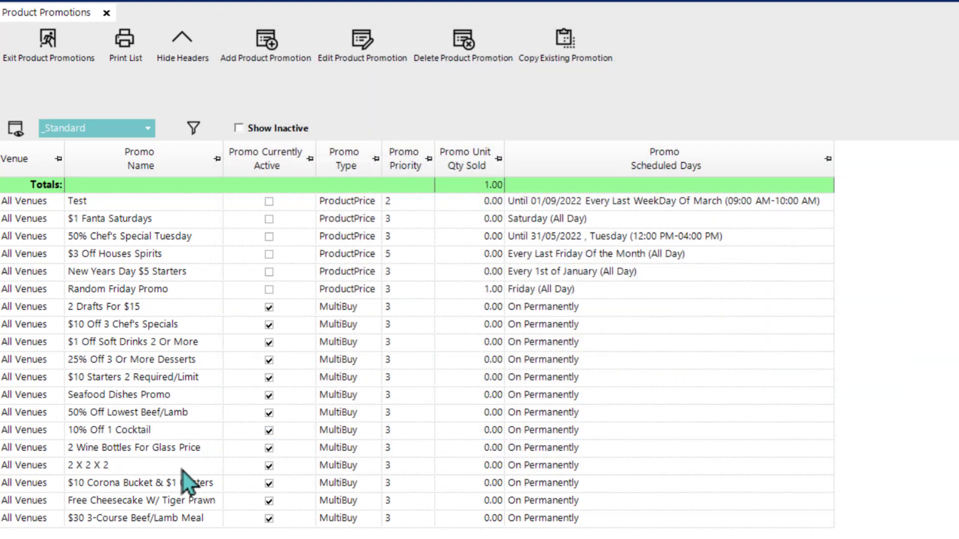
double_click(183, 472)
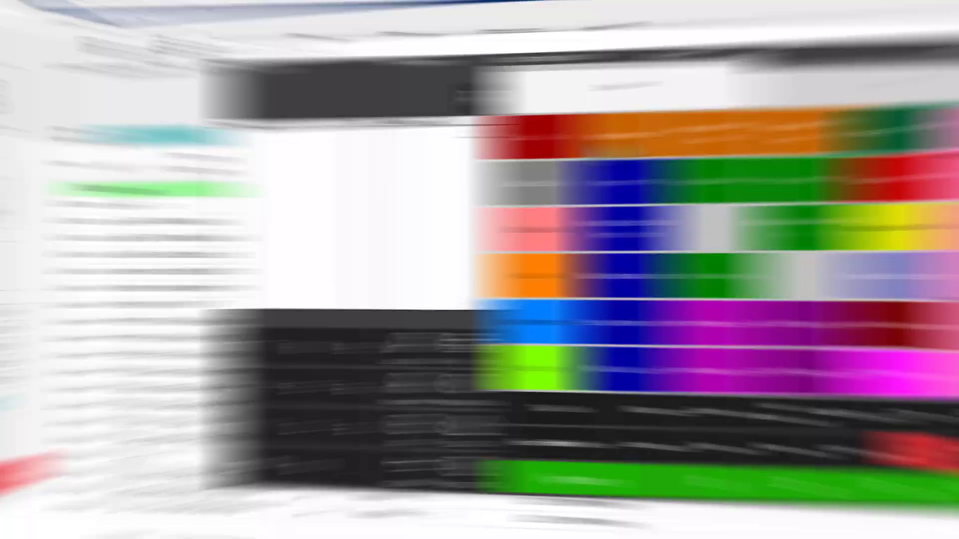
Step: In SmartPOS, ring up 2 Bepoz Lager bottles, 2 Half Chicken Meals and 2 Chef's Special Desserts, and cancel the sale
click(555, 226)
click(268, 432)
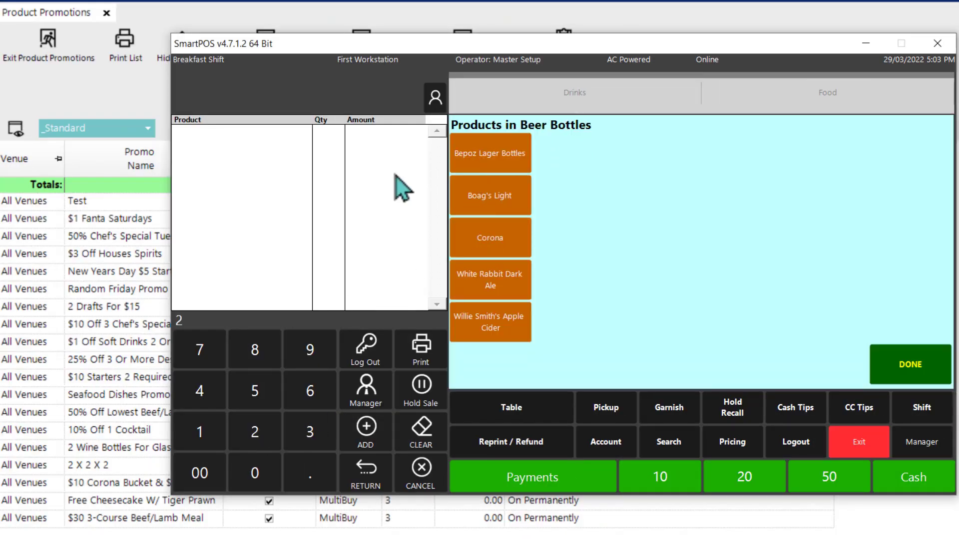
click(458, 165)
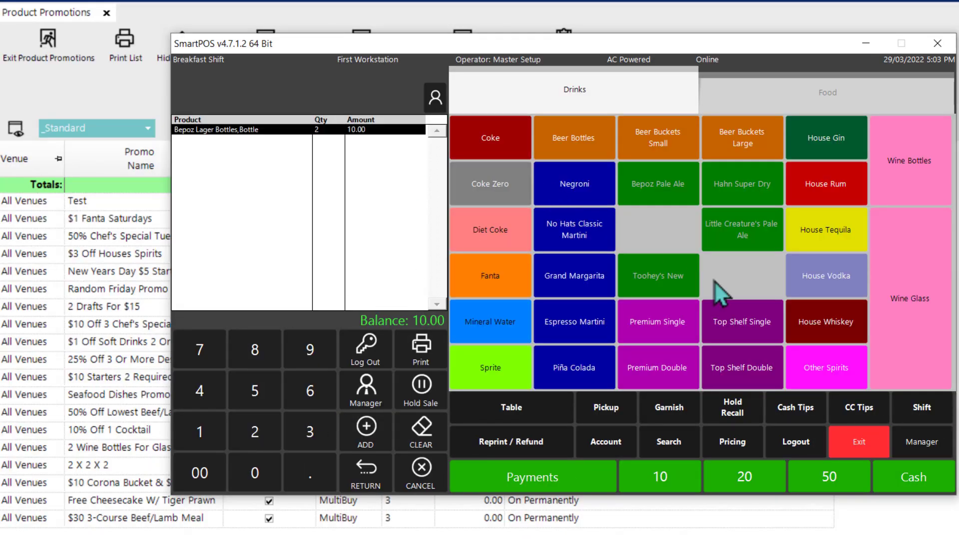
click(766, 105)
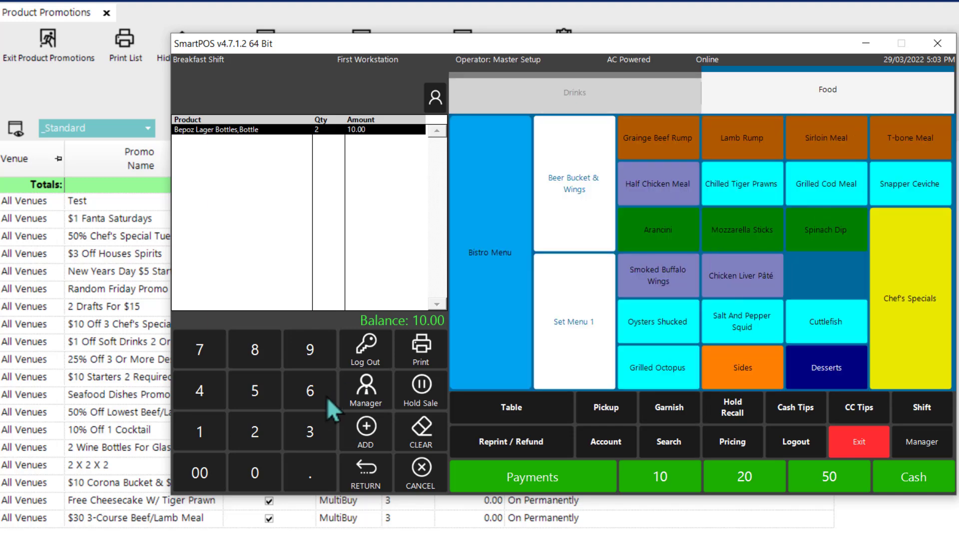
click(259, 431)
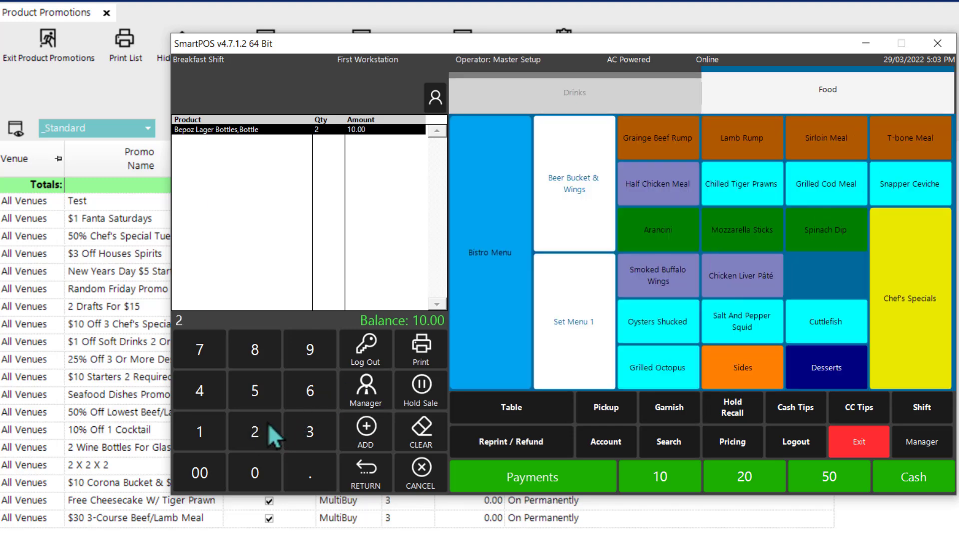
click(670, 191)
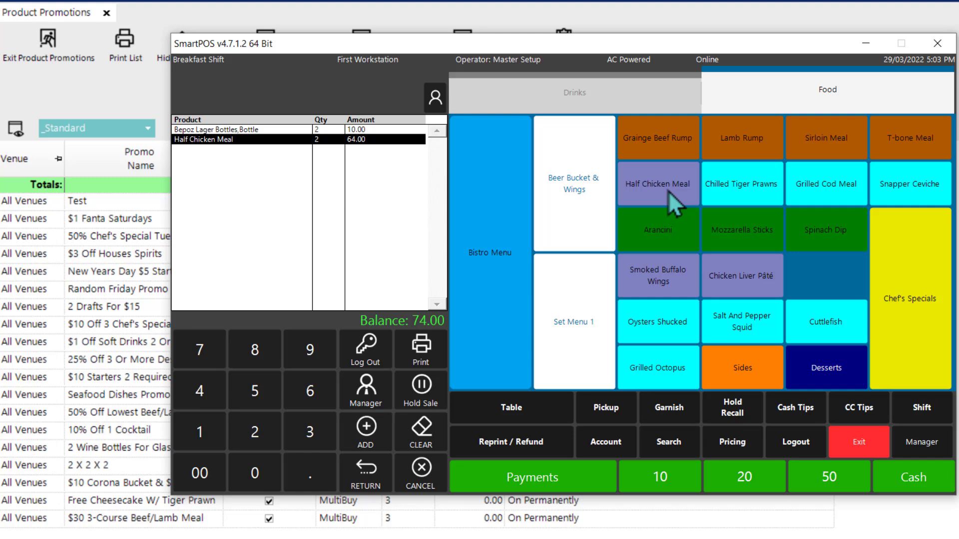
click(262, 432)
click(831, 365)
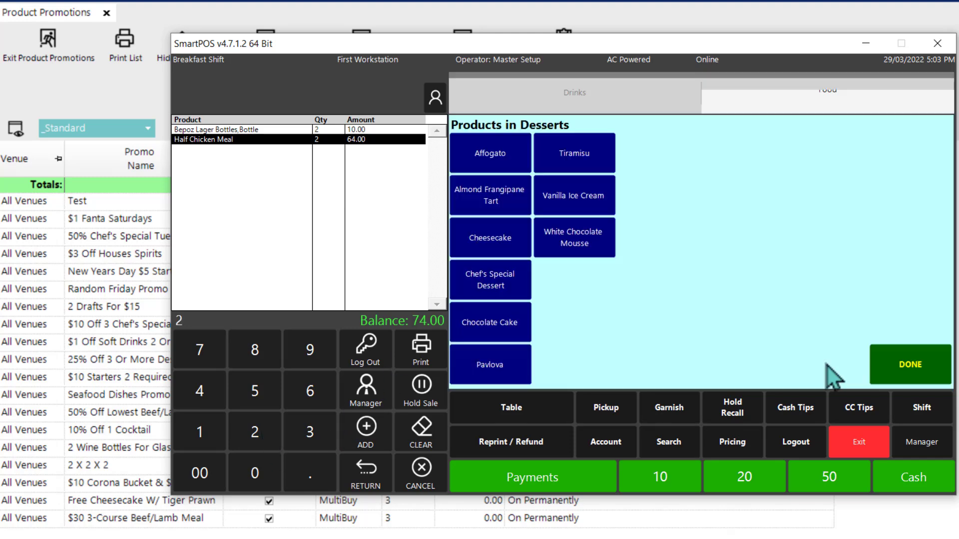
click(500, 281)
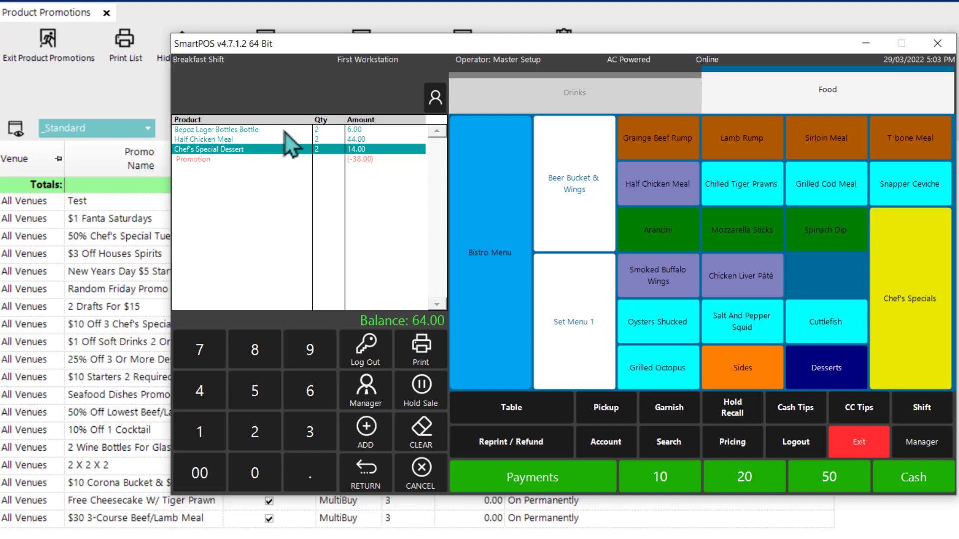
click(438, 469)
key(alt+Tab)
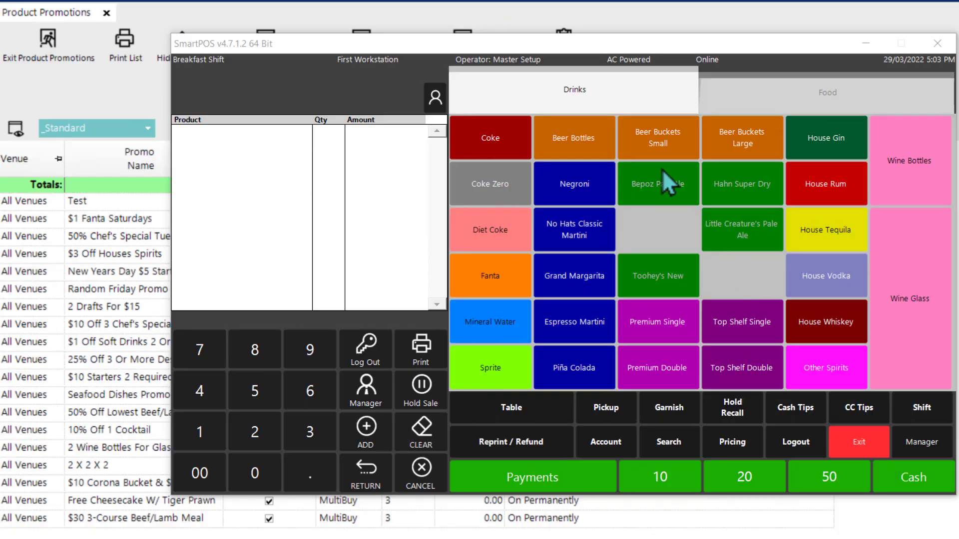
Step: In SmartPOS, ring up one small bucket of Corona and 10 Oysters Shucked
click(645, 139)
click(480, 238)
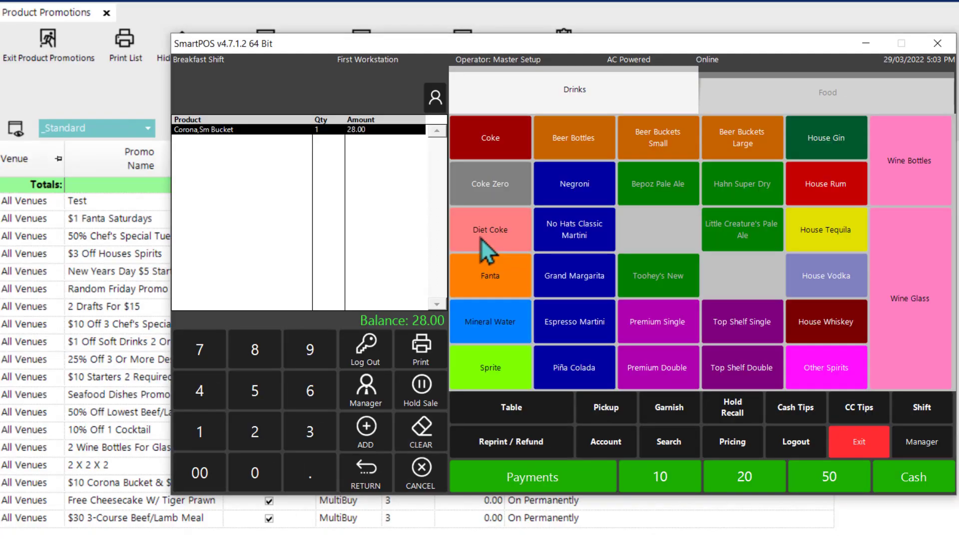
click(840, 104)
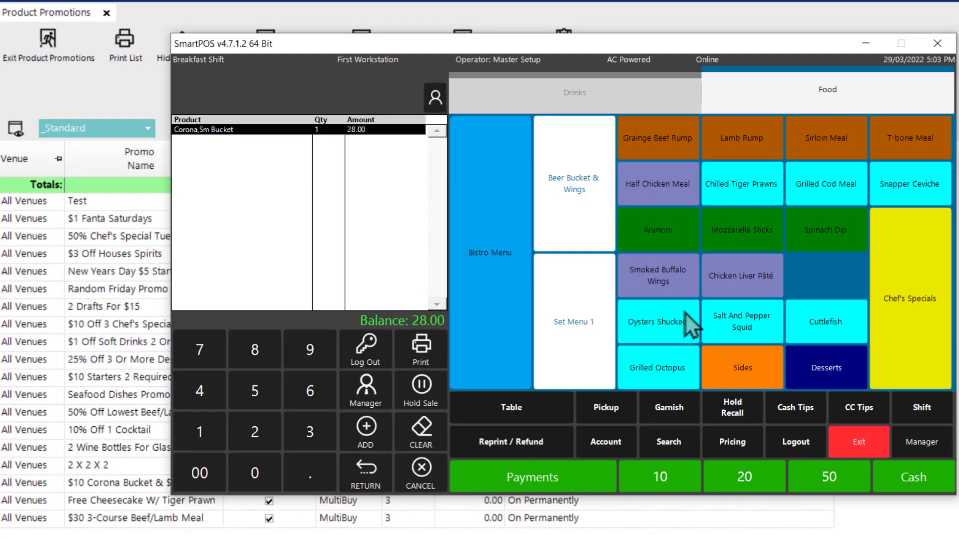
click(211, 421)
click(234, 467)
click(644, 324)
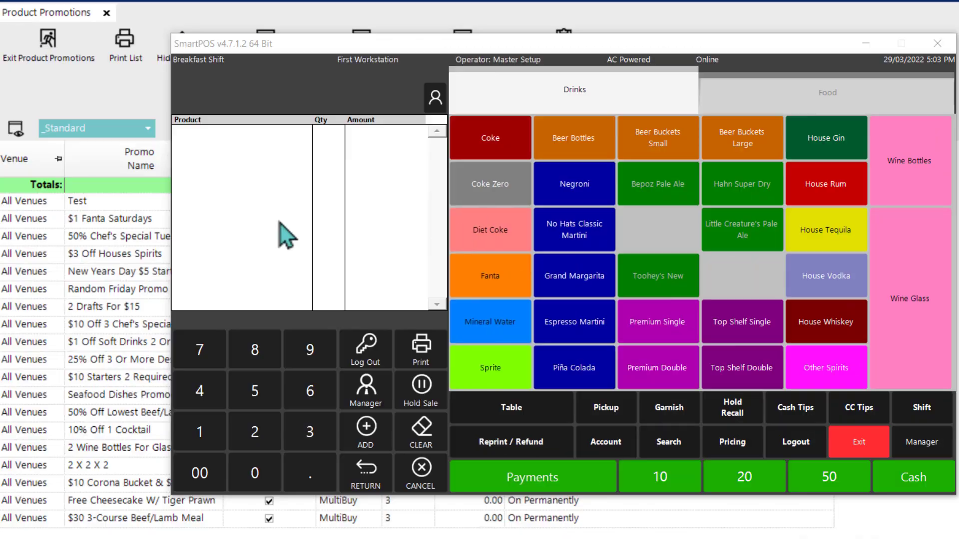
Step: Ring up 2 Chilled Tiger Prawns and 2 Cheesecakes to test the free cheesecake promotion, and cancel the sale
click(761, 106)
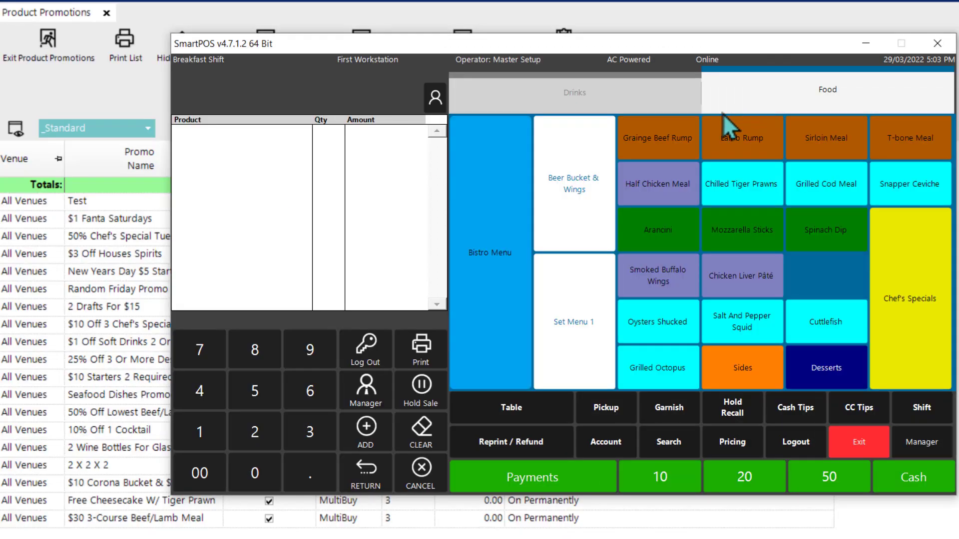
click(256, 432)
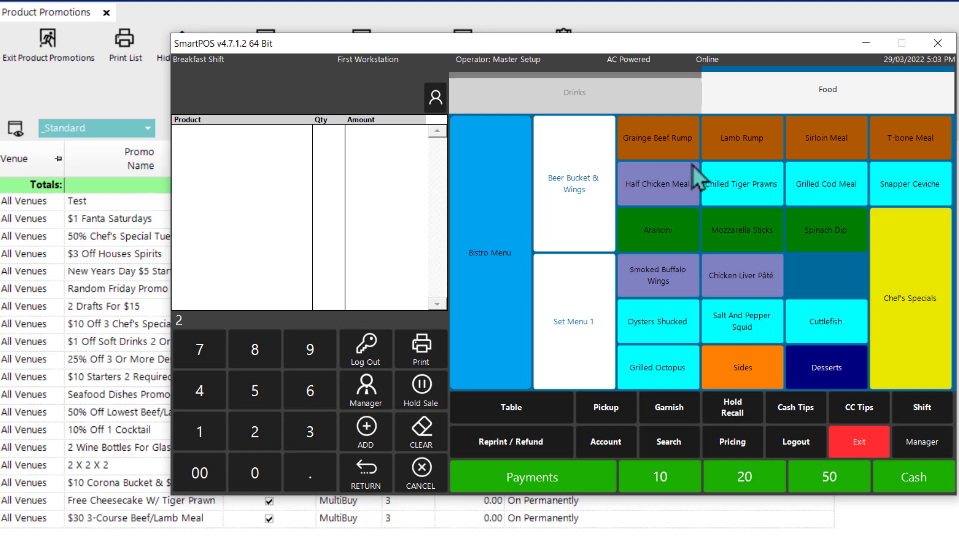
click(758, 194)
click(256, 433)
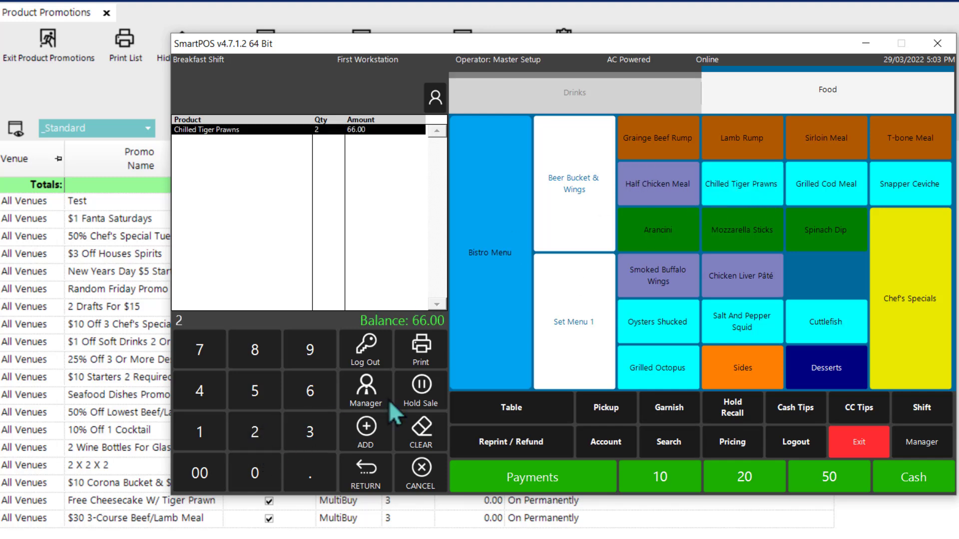
click(827, 368)
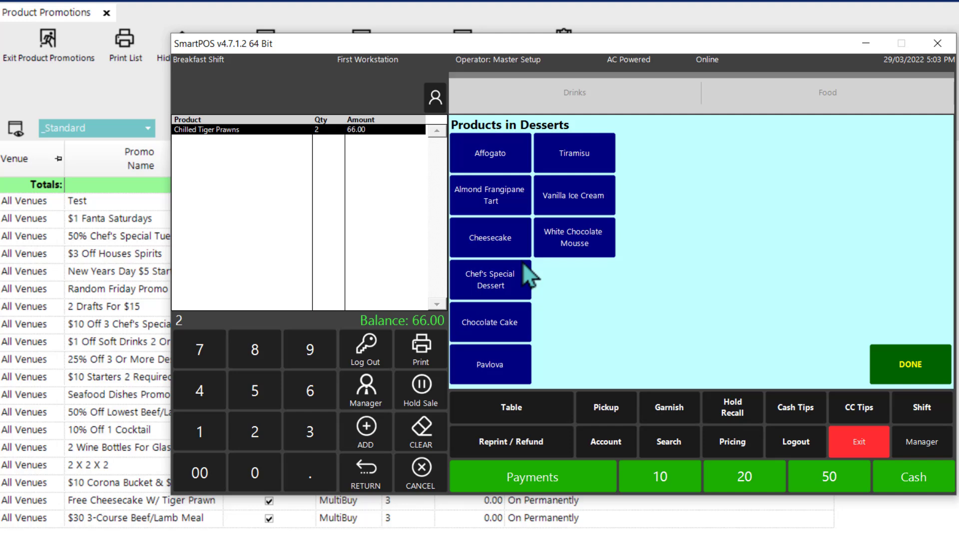
click(498, 243)
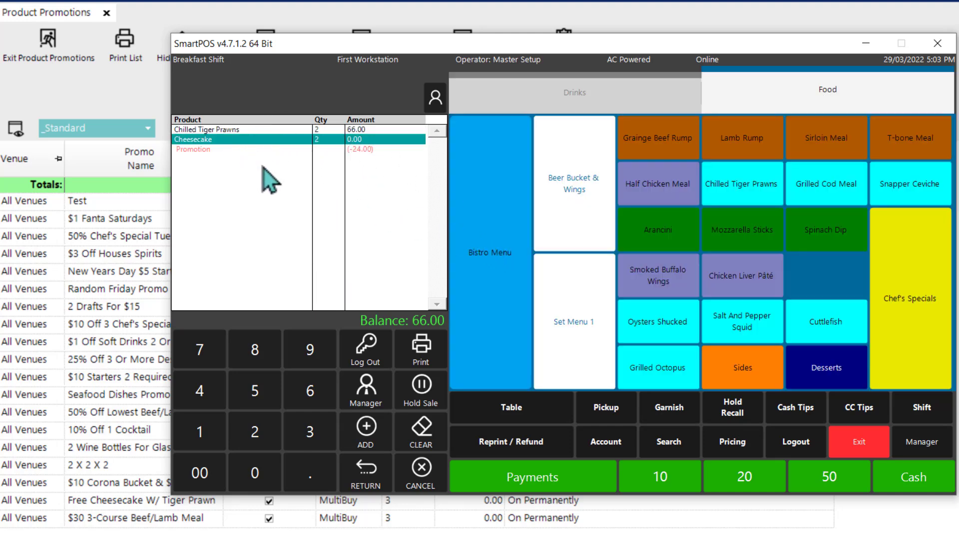
click(418, 472)
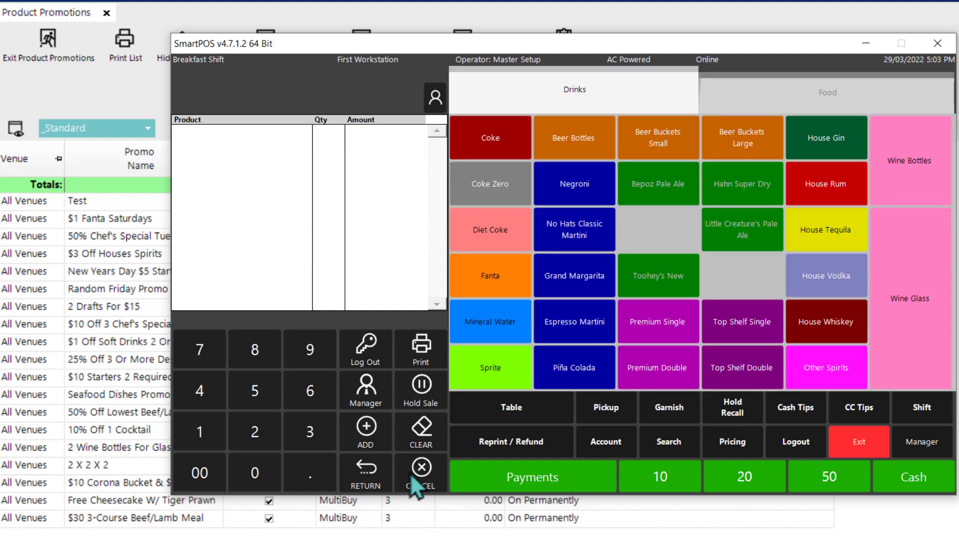
Step: Examine the Mix'N'Match settings and product groups of the $30 3-Course Beef/Lamb Meal promotion
click(133, 519)
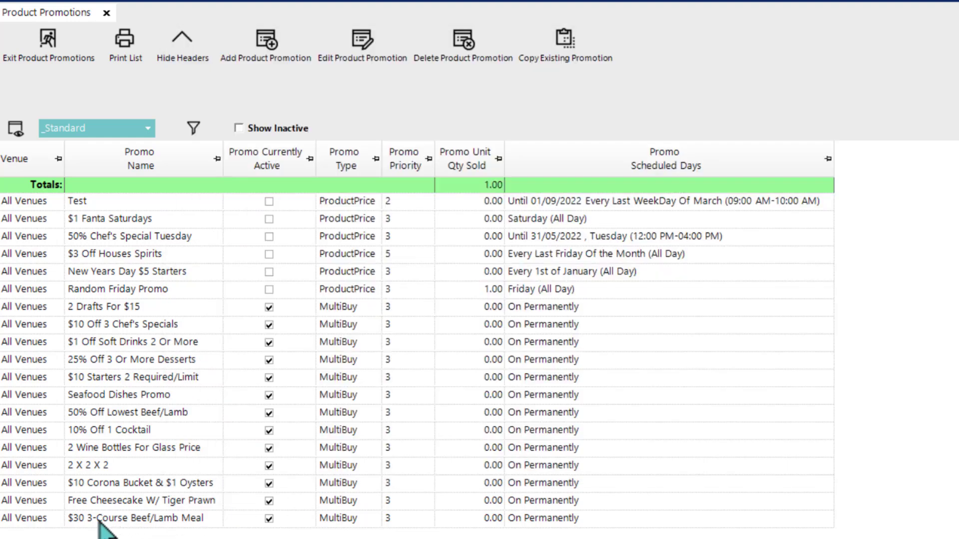
double_click(161, 519)
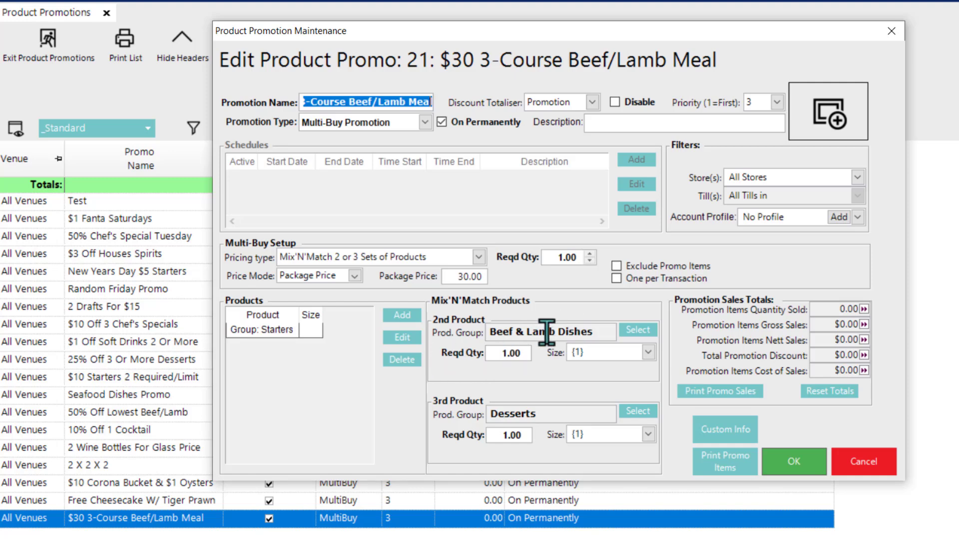
click(801, 470)
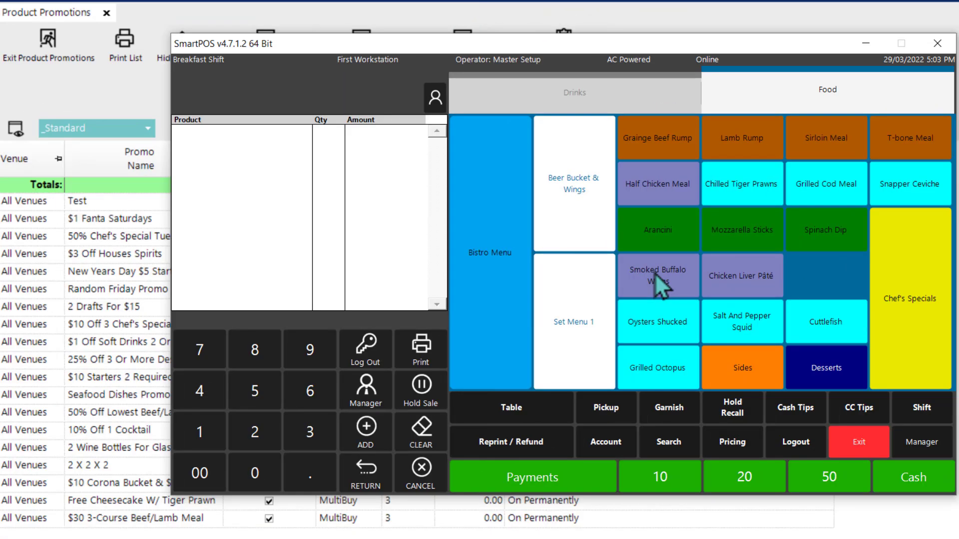
Step: In SmartPOS, ring up one Smoked Buffalo Wings, one Lamb Rump and one Tiramisu as a three-course meal
click(654, 273)
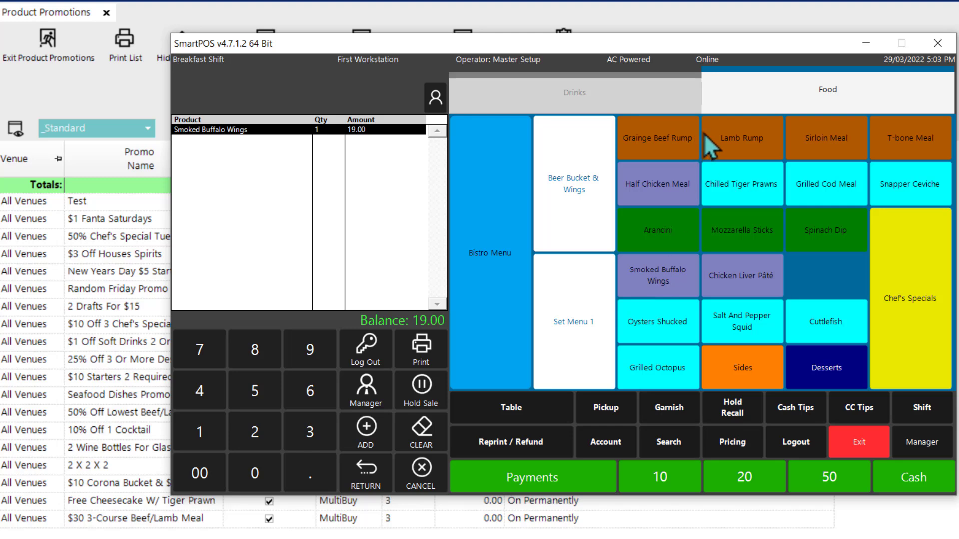
click(742, 138)
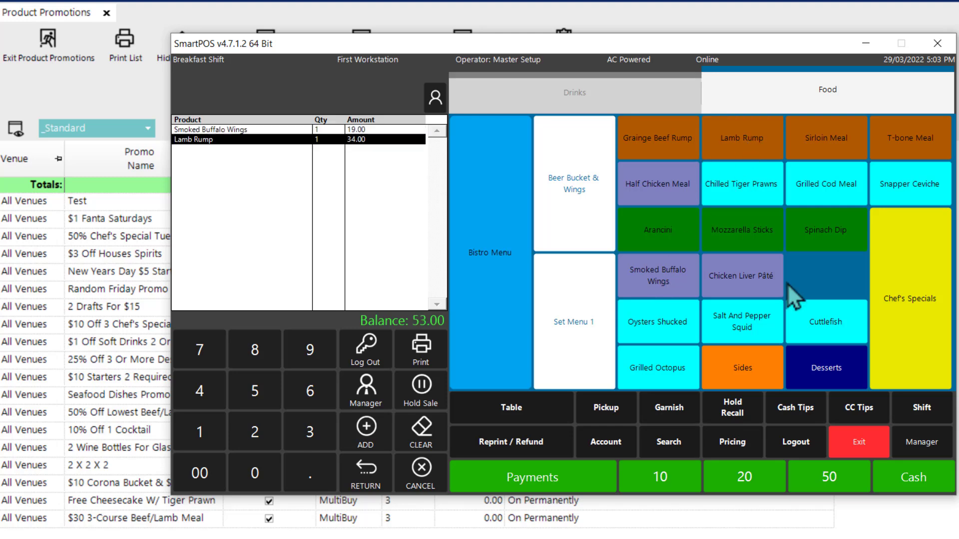
click(822, 372)
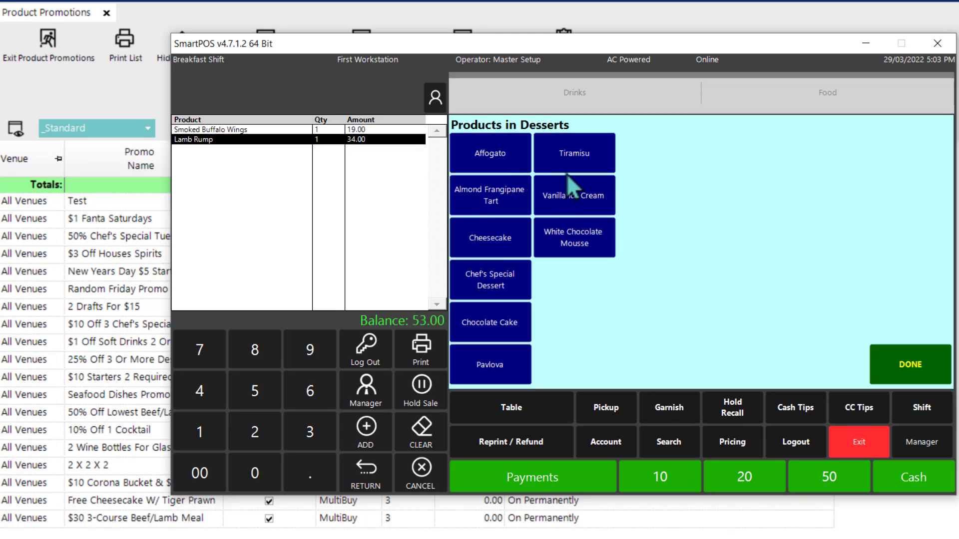
click(561, 153)
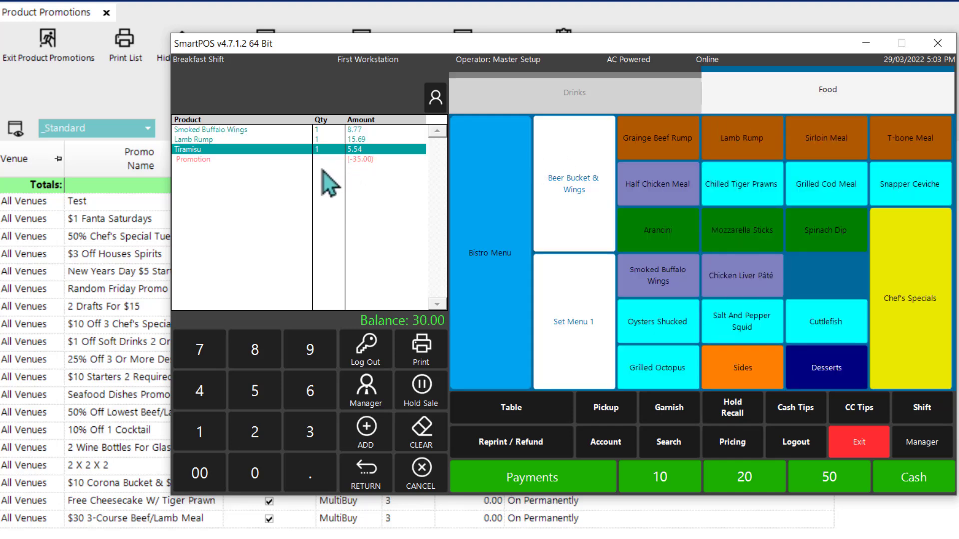